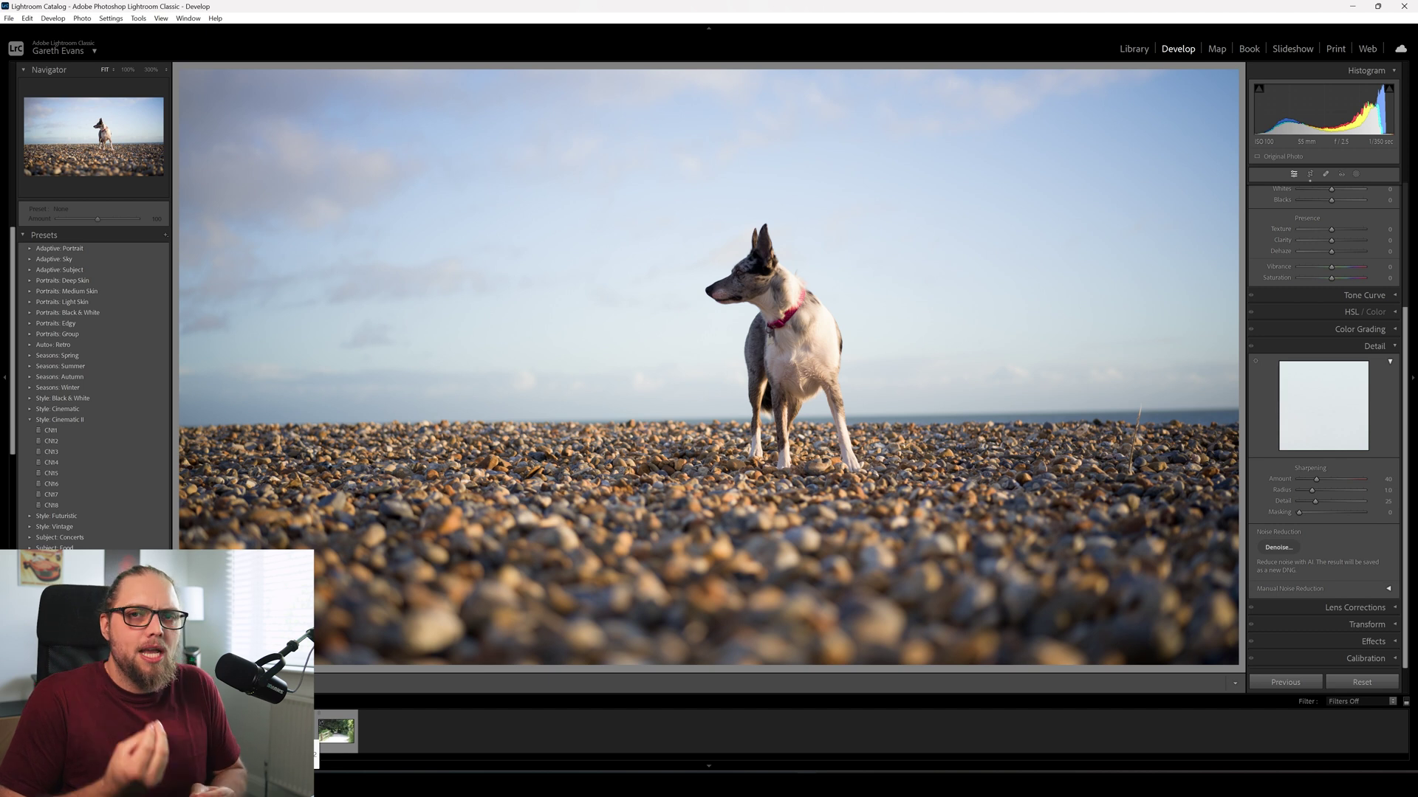
Lift Shadows to +49, lower Highlights and raise Clarity to +18 on the dog photo.
{"action": "scroll", "coordinate": [1329, 349], "scroll_direction": "up", "scroll_amount": 3}
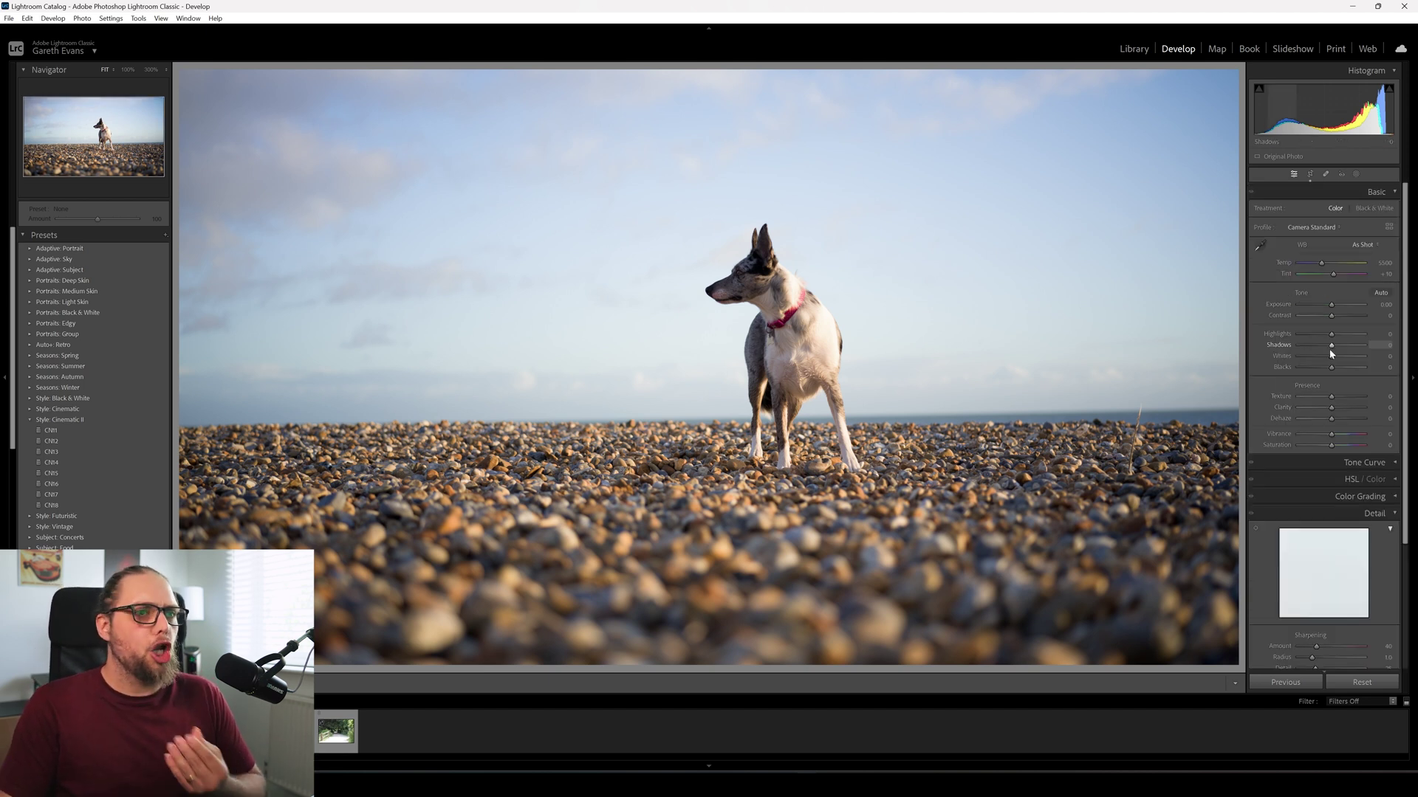
{"action": "left_click_drag", "start_coordinate": [1329, 349], "coordinate": [1337, 316]}
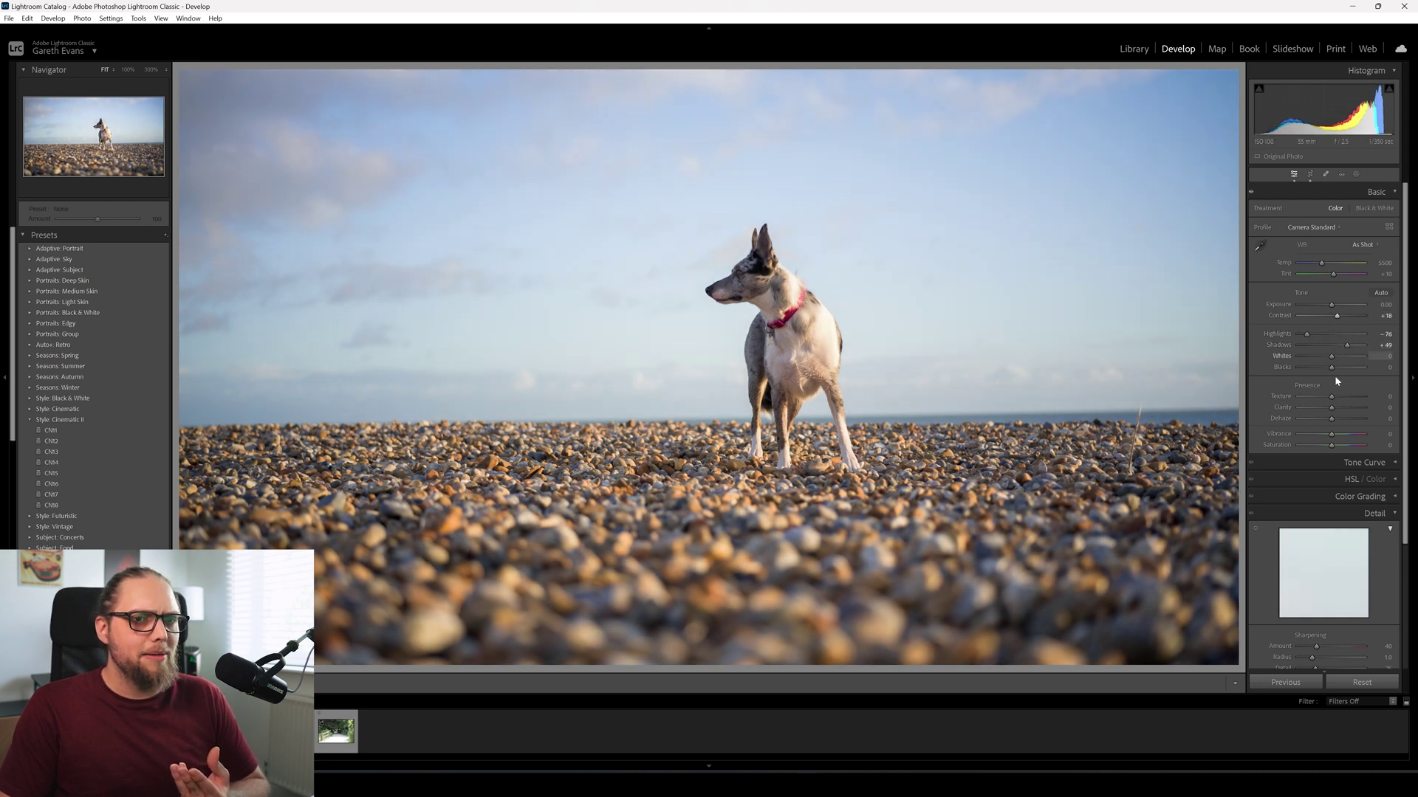
{"action": "left_click_drag", "start_coordinate": [1332, 408], "coordinate": [1338, 410]}
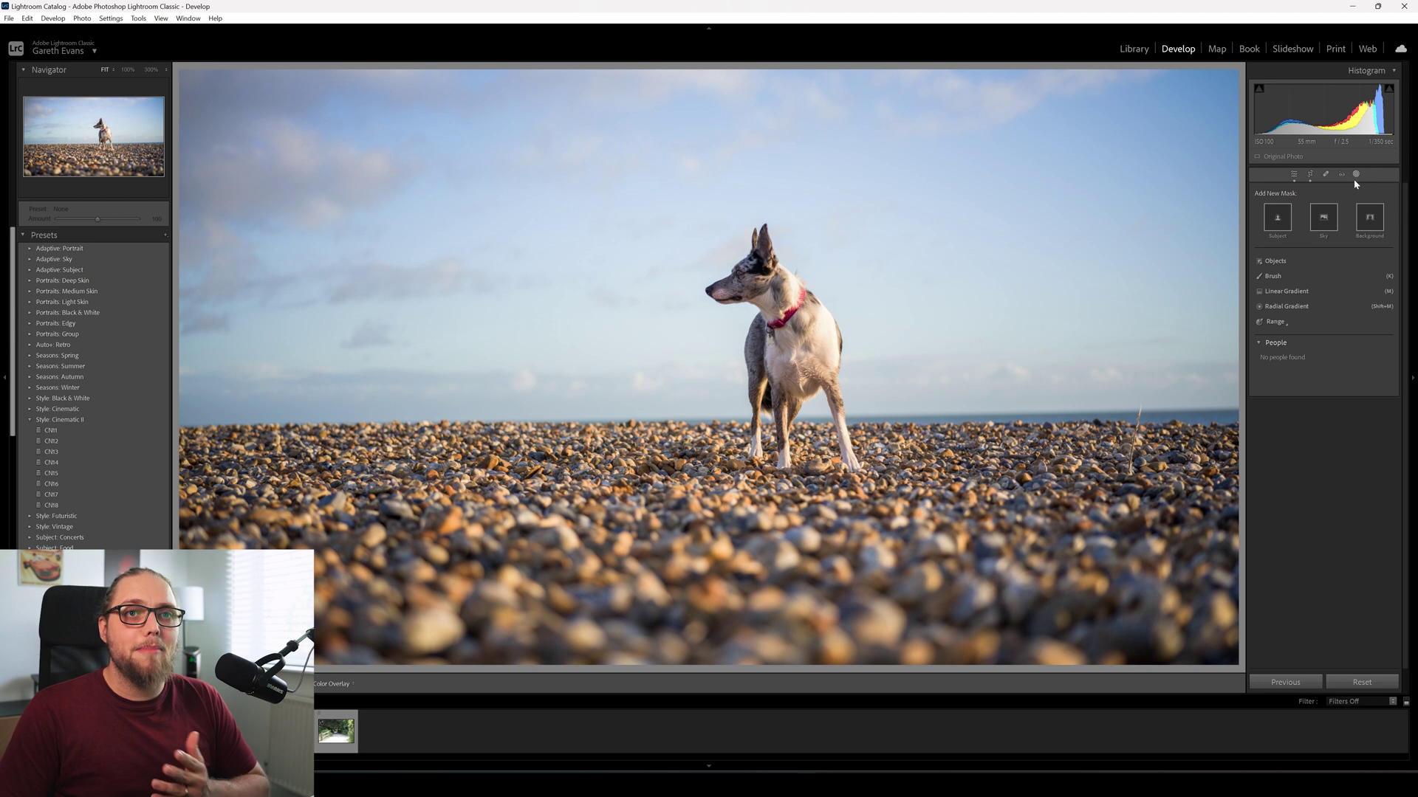
Drag a linear gradient up over the pebble foreground and lower its Exposure.
{"action": "left_click", "coordinate": [1314, 289]}
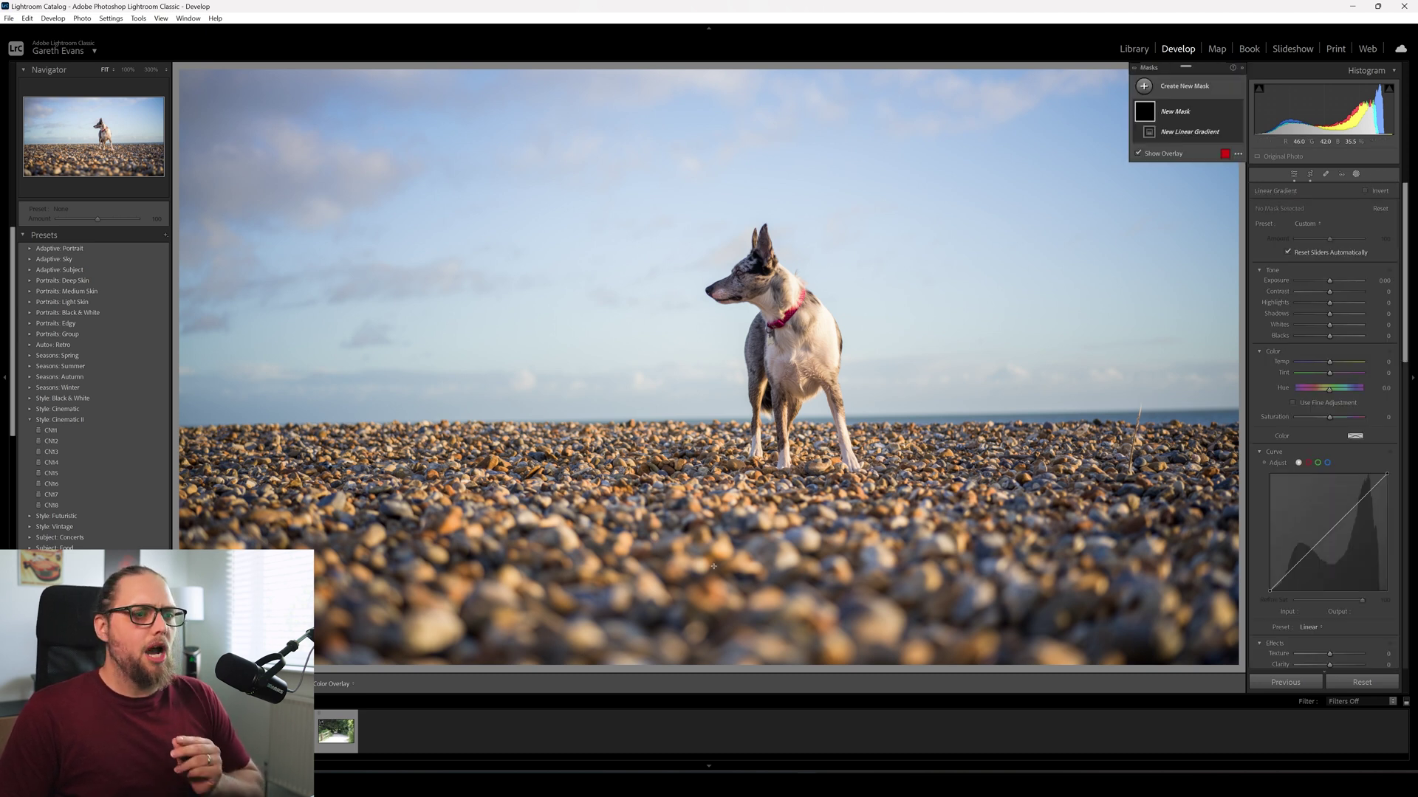
{"action": "left_click_drag", "start_coordinate": [757, 638], "coordinate": [757, 523]}
{"action": "left_click_drag", "start_coordinate": [1330, 281], "coordinate": [1324, 285]}
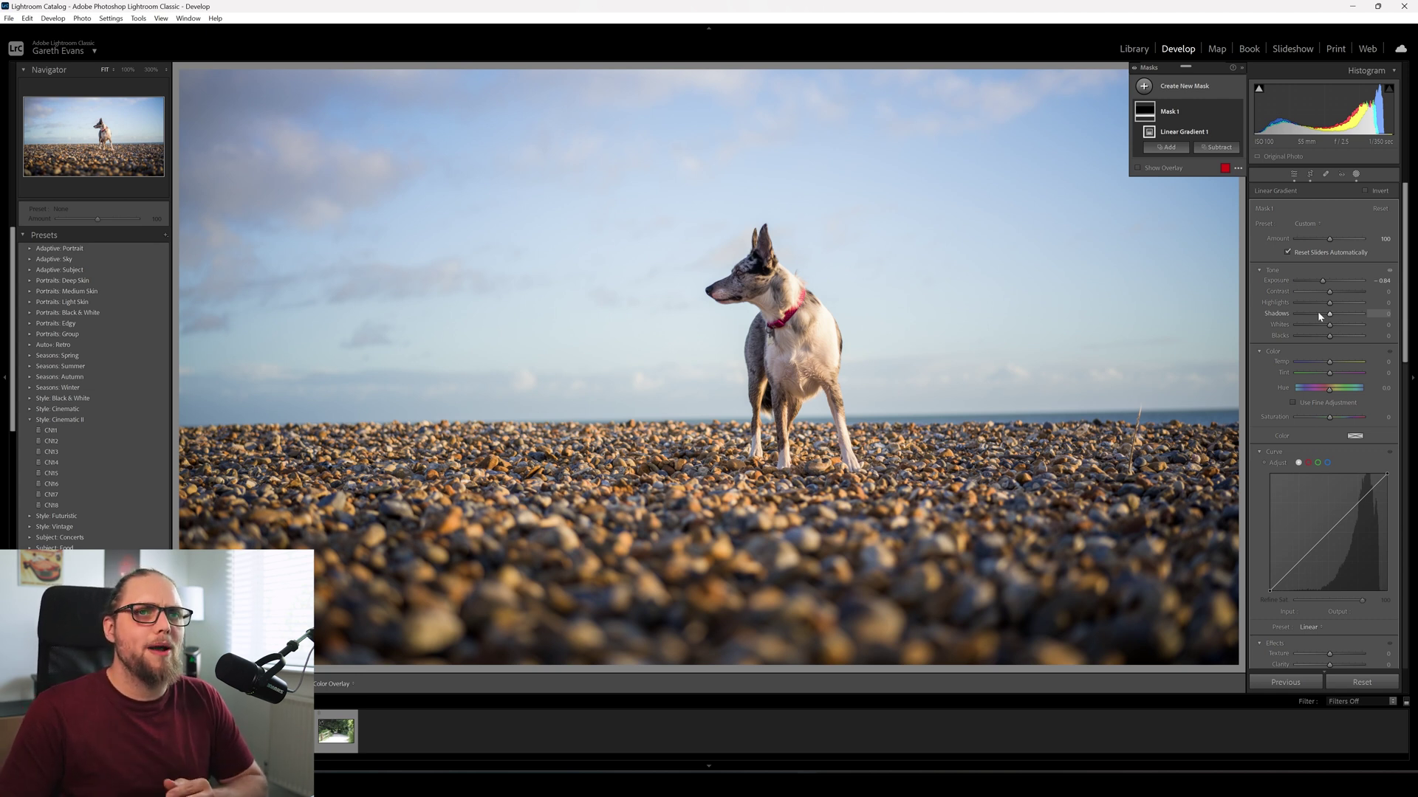
{"action": "left_click", "coordinate": [1186, 86]}
Lay a second linear gradient diagonally across the photo, brightening it and setting Dehaze to -22.
{"action": "left_click", "coordinate": [1205, 204]}
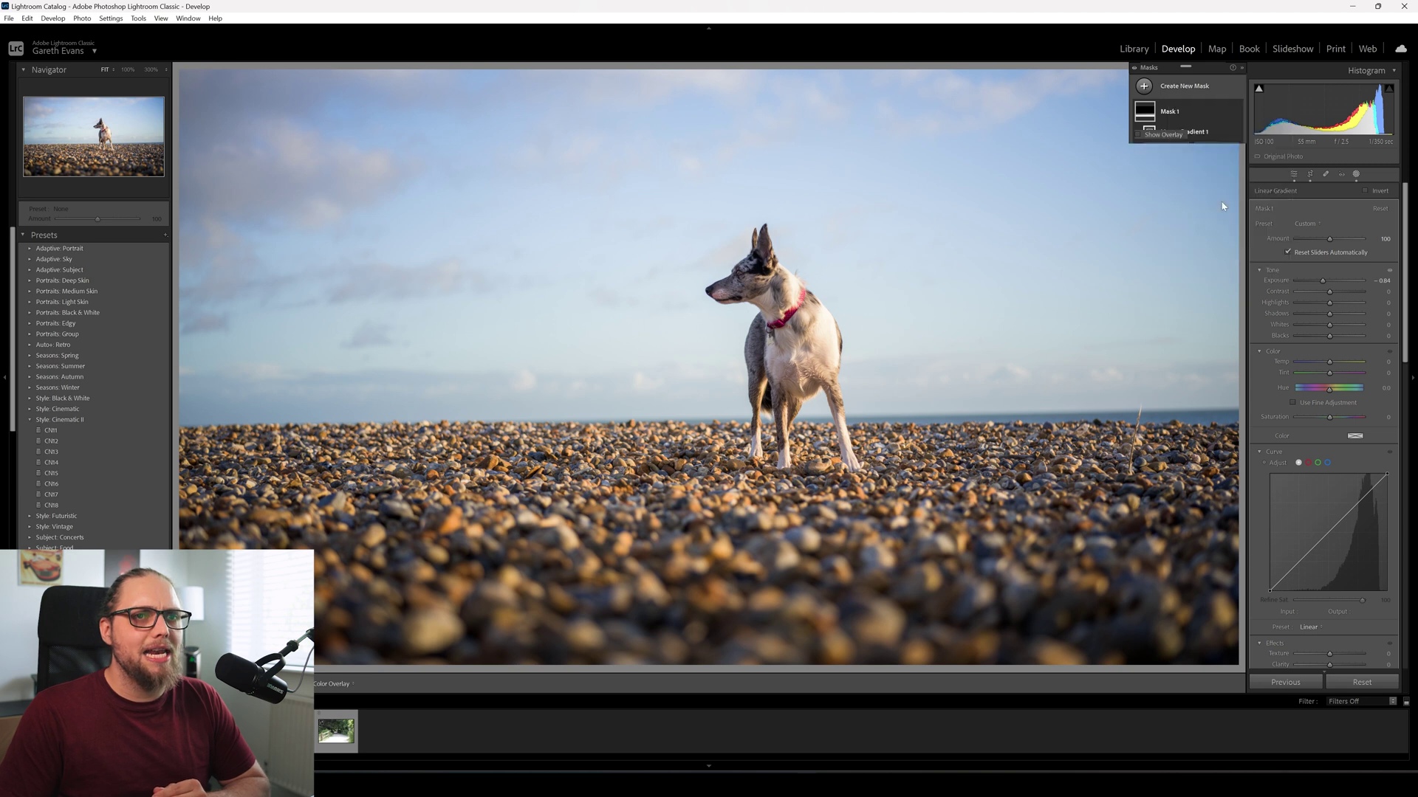
{"action": "left_click_drag", "start_coordinate": [1107, 158], "coordinate": [763, 316]}
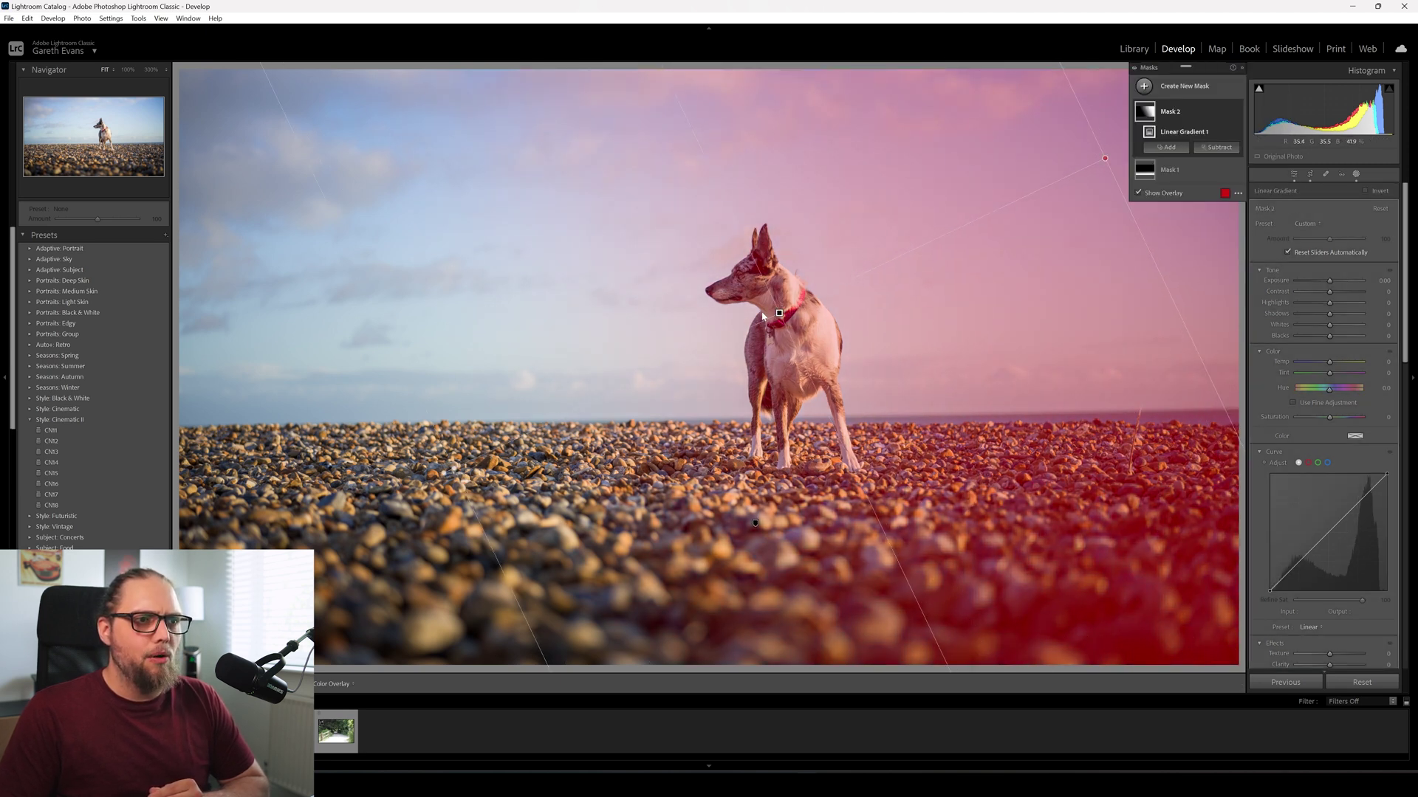
{"action": "left_click_drag", "start_coordinate": [1329, 281], "coordinate": [1333, 281]}
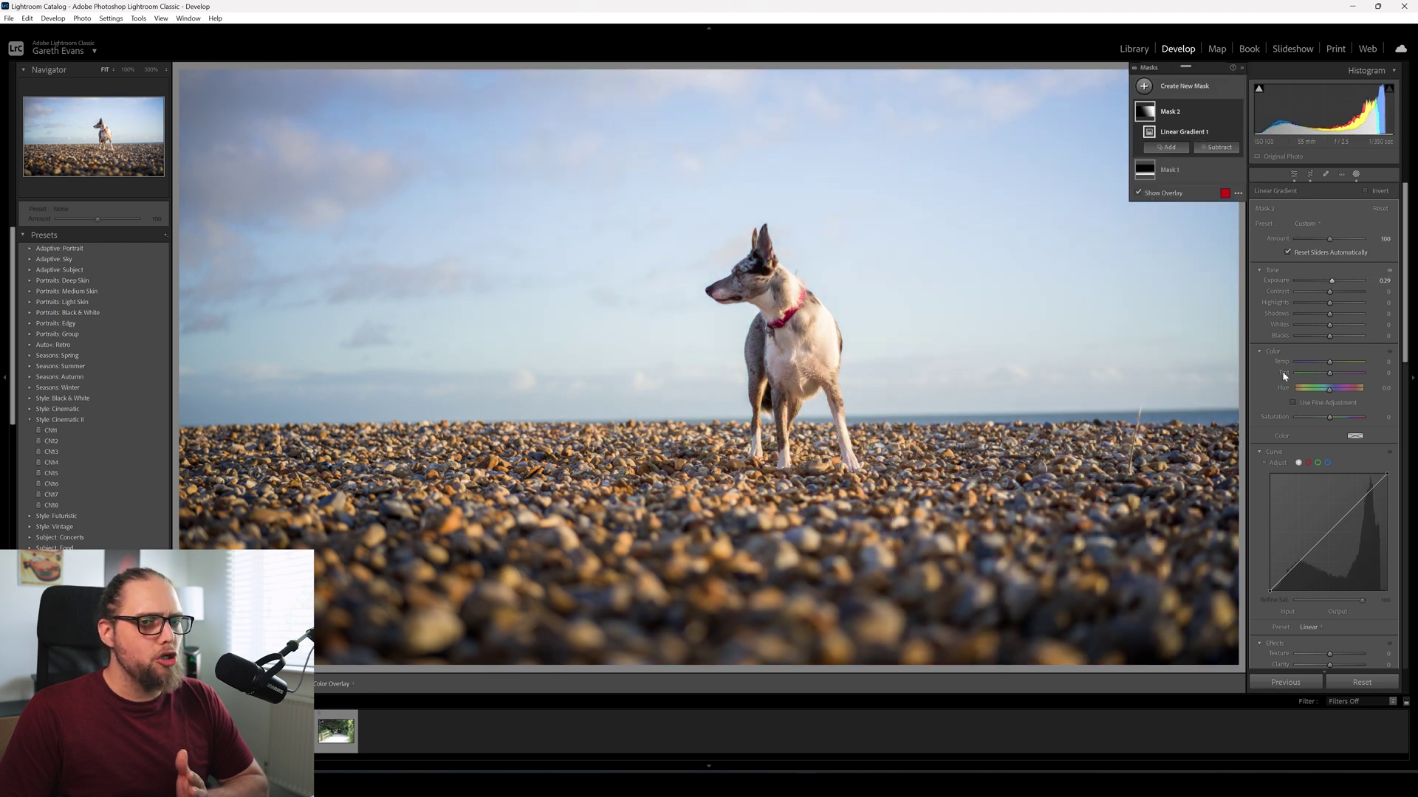
{"action": "scroll", "coordinate": [1274, 386], "scroll_direction": "down", "scroll_amount": 2}
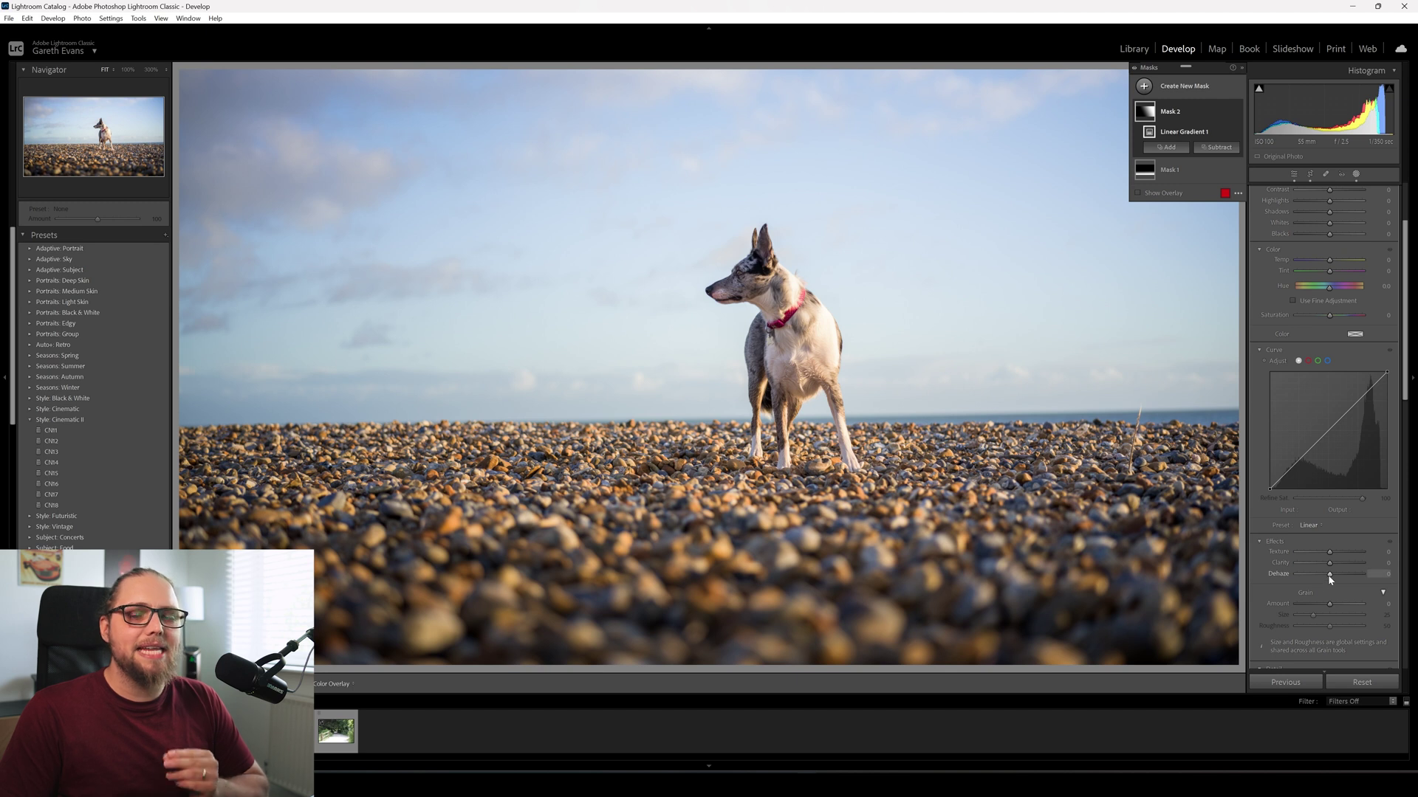
{"action": "left_click_drag", "start_coordinate": [1329, 575], "coordinate": [1320, 576]}
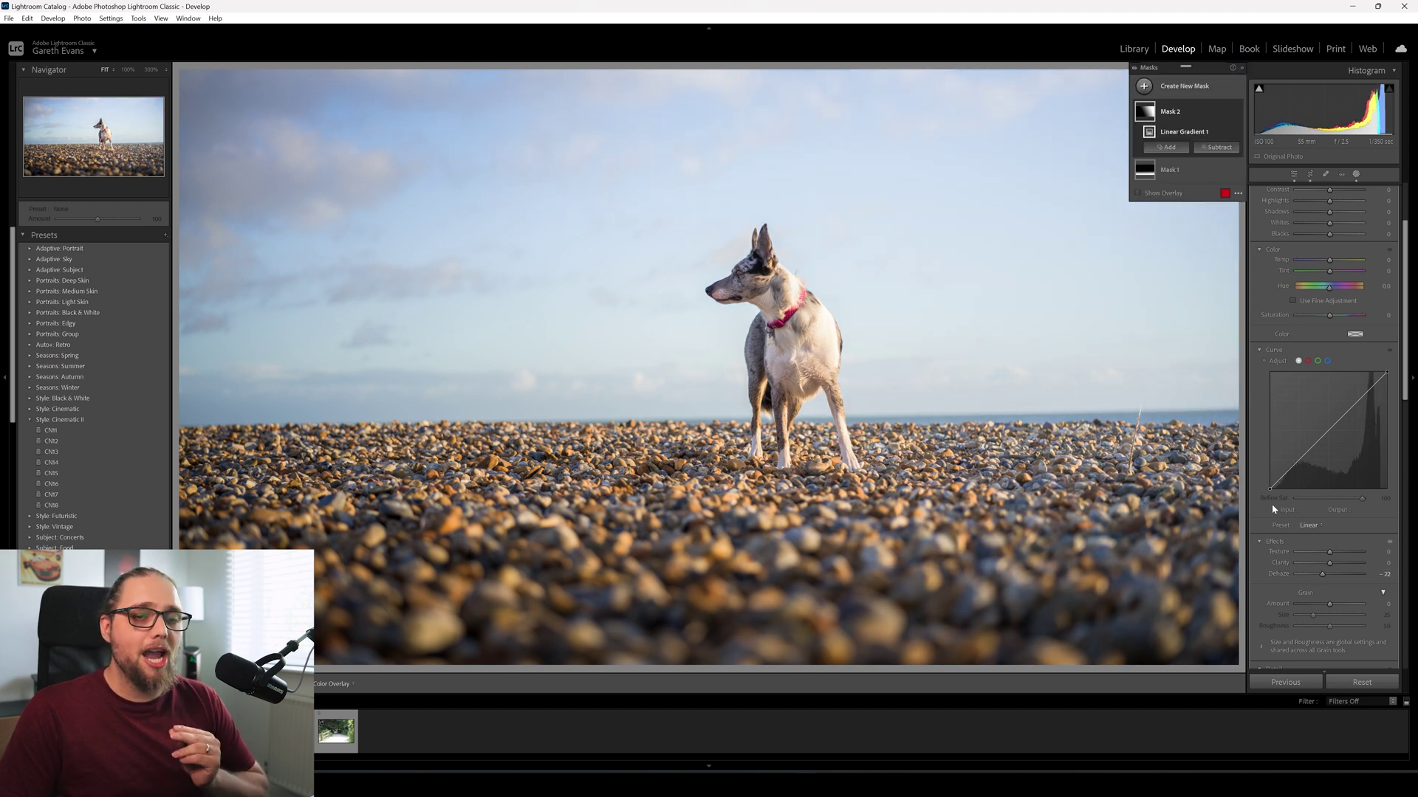
Ease the second gradient's Exposure back to 0.20 and rotate it to a steeper angle.
{"action": "scroll", "coordinate": [1263, 502], "scroll_direction": "up", "scroll_amount": 2}
{"action": "left_click_drag", "start_coordinate": [1336, 280], "coordinate": [1334, 282]}
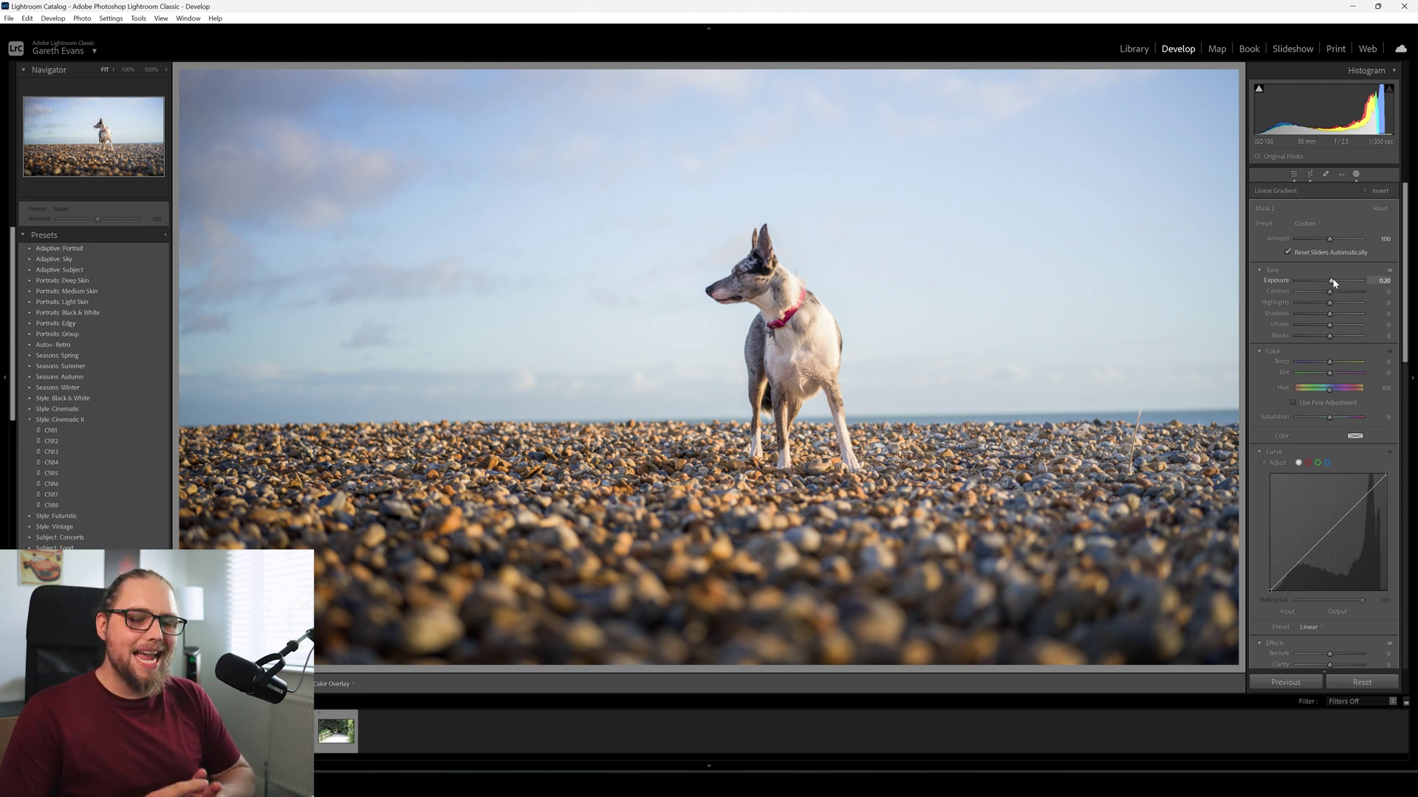
{"action": "mouse_move", "coordinate": [992, 241]}
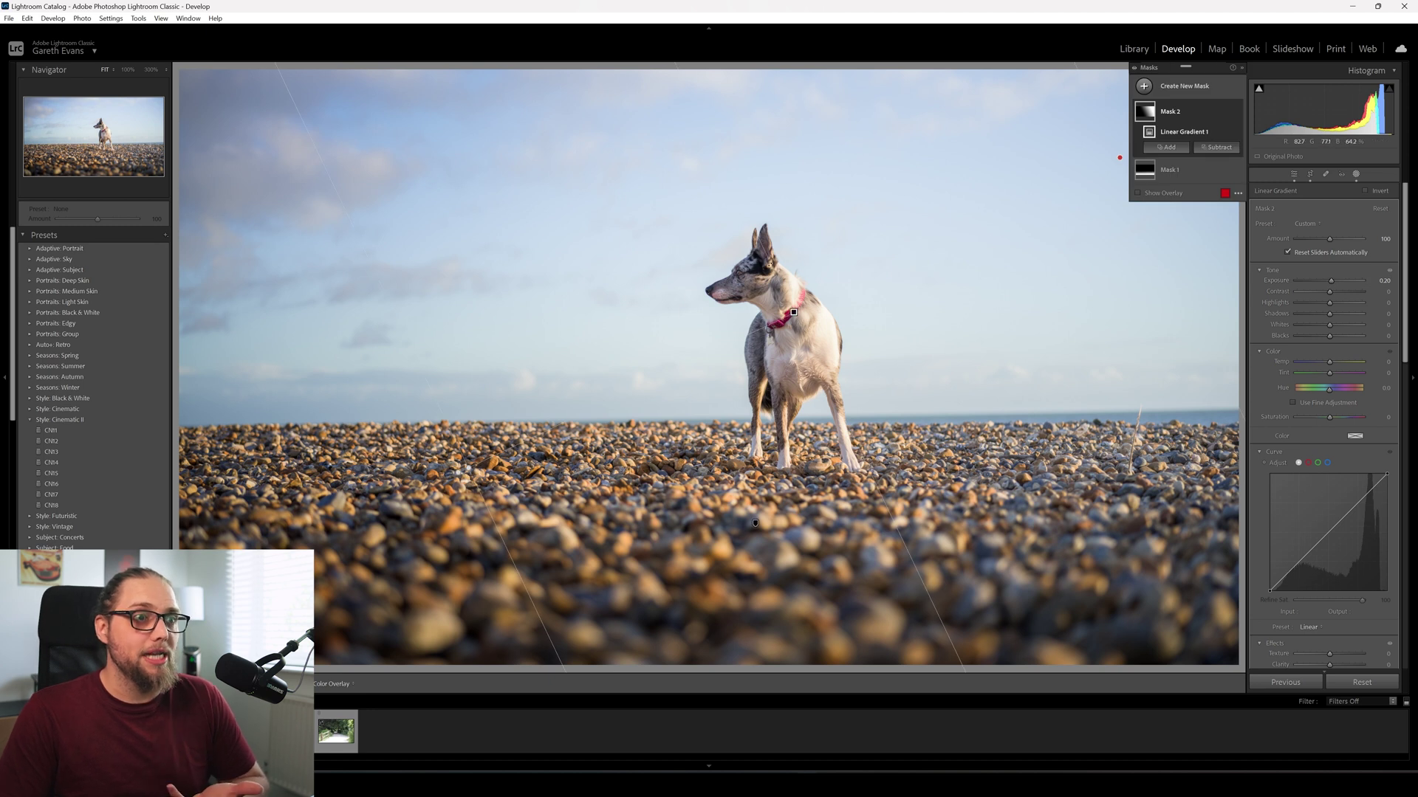
{"action": "left_click_drag", "start_coordinate": [793, 312], "coordinate": [787, 299]}
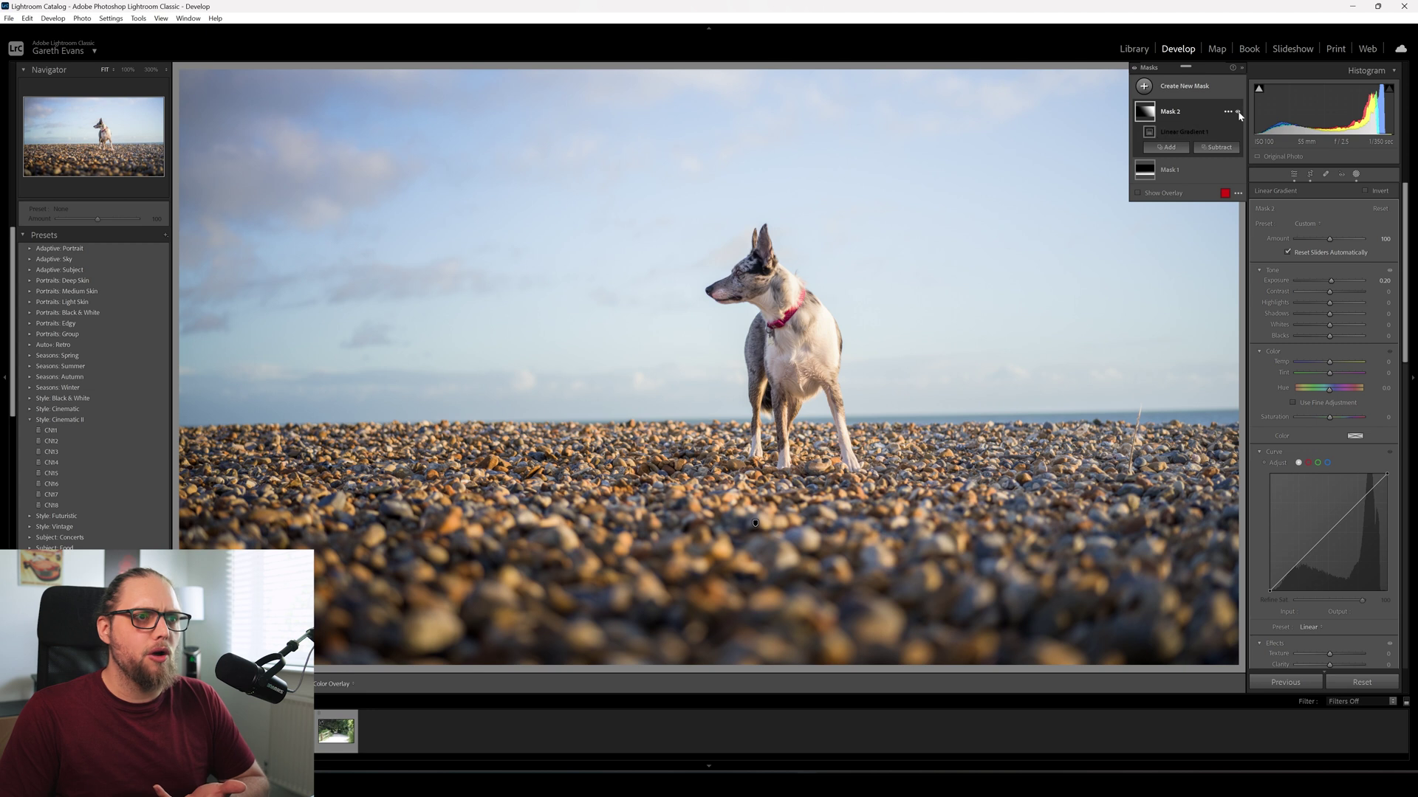
Compare Mask 2 on and off with its overlay, then warm it to about +8 Temp.
{"action": "left_click", "coordinate": [1239, 112]}
{"action": "left_click", "coordinate": [1238, 113]}
{"action": "left_click", "coordinate": [1238, 113]}
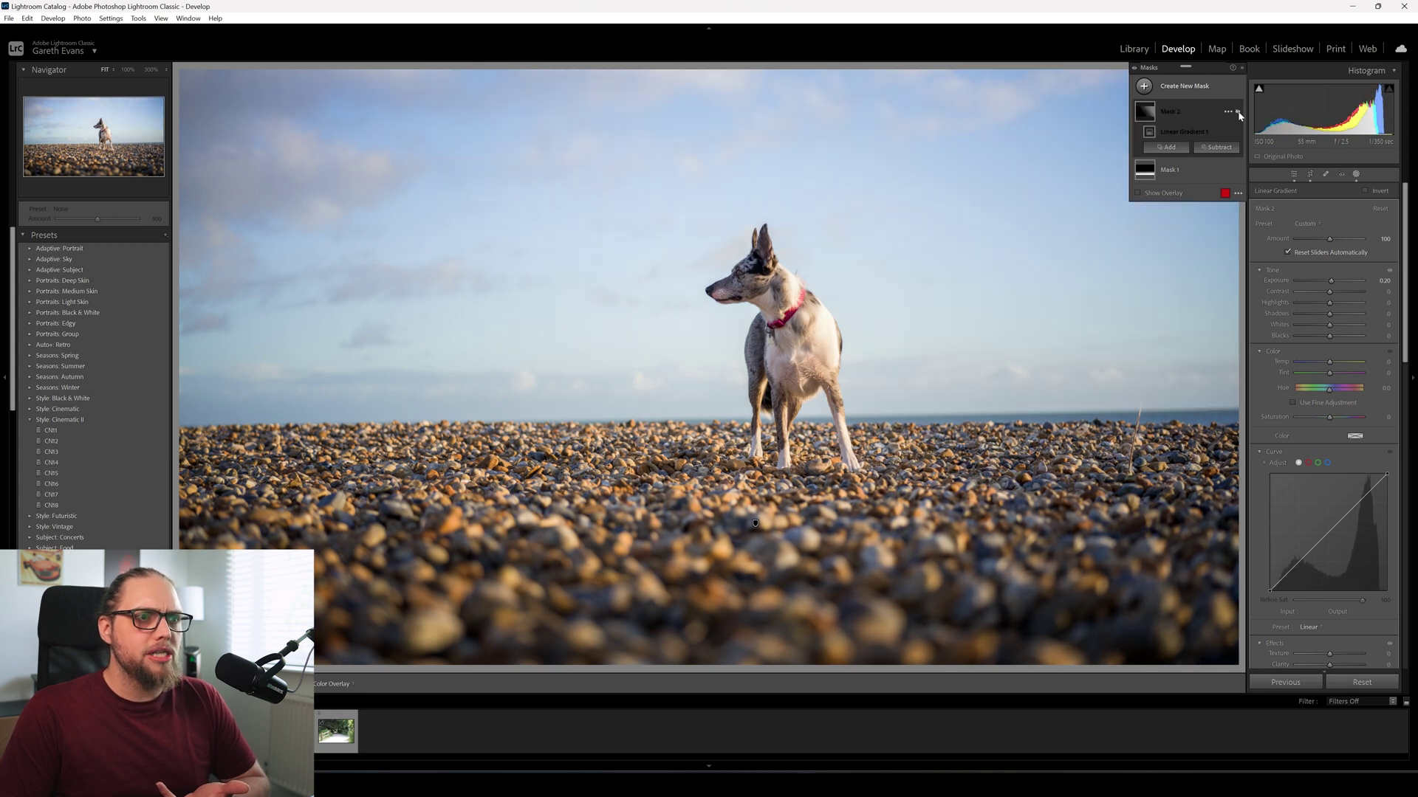
{"action": "left_click", "coordinate": [1238, 112]}
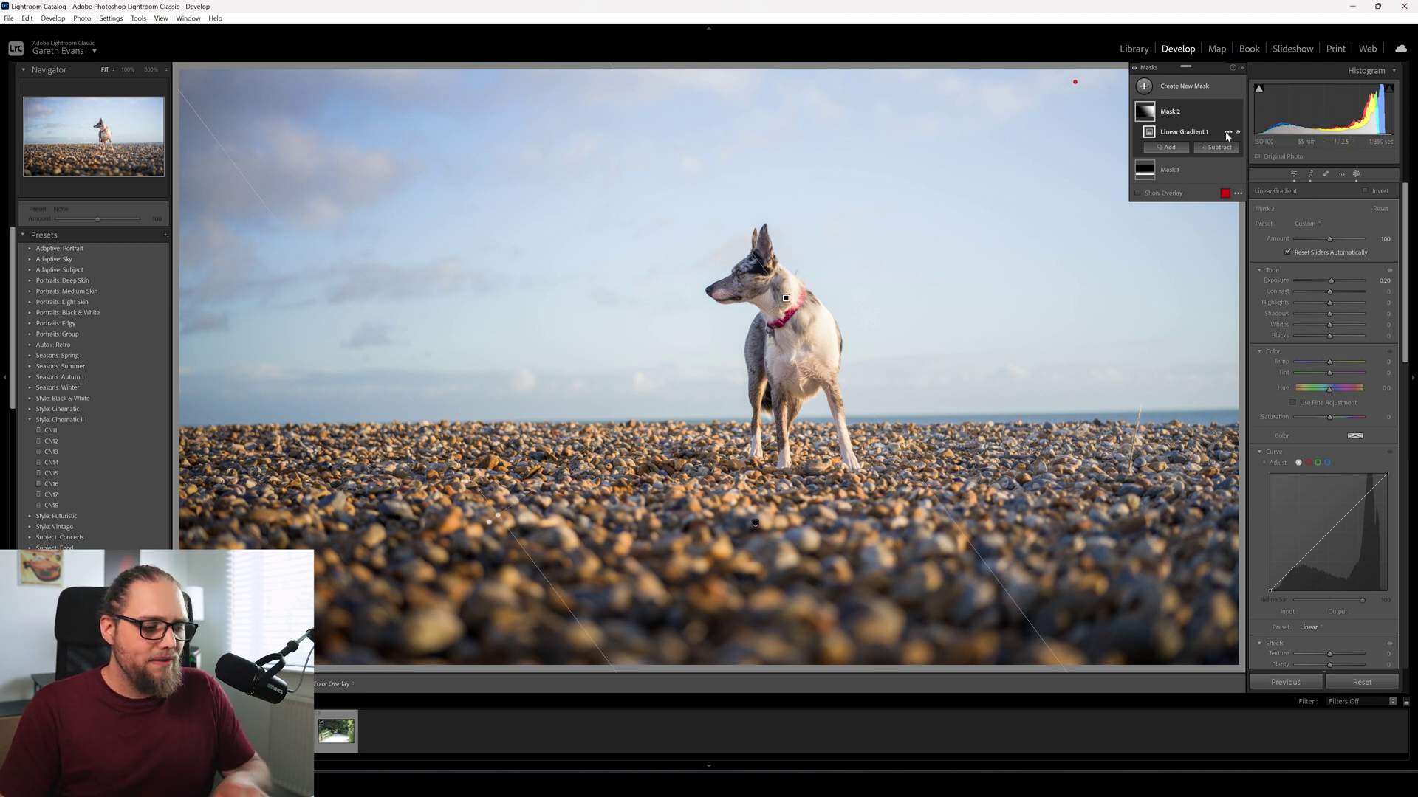
{"action": "key", "text": "o"}
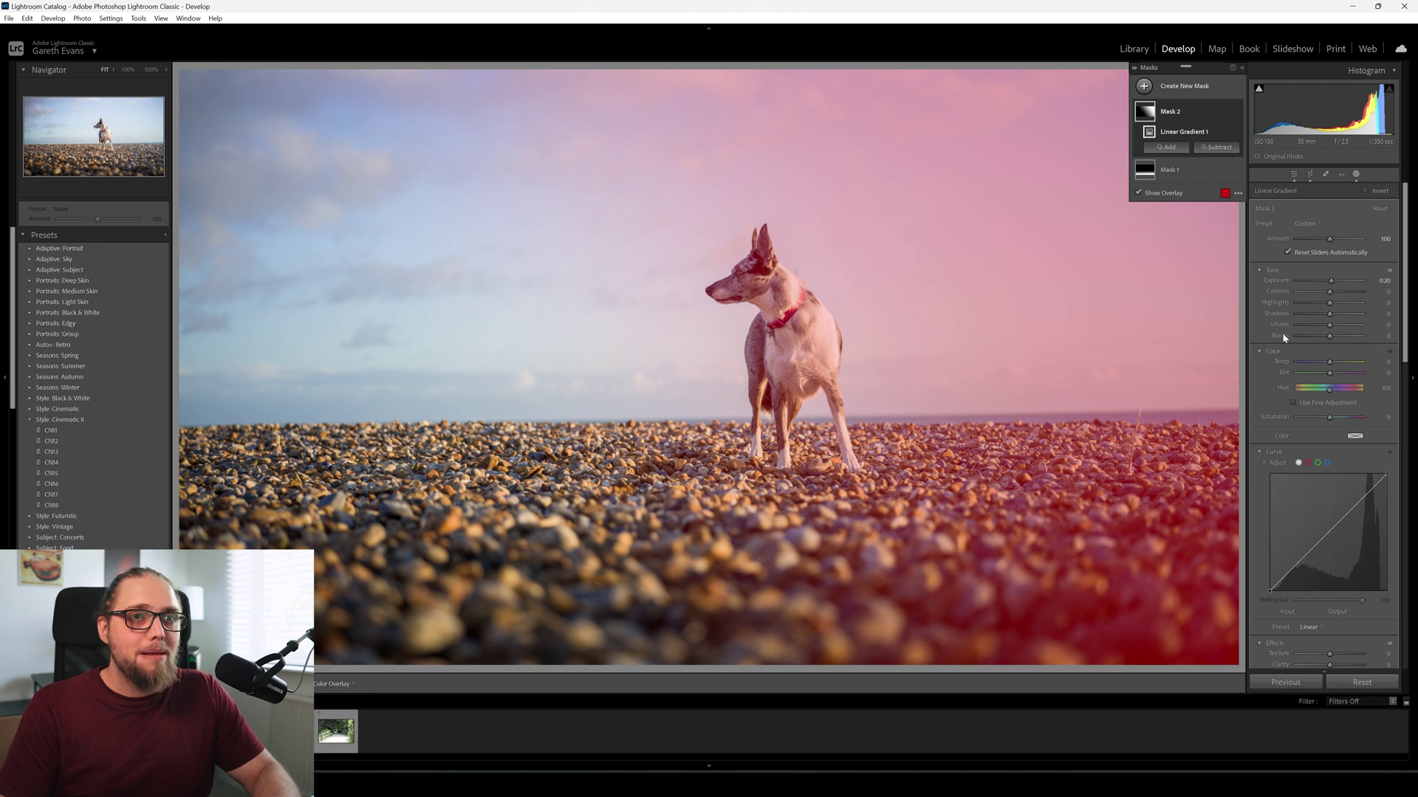
{"action": "key", "text": "o"}
{"action": "left_click", "coordinate": [1238, 112]}
{"action": "left_click", "coordinate": [1238, 112]}
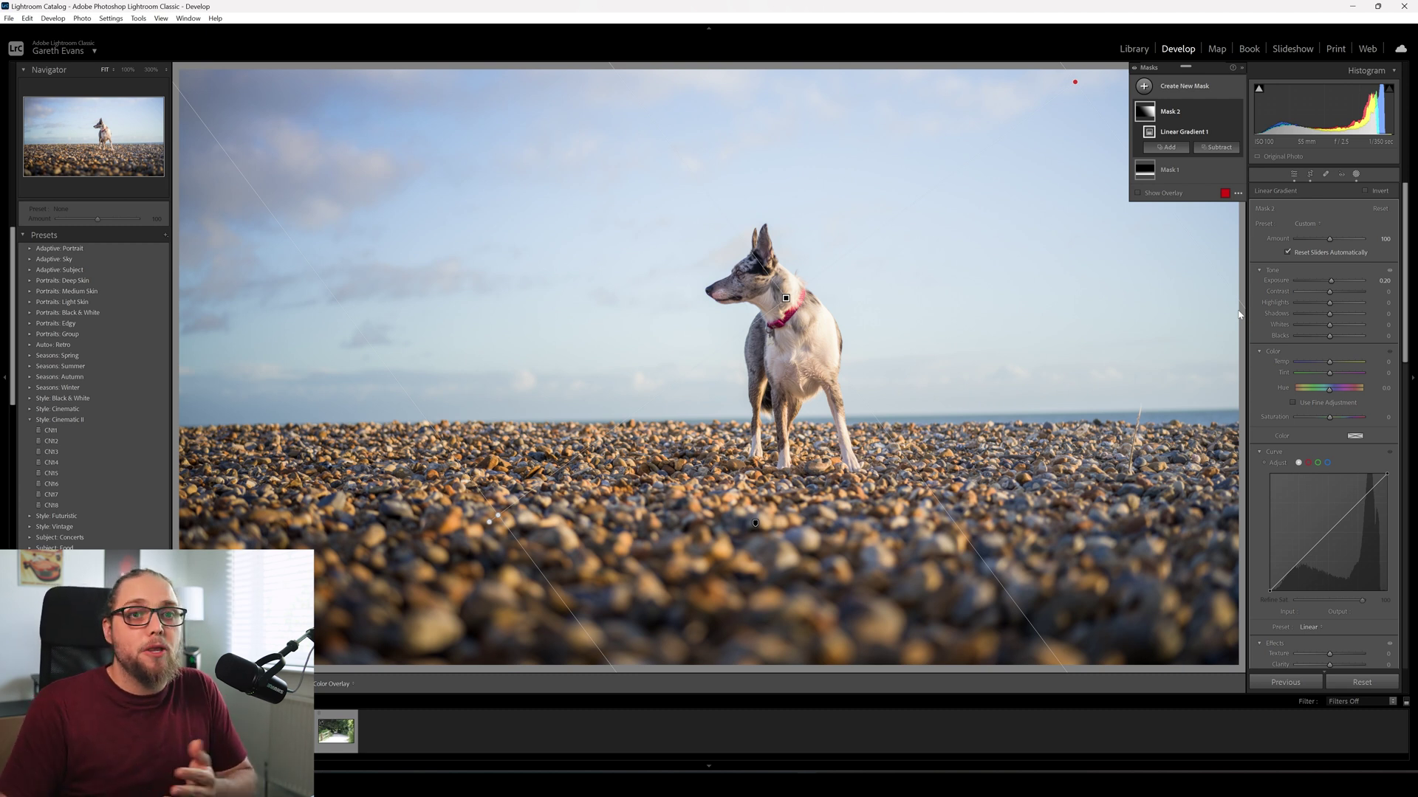
{"action": "left_click_drag", "start_coordinate": [1330, 362], "coordinate": [1334, 367]}
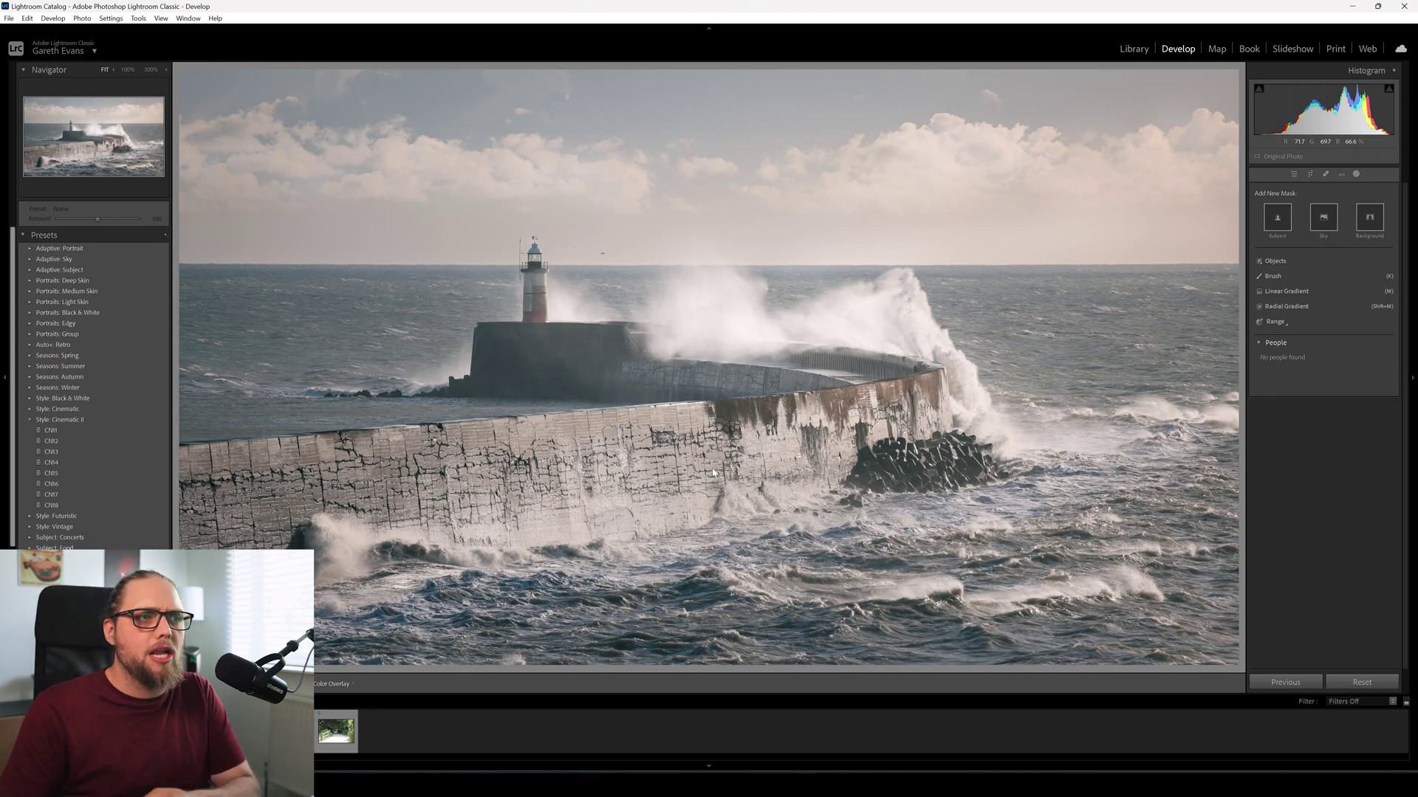
Lay a linear gradient across the lighthouse photo, brightening it and setting Dehaze to -14.
{"action": "left_click", "coordinate": [1289, 292]}
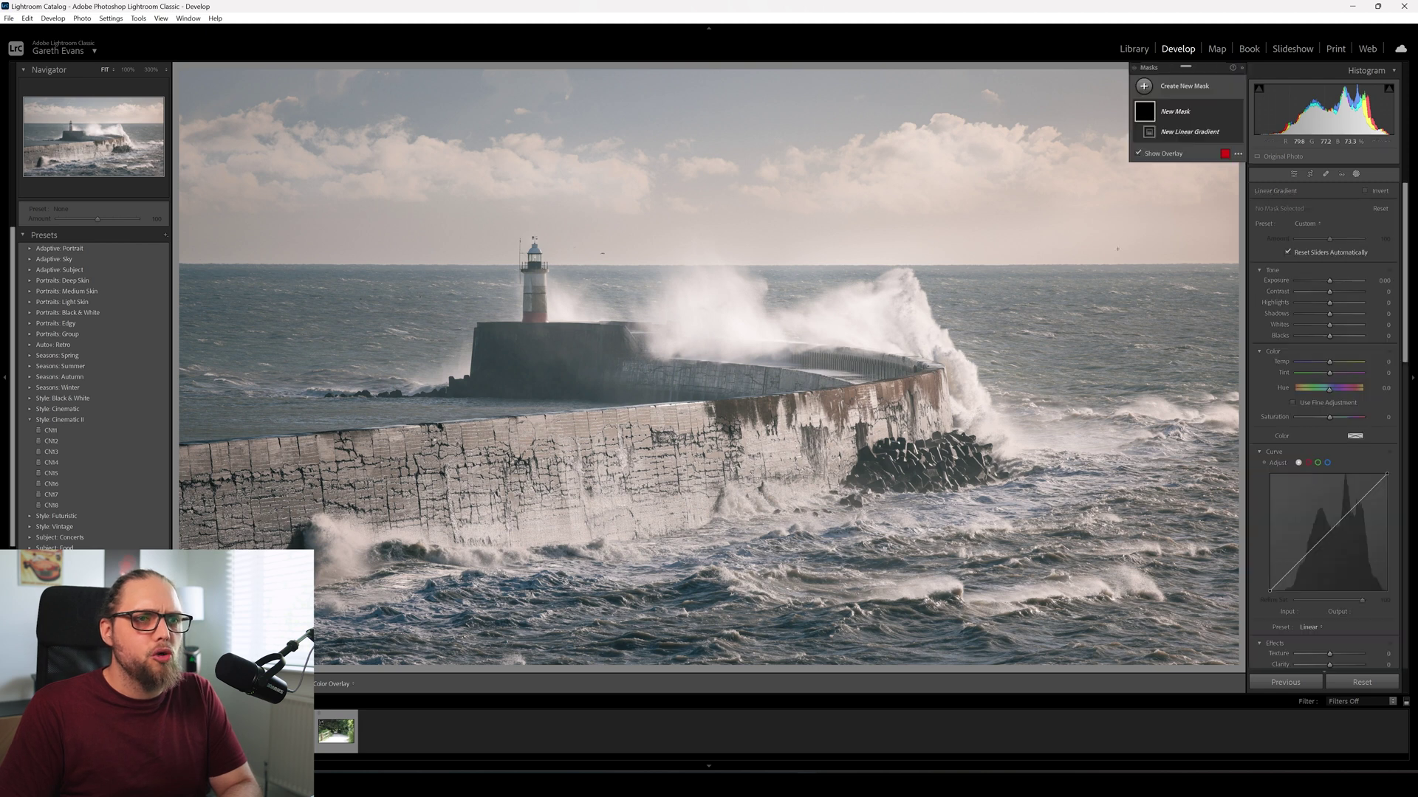
{"action": "left_click_drag", "start_coordinate": [1098, 223], "coordinate": [670, 394]}
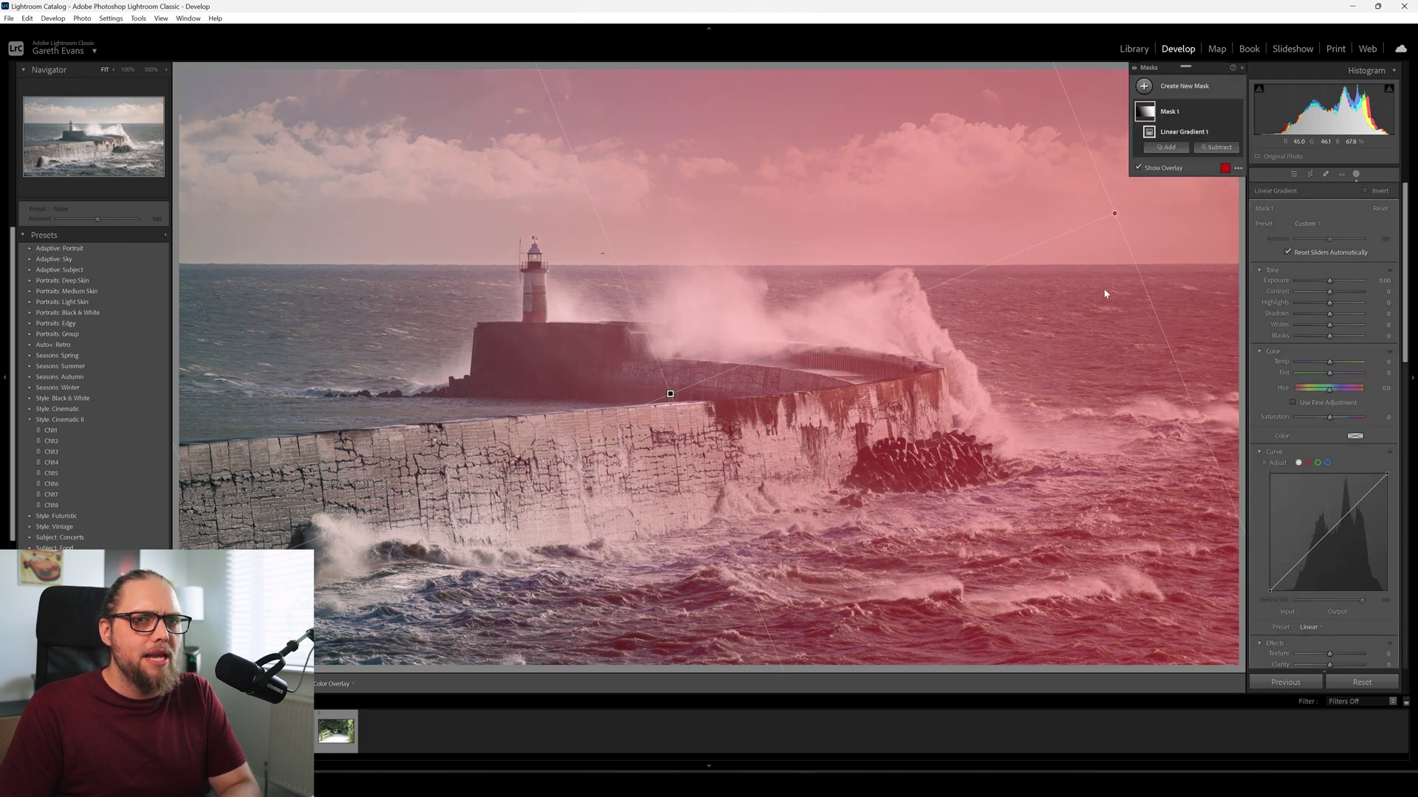
{"action": "left_click_drag", "start_coordinate": [1329, 280], "coordinate": [1332, 282]}
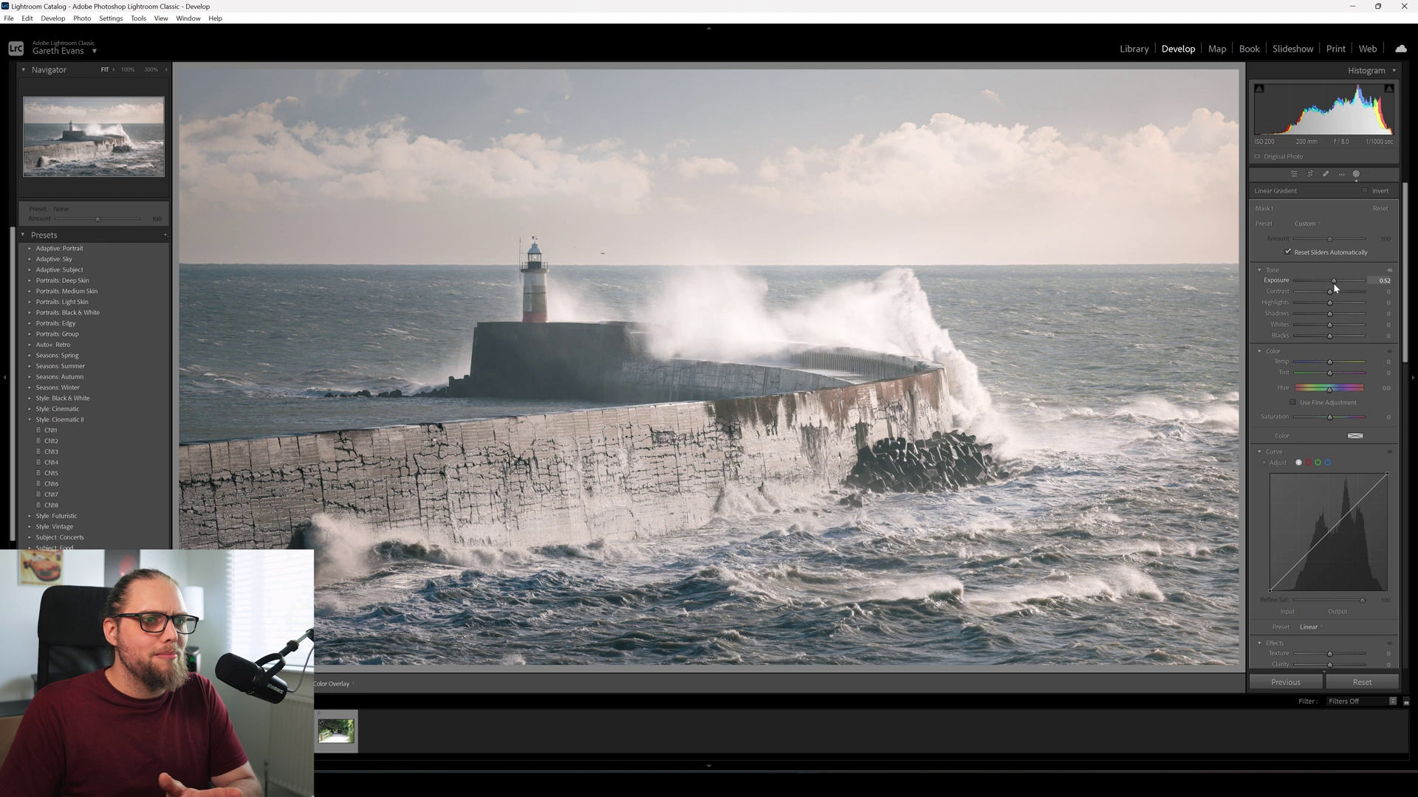
{"action": "scroll", "coordinate": [1300, 443], "scroll_direction": "down", "scroll_amount": 2}
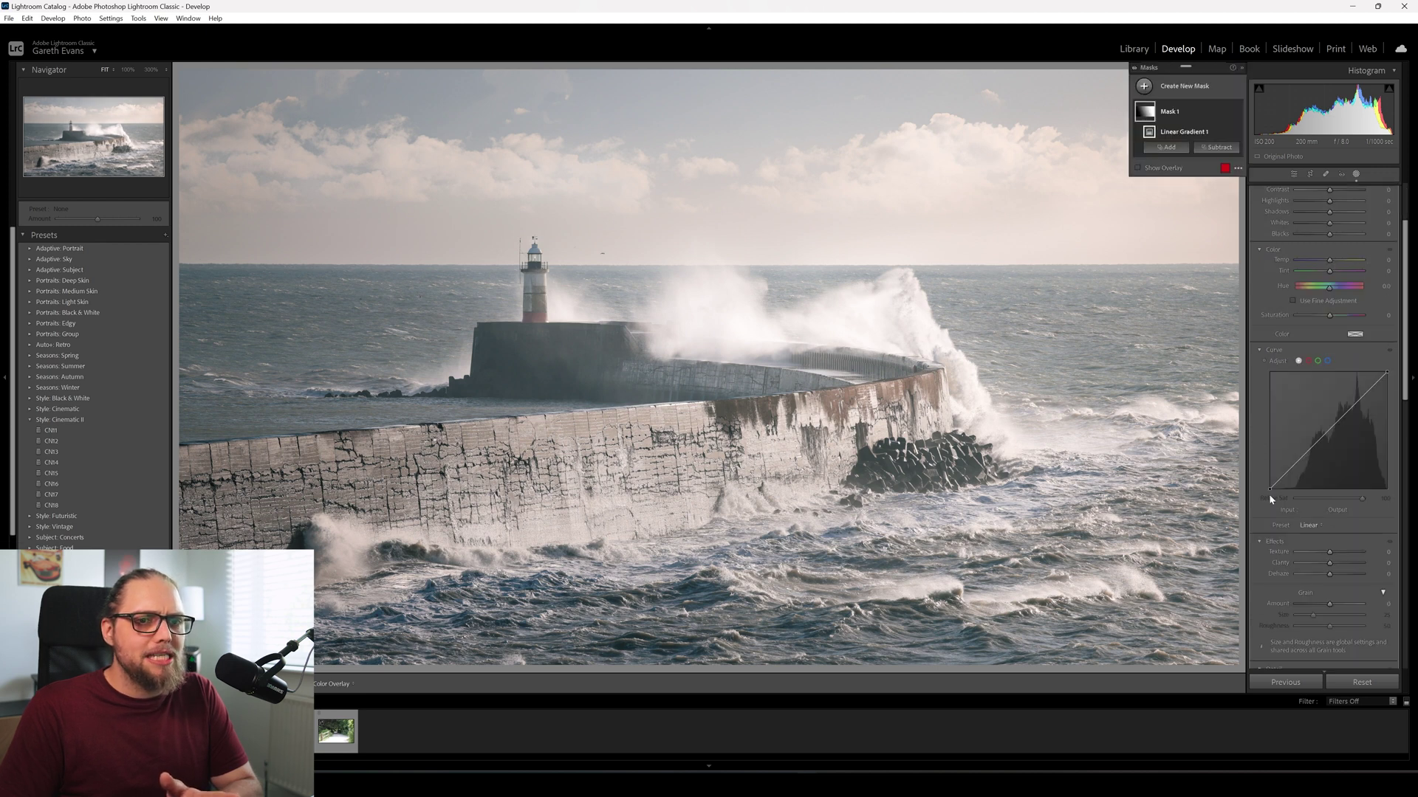
{"action": "left_click_drag", "start_coordinate": [1329, 575], "coordinate": [1324, 575]}
Pull the lighthouse mask's Exposure back down, compare before/after, and set Contrast to -16.
{"action": "scroll", "coordinate": [1267, 539], "scroll_direction": "up", "scroll_amount": 2}
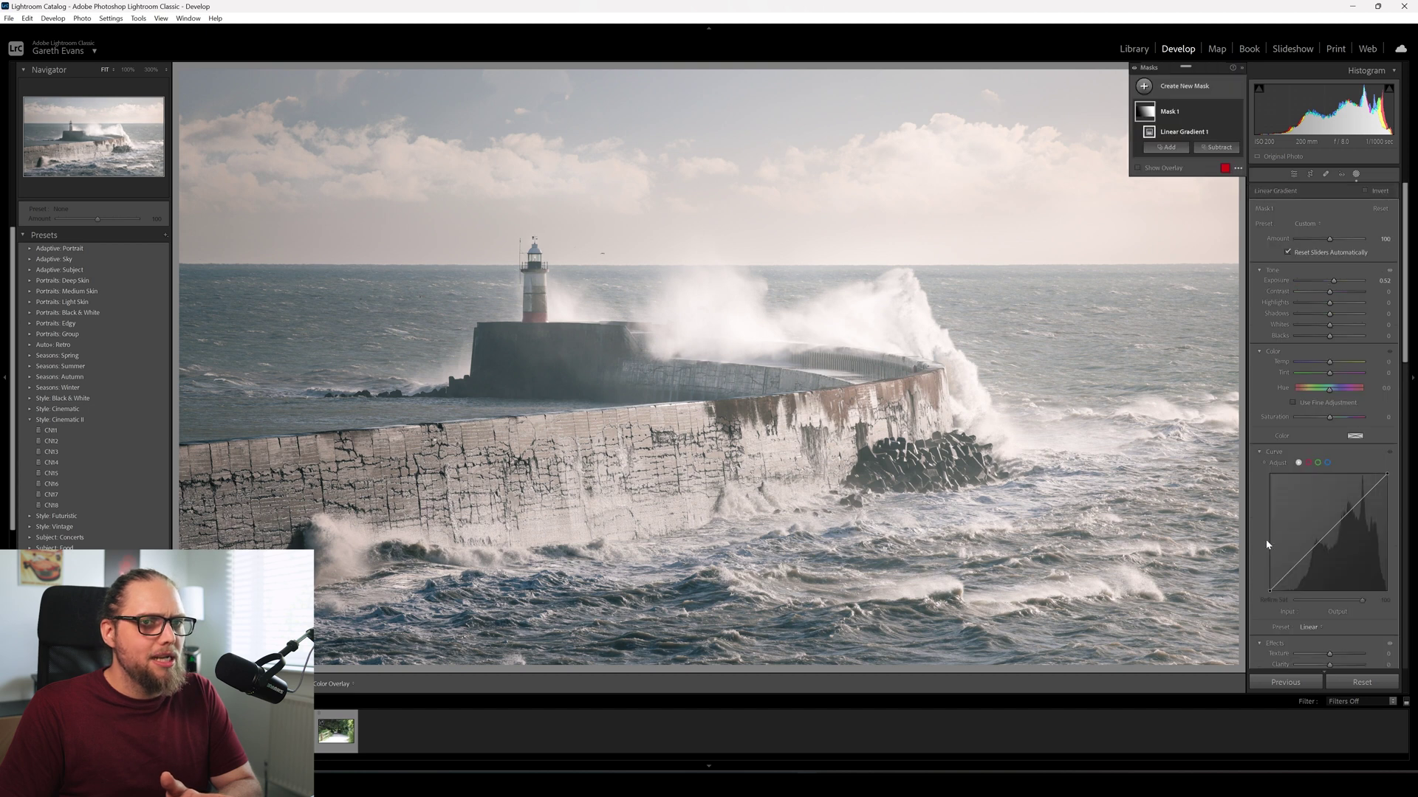
{"action": "left_click_drag", "start_coordinate": [1330, 285], "coordinate": [1326, 281]}
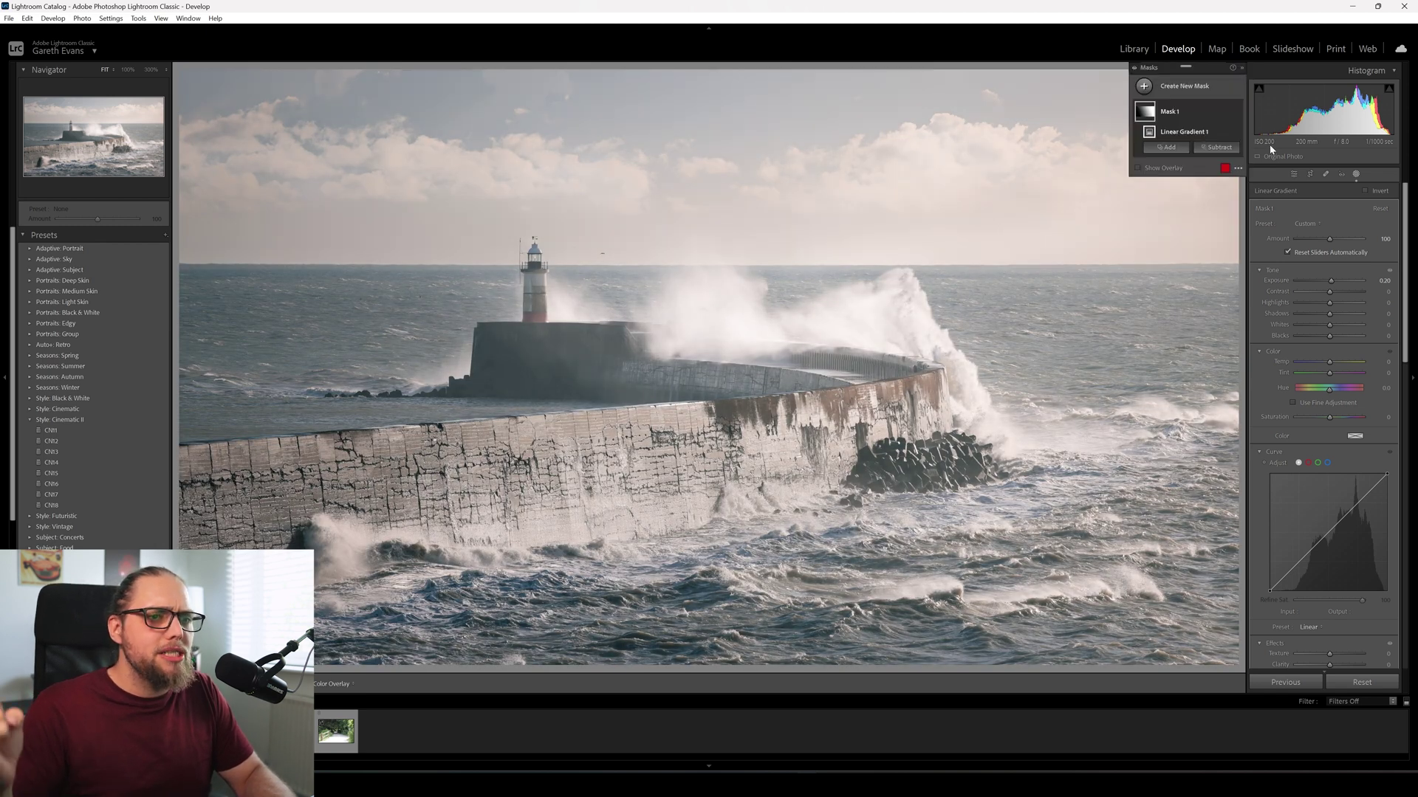
{"action": "key", "text": "backslash"}
{"action": "key", "text": "backslash"}
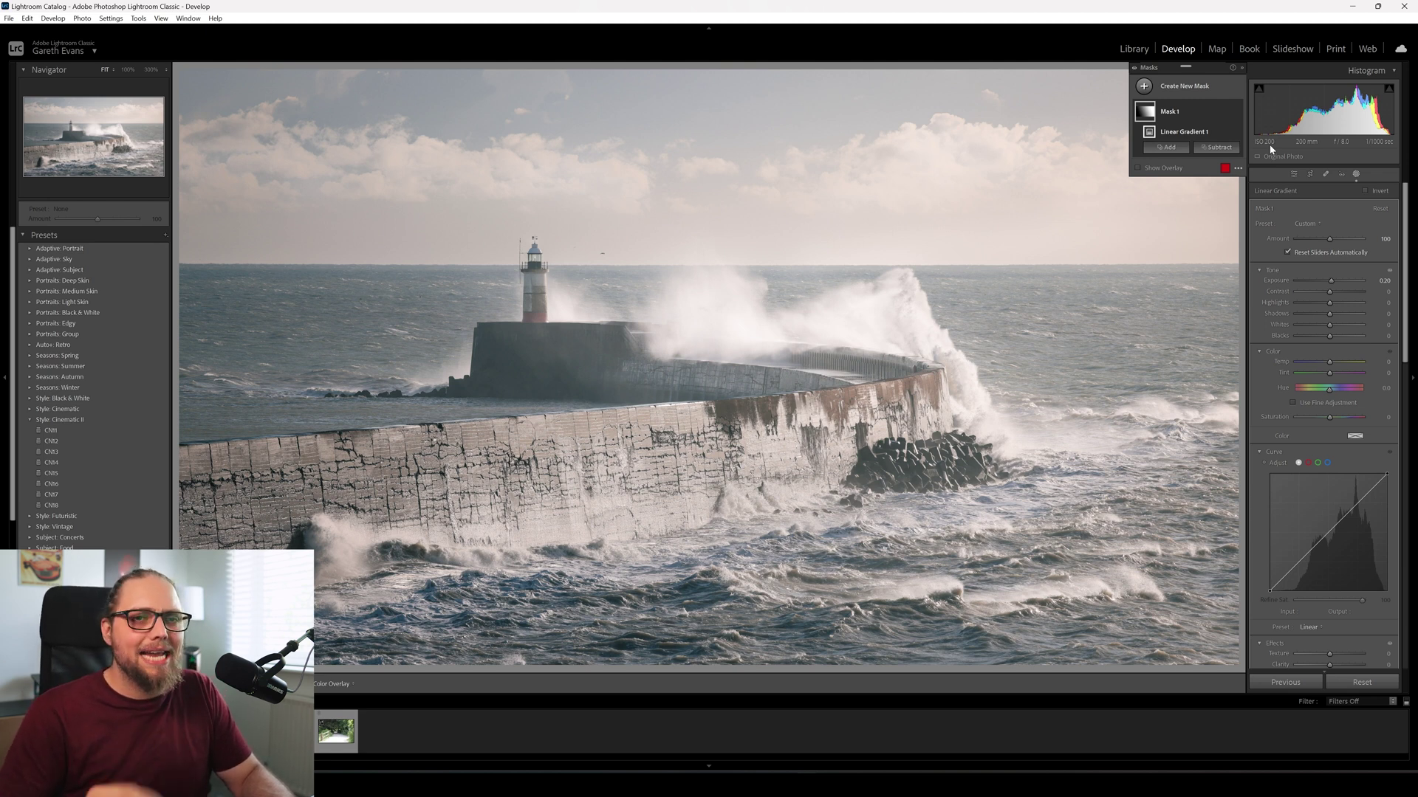
{"action": "left_click_drag", "start_coordinate": [1330, 295], "coordinate": [1323, 294]}
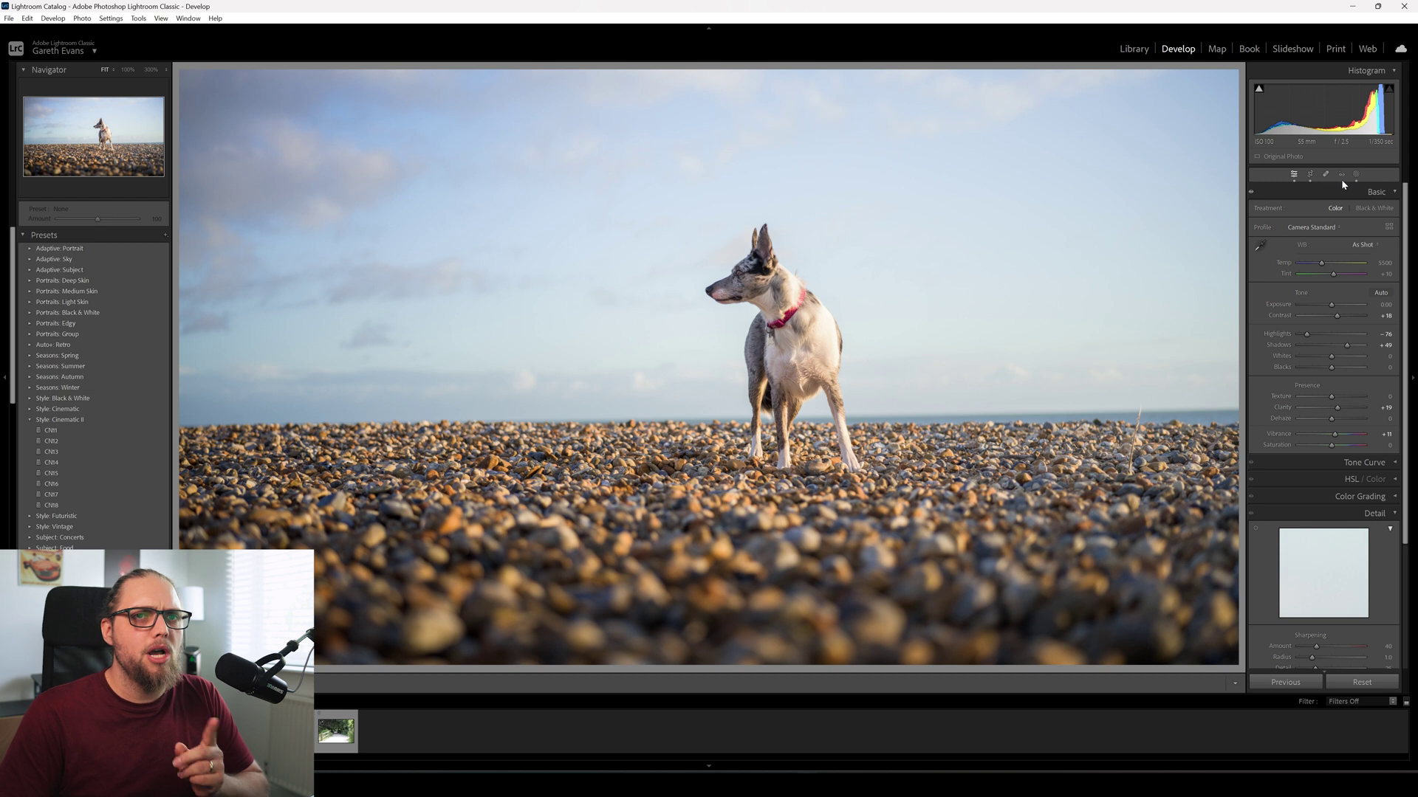
Add a Select Subject mask on the dog with Exposure +0.38.
{"action": "left_click", "coordinate": [1356, 175]}
{"action": "left_click", "coordinate": [1201, 87]}
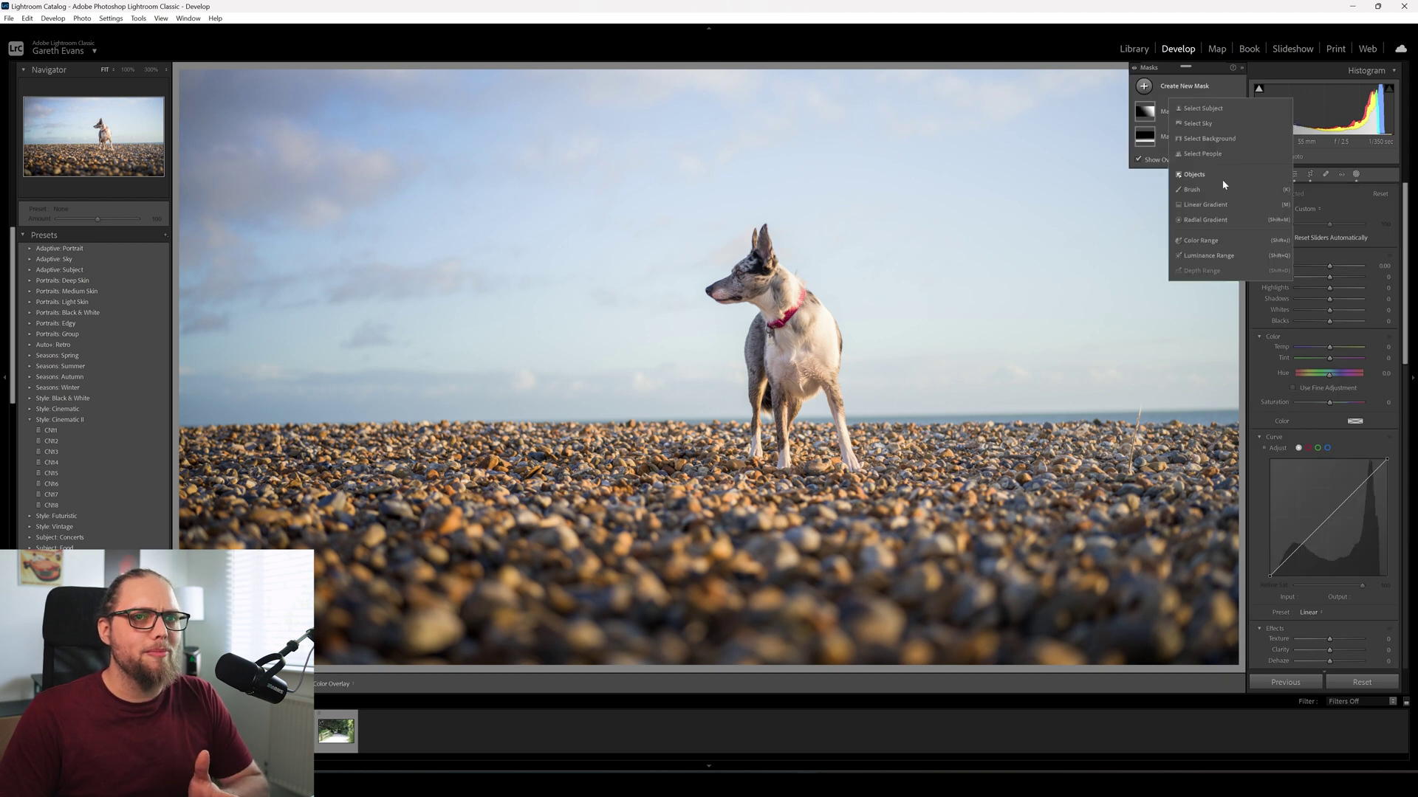
{"action": "left_click", "coordinate": [1211, 110]}
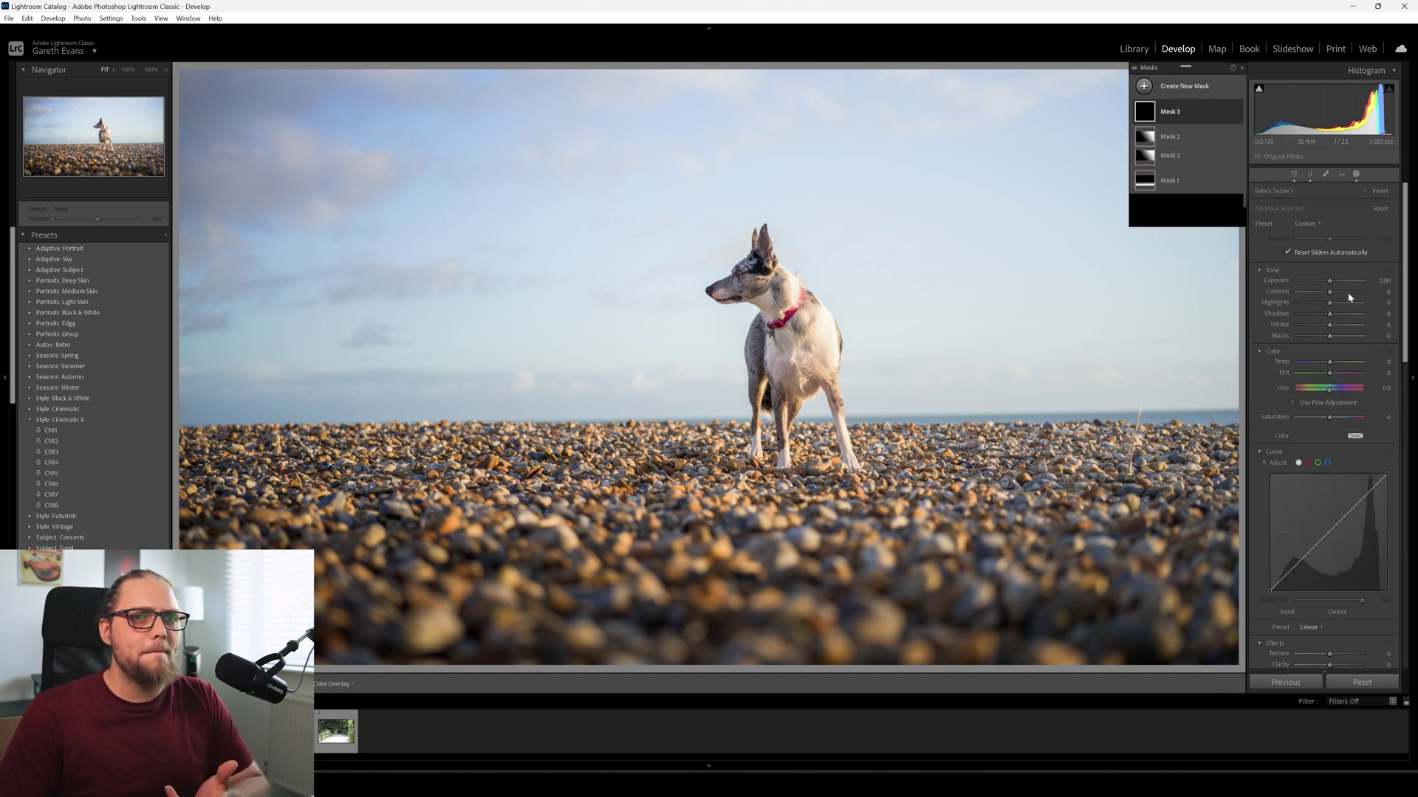
{"action": "left_click_drag", "start_coordinate": [1330, 281], "coordinate": [1333, 282]}
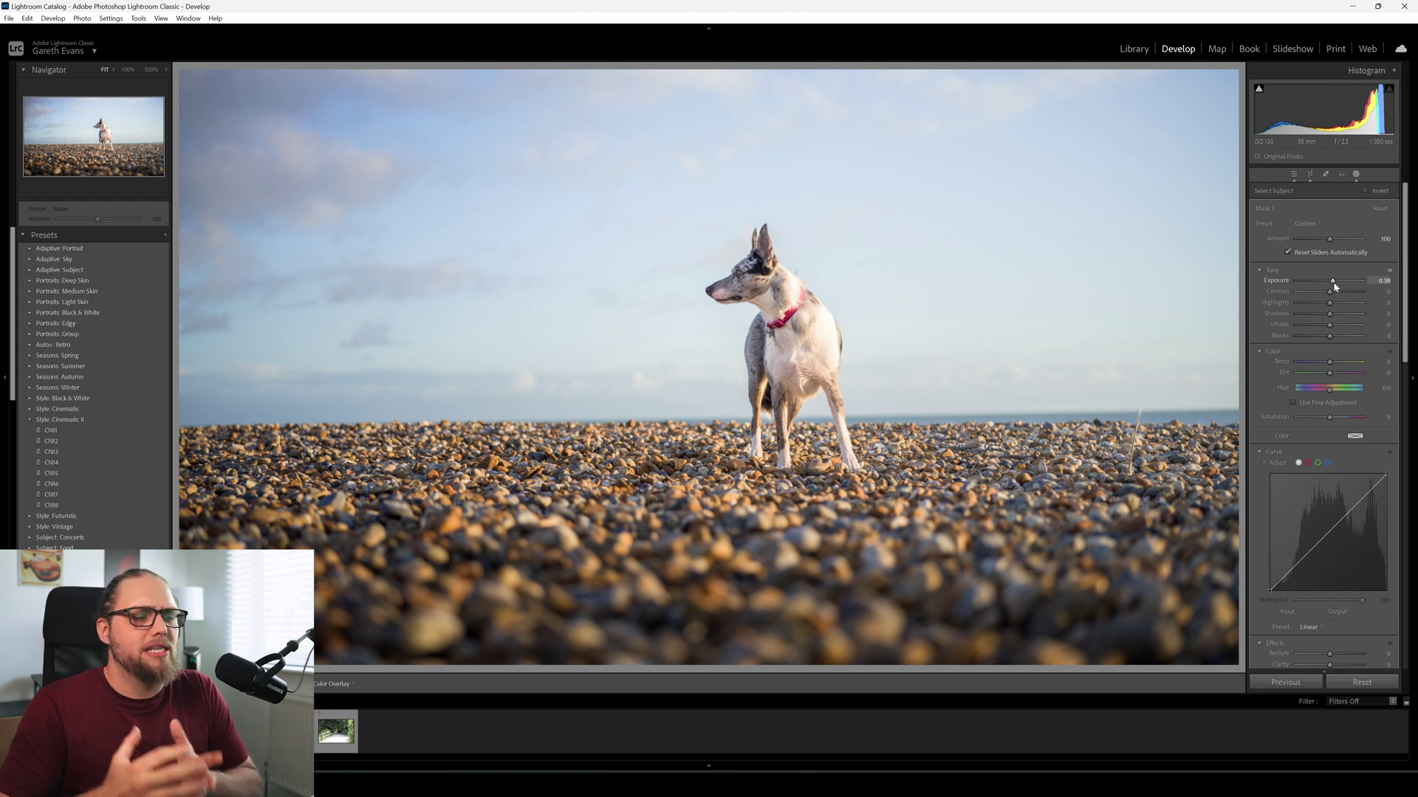
Start another linear gradient mask from the Create New Mask list.
{"action": "left_click", "coordinate": [1355, 174]}
{"action": "left_click", "coordinate": [1192, 96]}
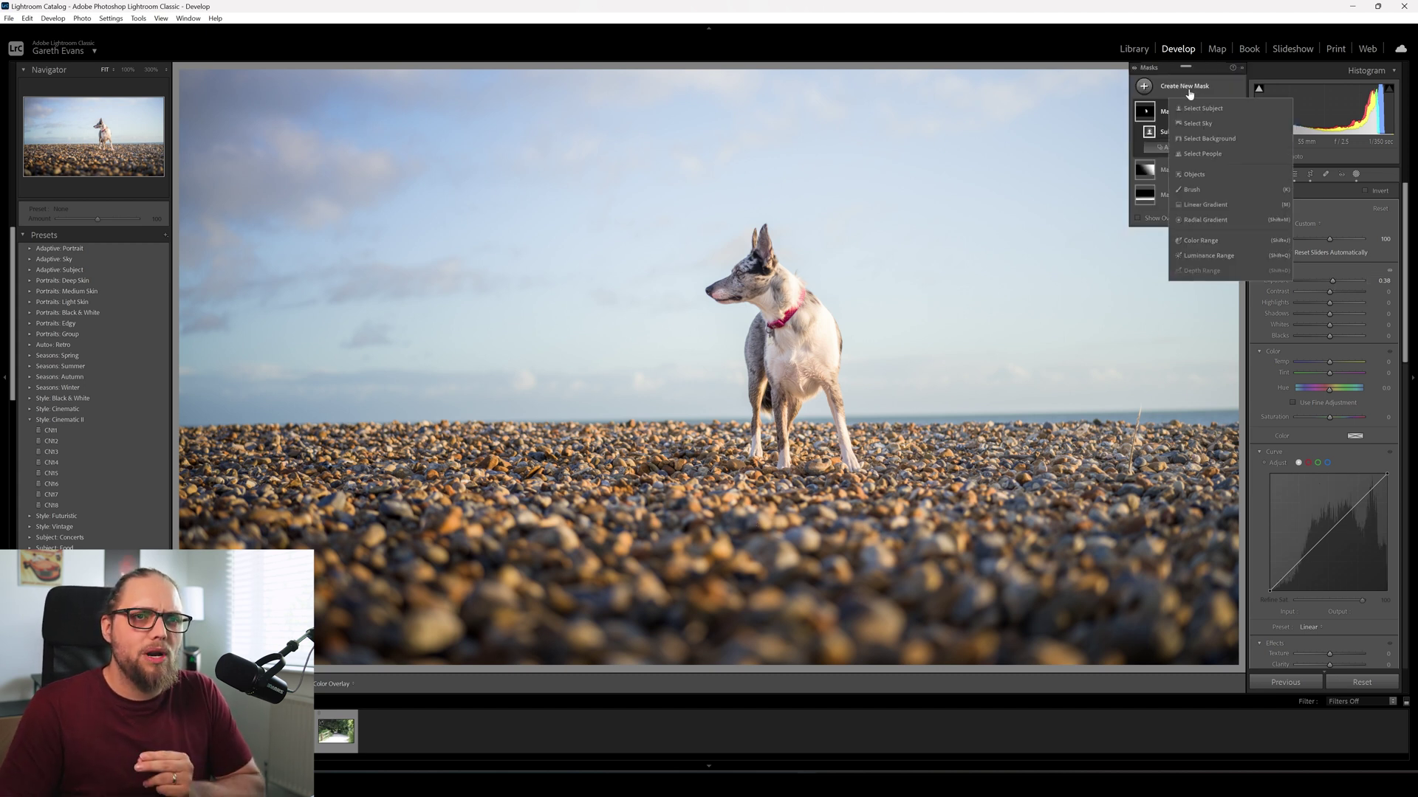
{"action": "left_click", "coordinate": [1211, 204]}
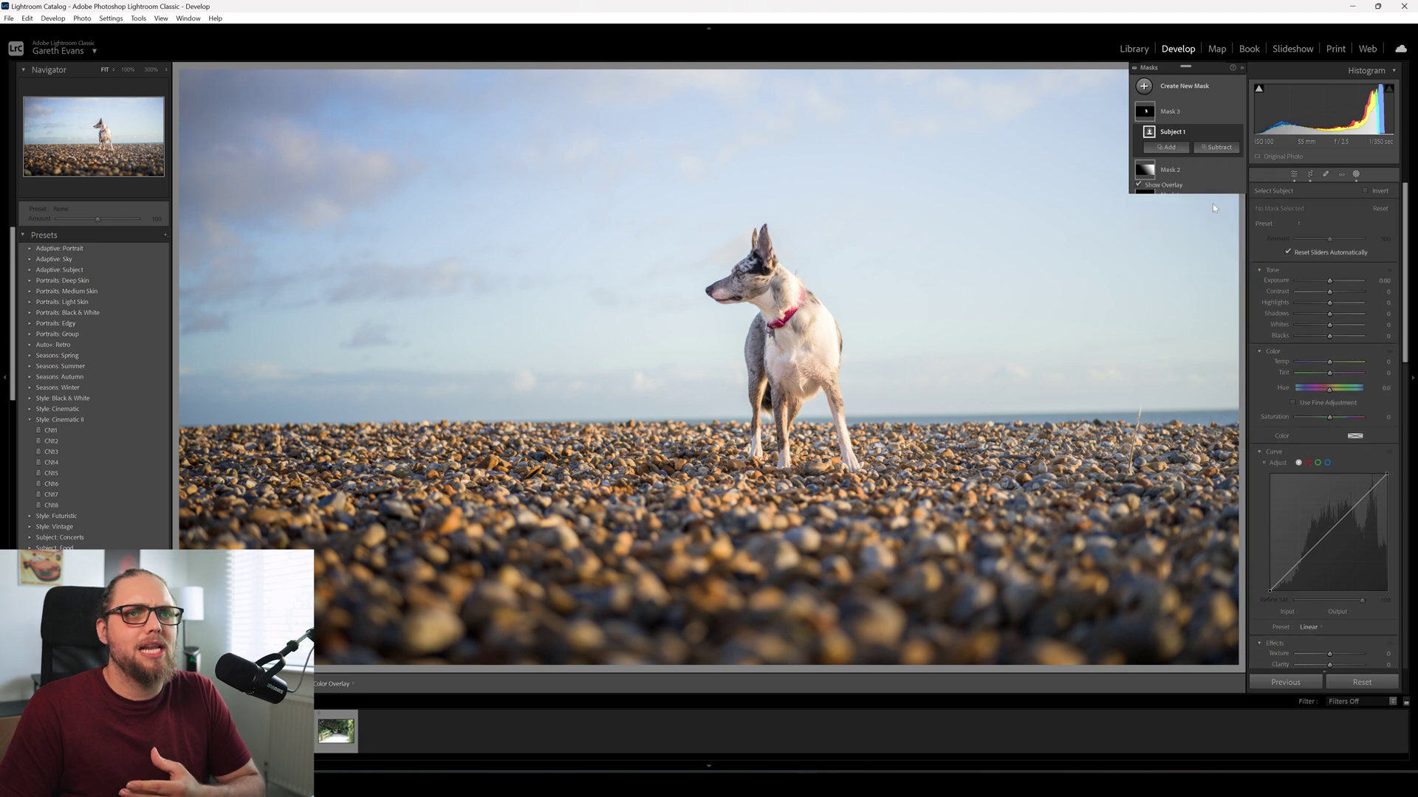
Drag Mask 4 down from the sky, setting Exposure about -1.65 and Saturation below zero.
{"action": "left_click_drag", "start_coordinate": [700, 122], "coordinate": [713, 502]}
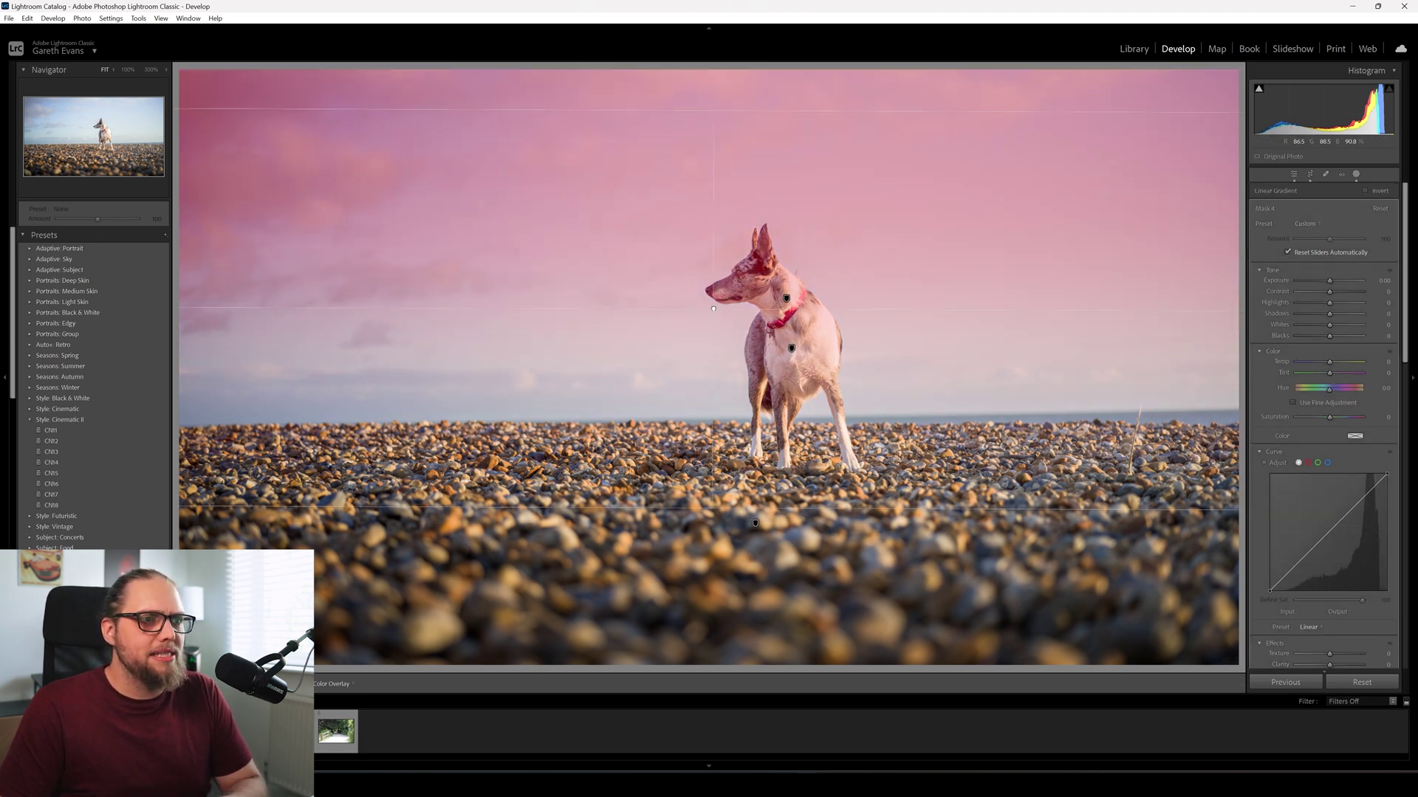
{"action": "left_click_drag", "start_coordinate": [1329, 281], "coordinate": [1317, 282]}
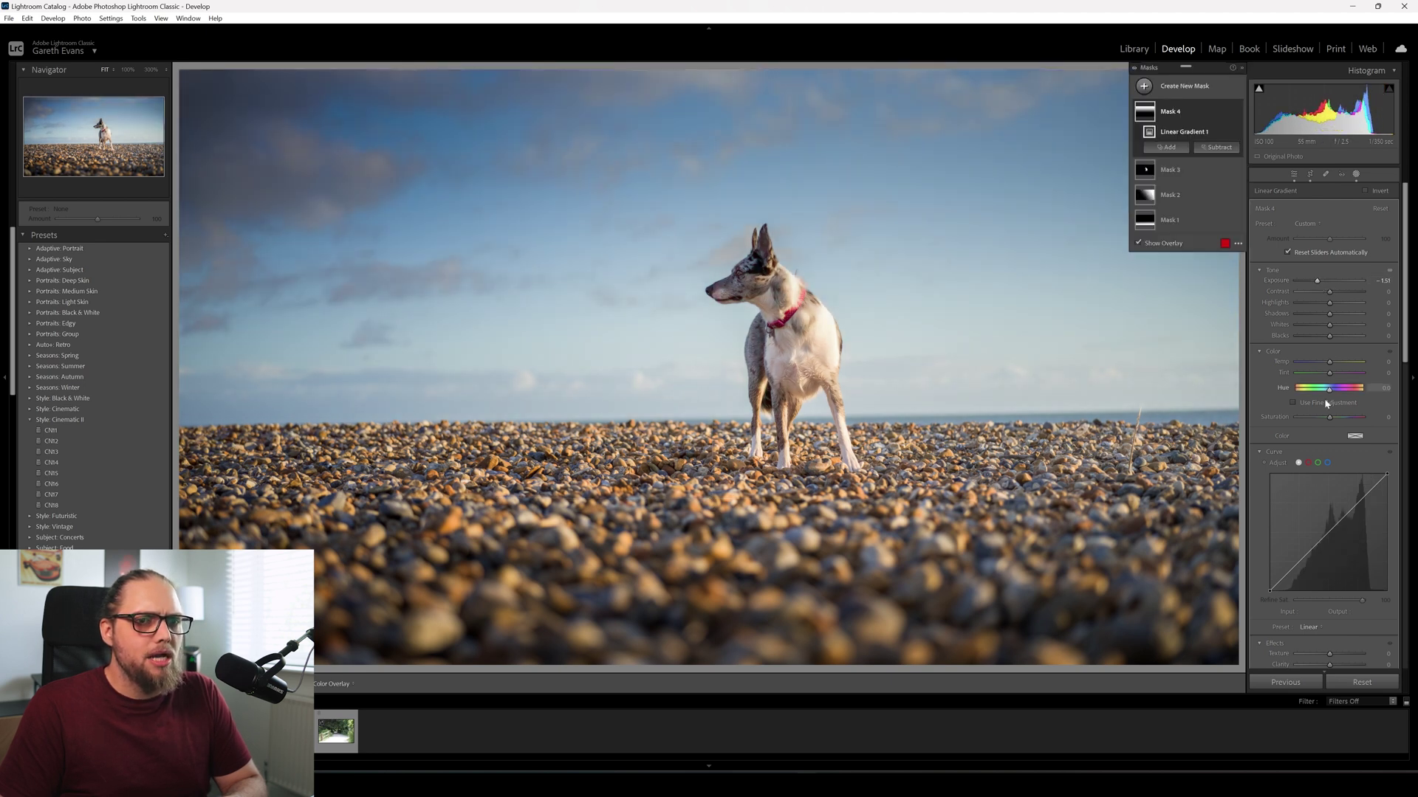
{"action": "left_click_drag", "start_coordinate": [1328, 416], "coordinate": [1310, 418]}
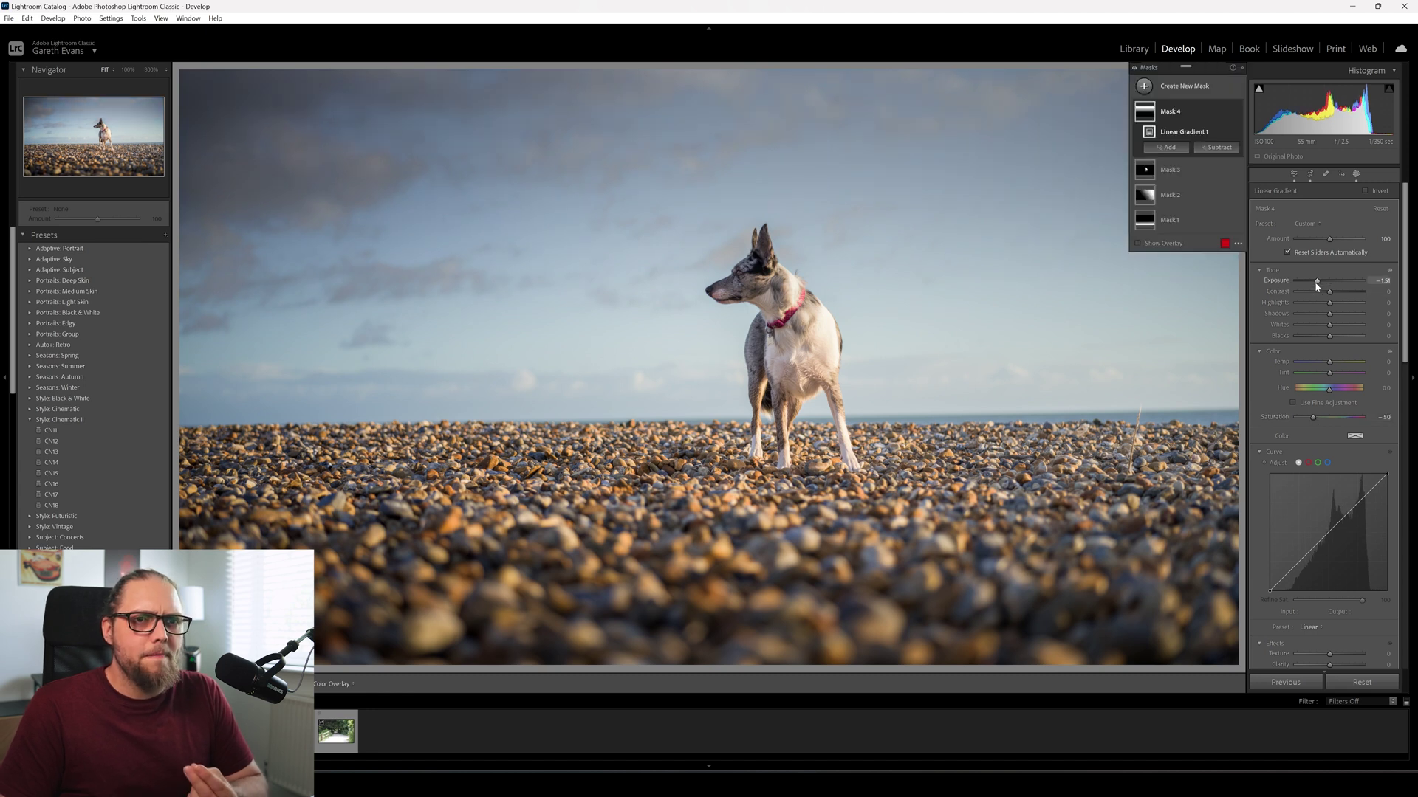
{"action": "left_click_drag", "start_coordinate": [1316, 281], "coordinate": [1313, 282]}
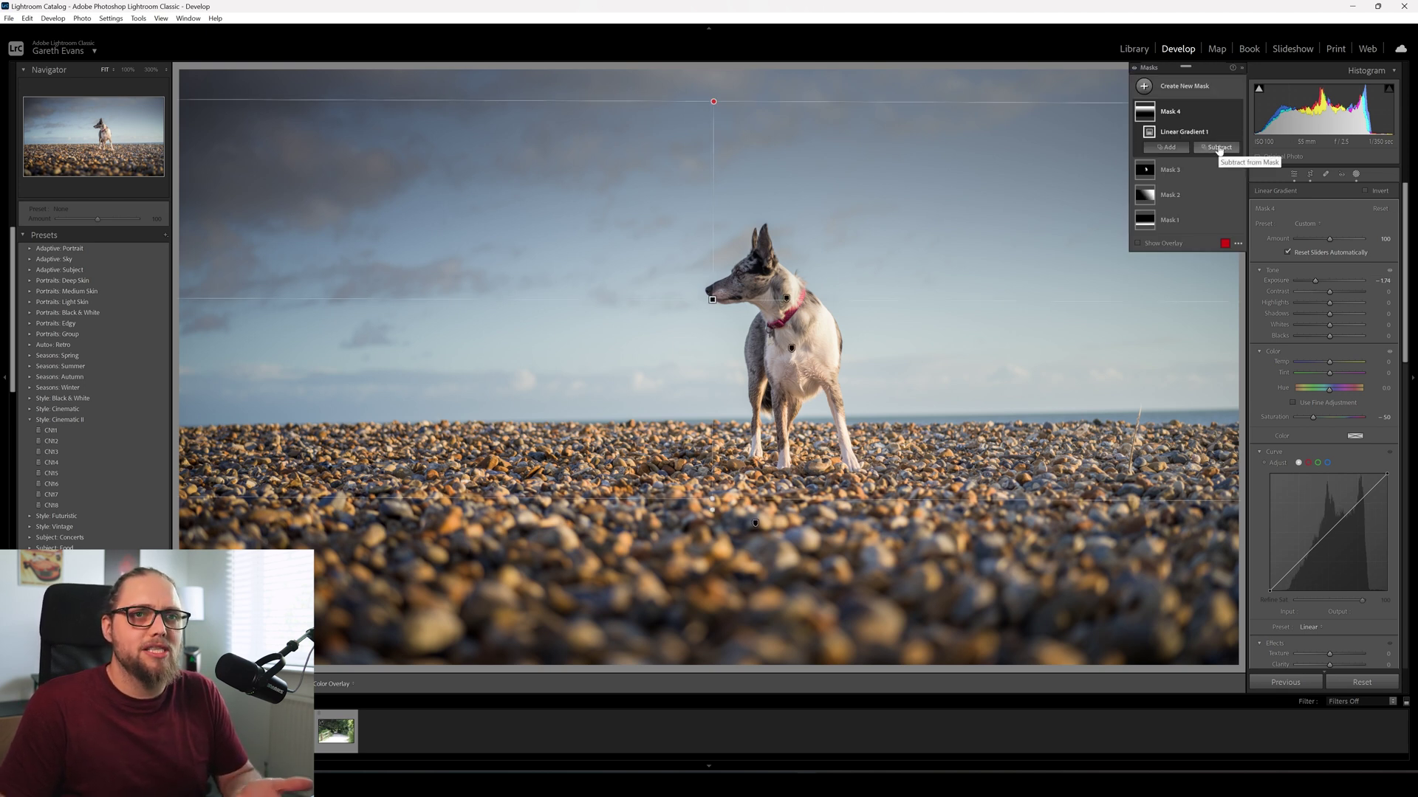
Brush-subtract the dog from the sky mask, undo it, and bring up Mask 4's options.
{"action": "left_click", "coordinate": [1218, 148]}
{"action": "left_click", "coordinate": [1239, 254]}
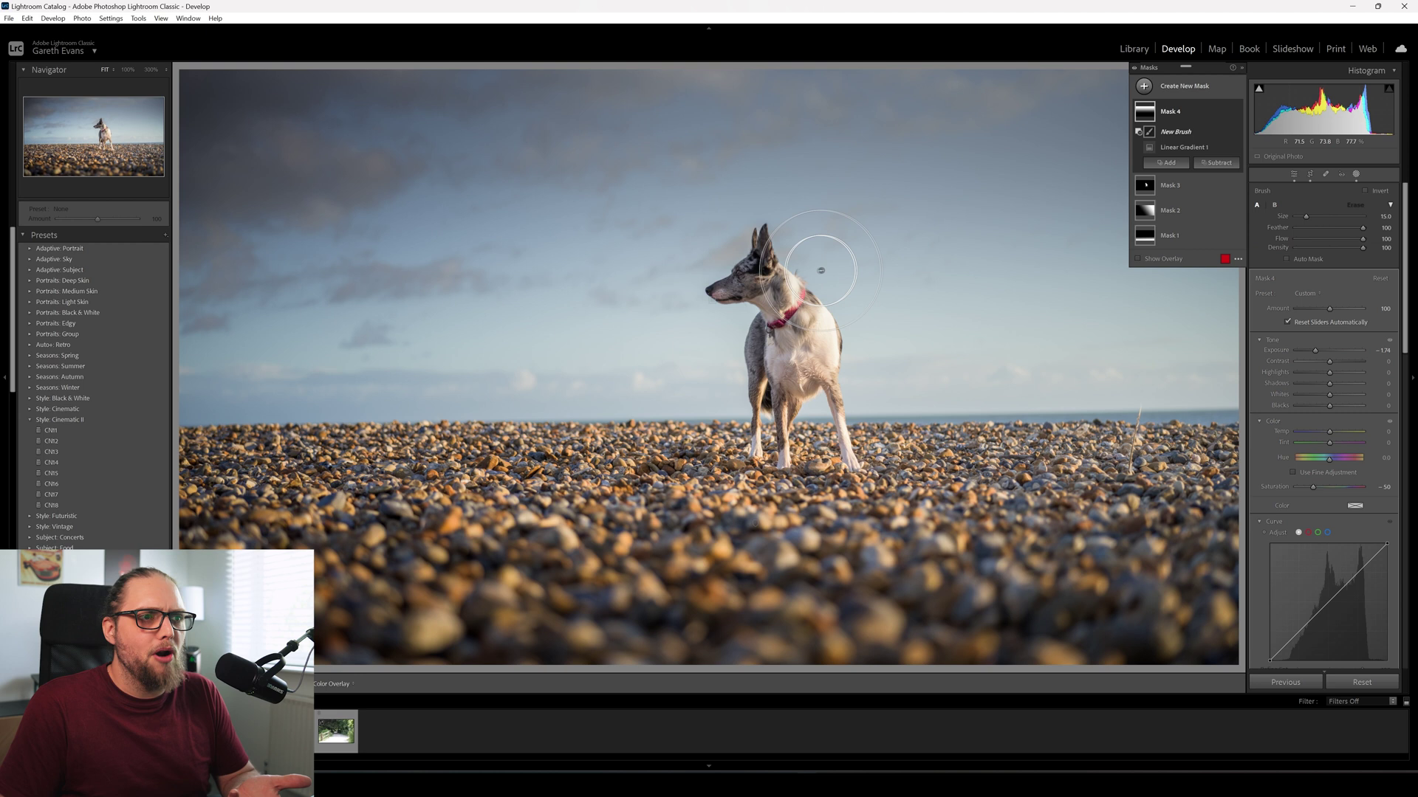
{"action": "scroll", "coordinate": [768, 277], "scroll_direction": "down", "scroll_amount": 10}
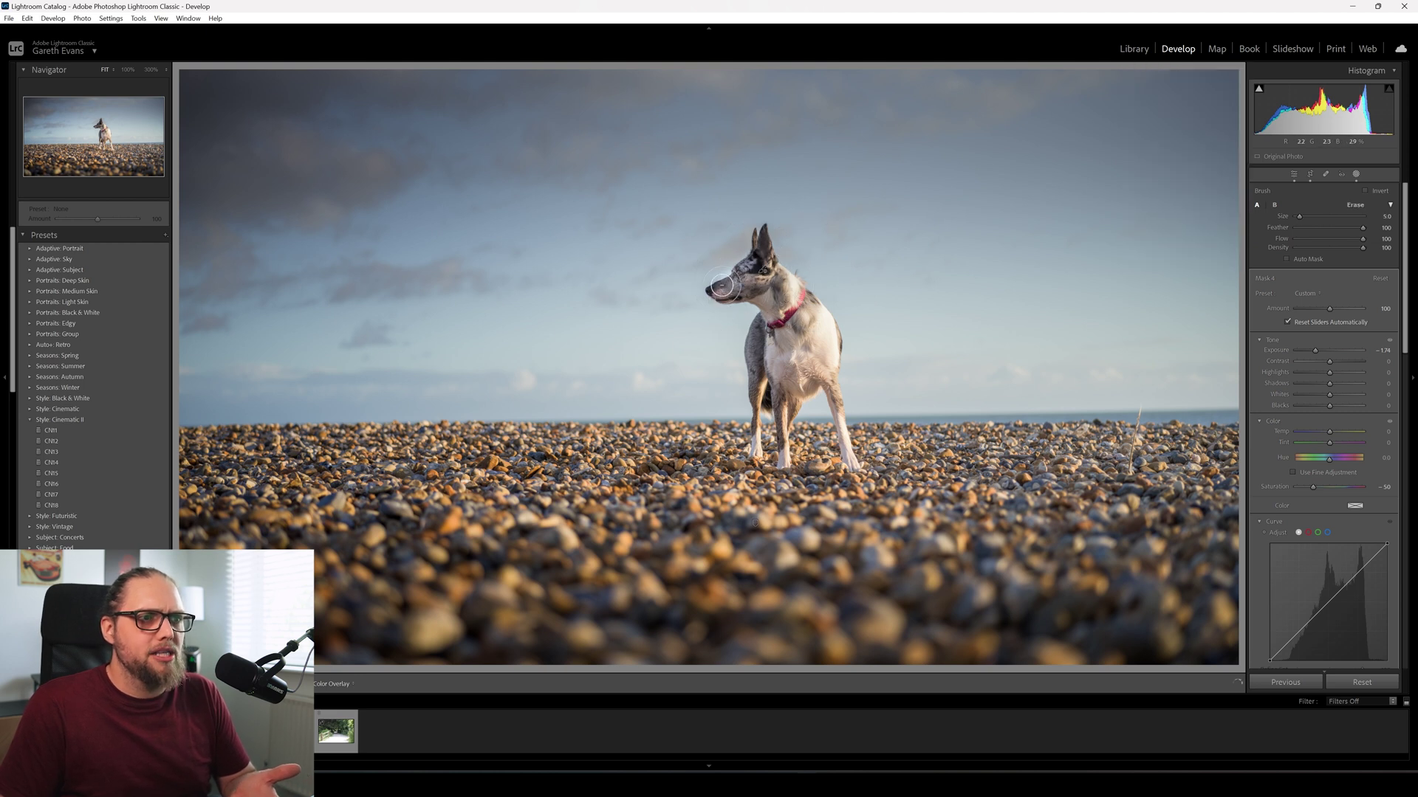
{"action": "mouse_move", "coordinate": [722, 284]}
{"action": "left_mouse_down"}
{"action": "mouse_move", "coordinate": [771, 300]}
{"action": "mouse_move", "coordinate": [744, 263]}
{"action": "mouse_move", "coordinate": [772, 284]}
{"action": "mouse_move", "coordinate": [820, 384]}
{"action": "left_mouse_up"}
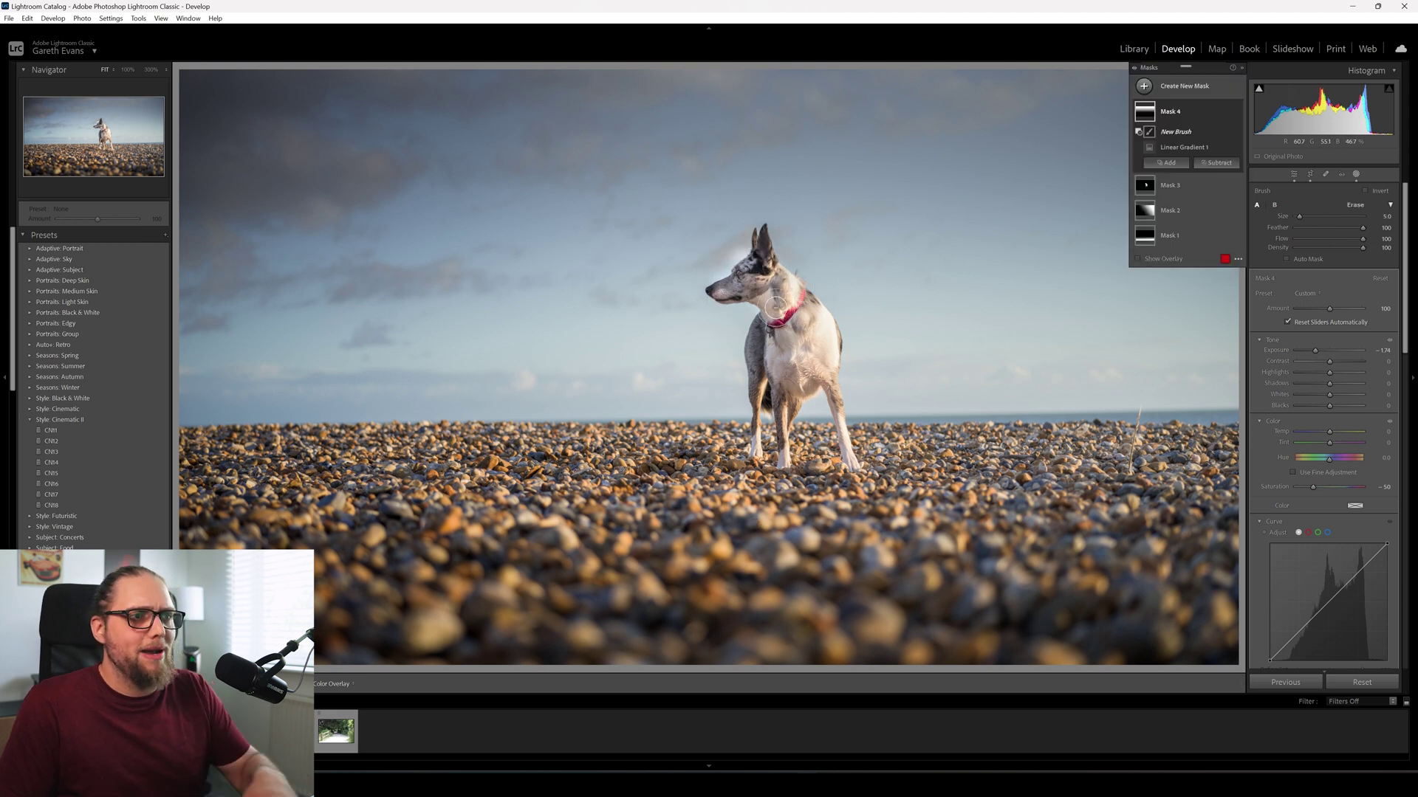
{"action": "left_click_drag", "start_coordinate": [749, 247], "coordinate": [727, 260]}
{"action": "mouse_move", "coordinate": [791, 355]}
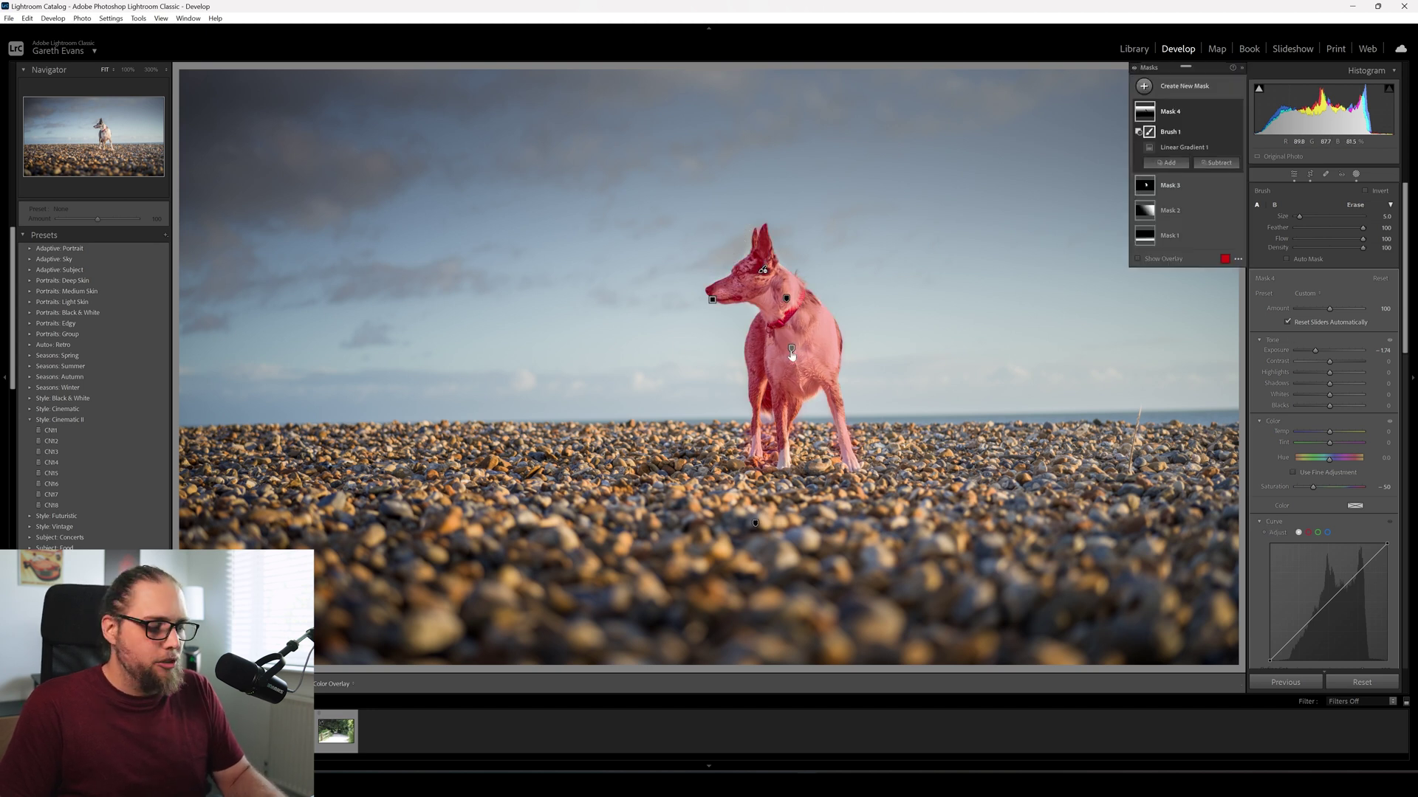
{"action": "key", "text": "ctrl+z"}
{"action": "key", "text": "ctrl+z"}
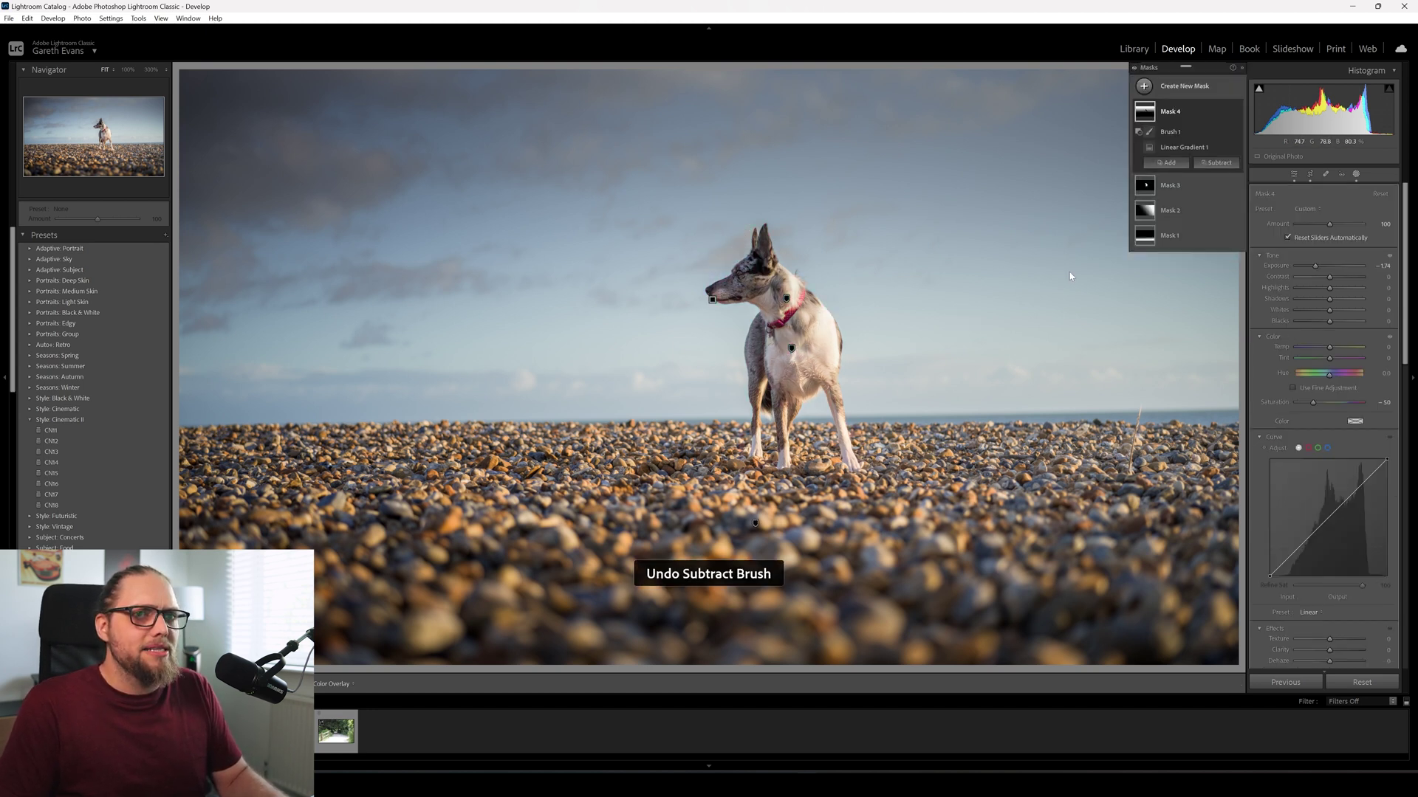
{"action": "right_click", "coordinate": [1203, 116]}
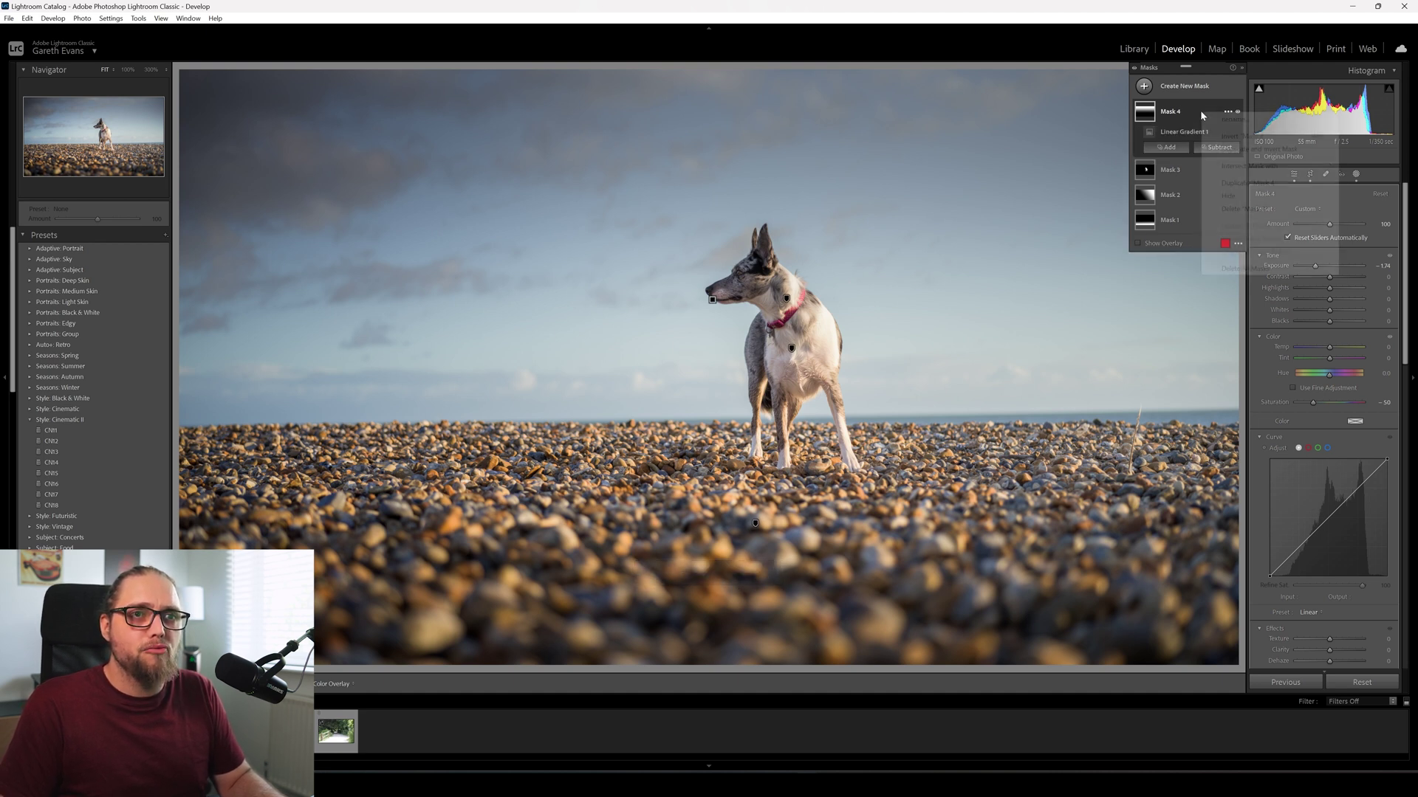
Intersect Mask 4 with an inverted Select Subject so the dog is excluded, showing the overlay.
{"action": "mouse_move", "coordinate": [1307, 166]}
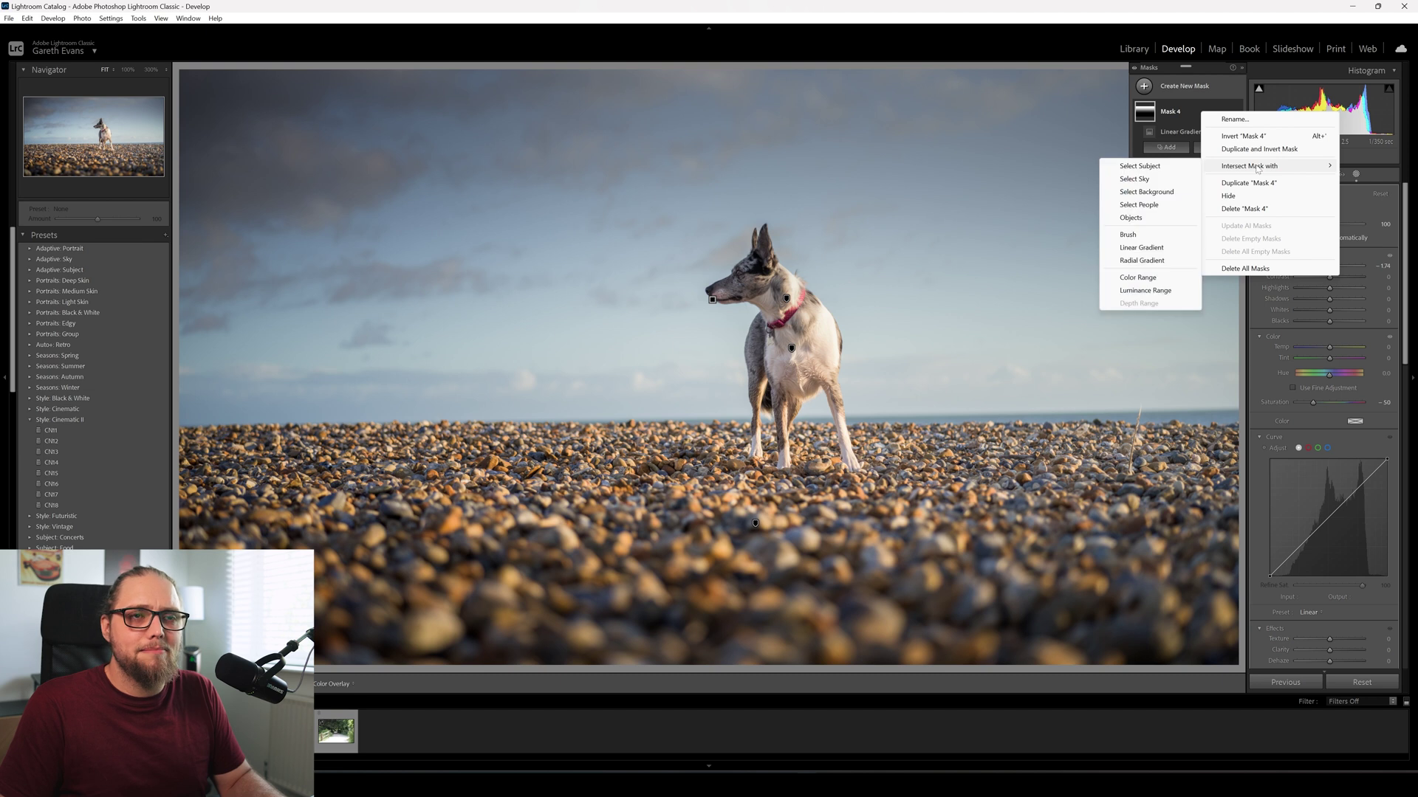
{"action": "left_click", "coordinate": [1180, 170]}
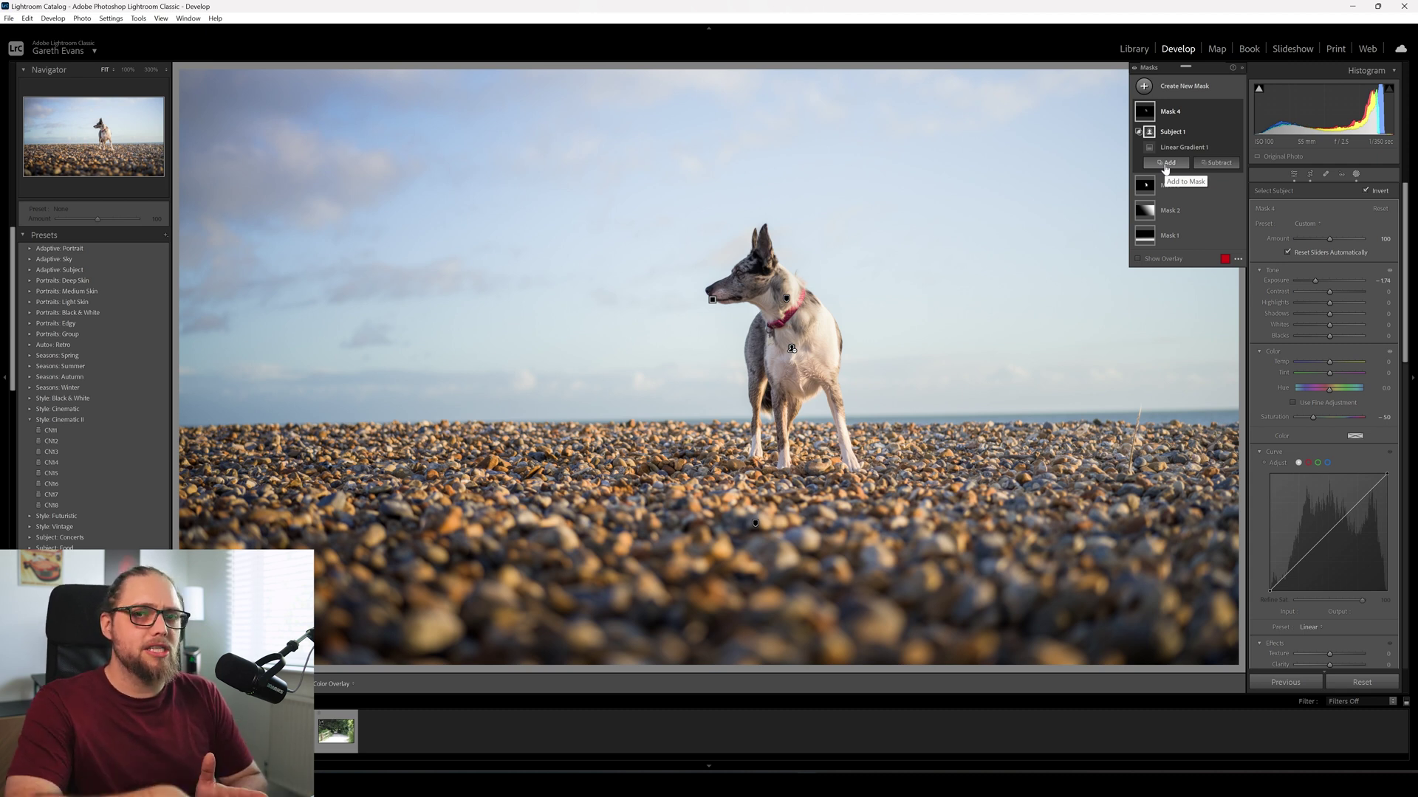
{"action": "left_click", "coordinate": [1366, 191]}
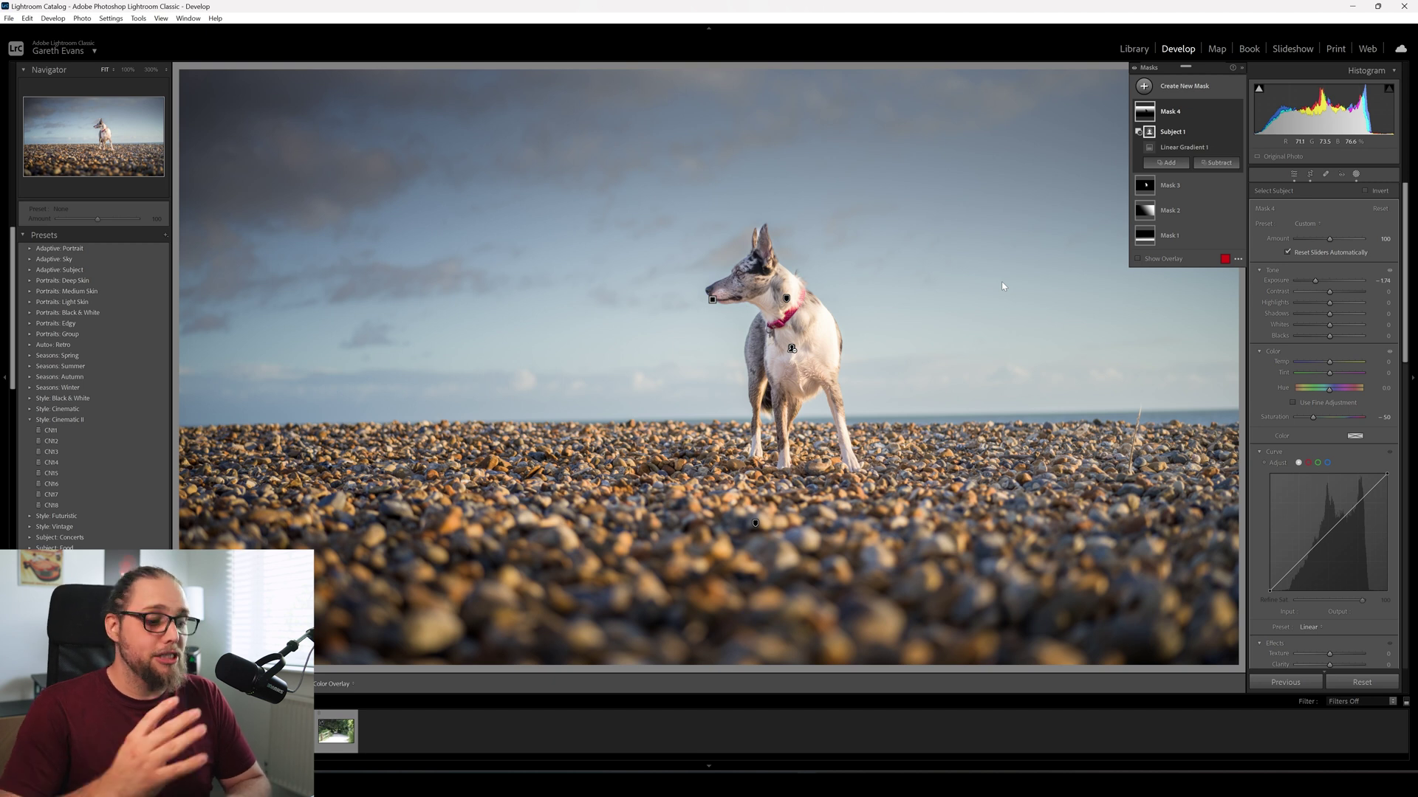
{"action": "key", "text": "o"}
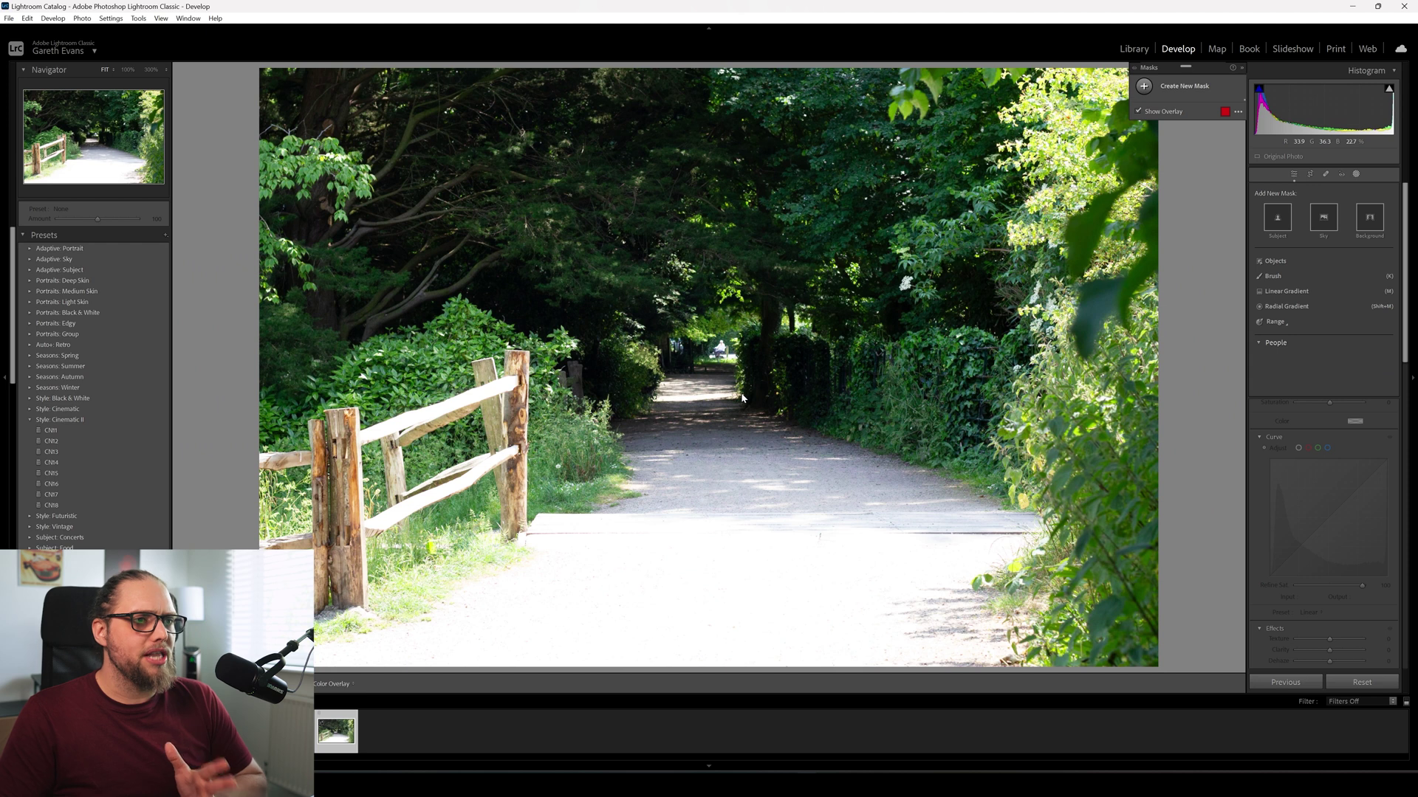
Switch back to the Basic tone and colour sliders for the gravel path photo.
{"action": "left_click", "coordinate": [1293, 175]}
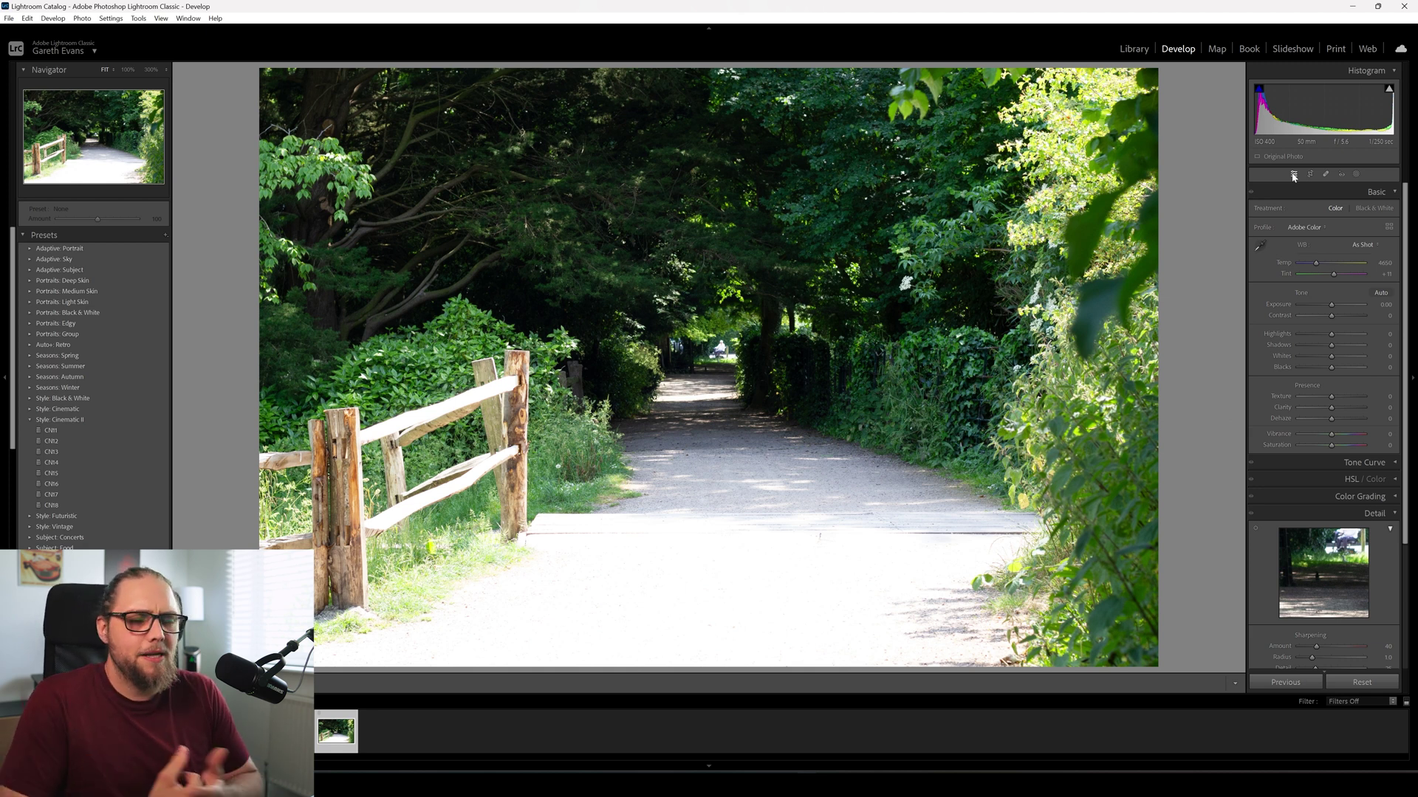
In Basic, lower Highlights, set Shadows +27, Contrast +13, Clarity +14, Vibrance +14 and Temp about 4914.
{"action": "left_click_drag", "start_coordinate": [1332, 333], "coordinate": [1310, 343]}
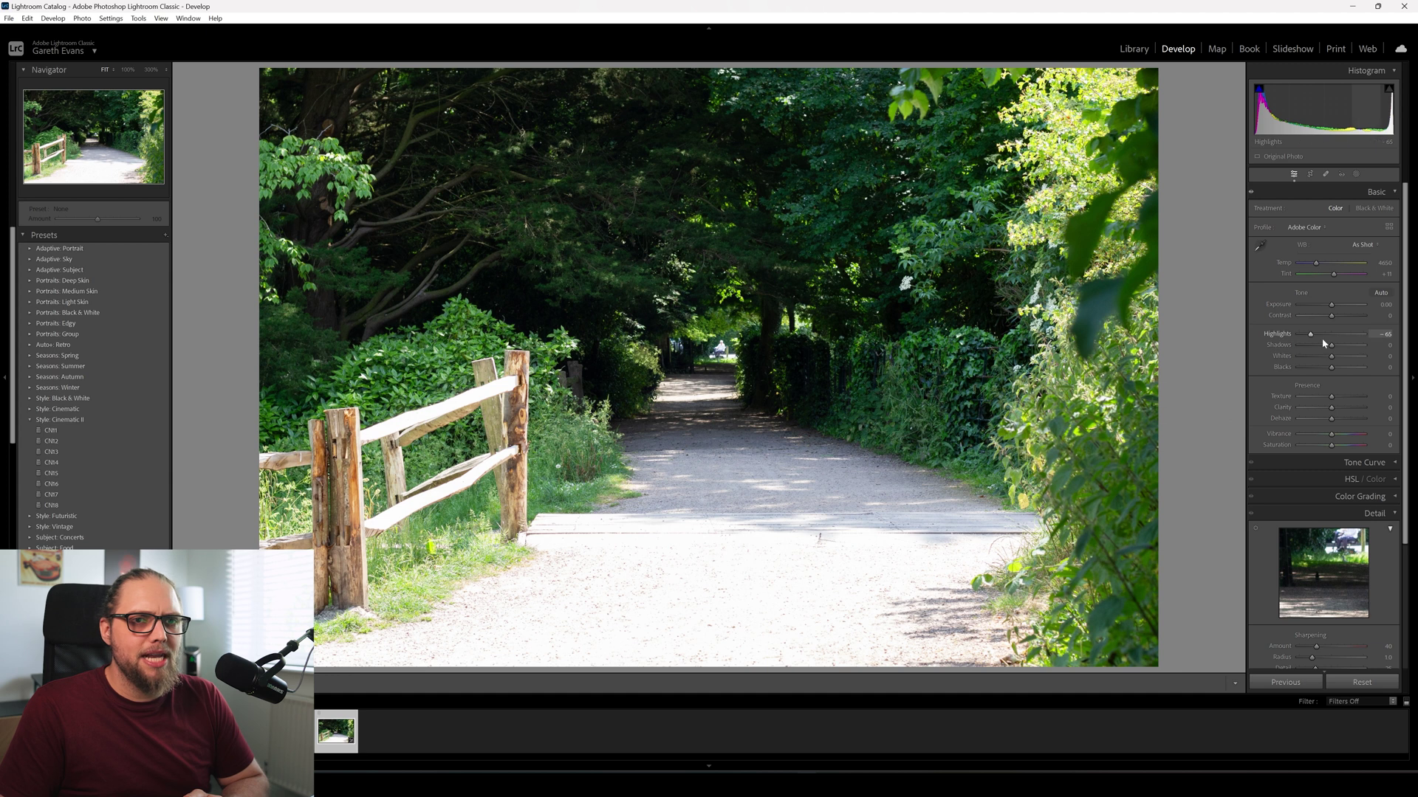
{"action": "left_click", "coordinate": [1339, 347]}
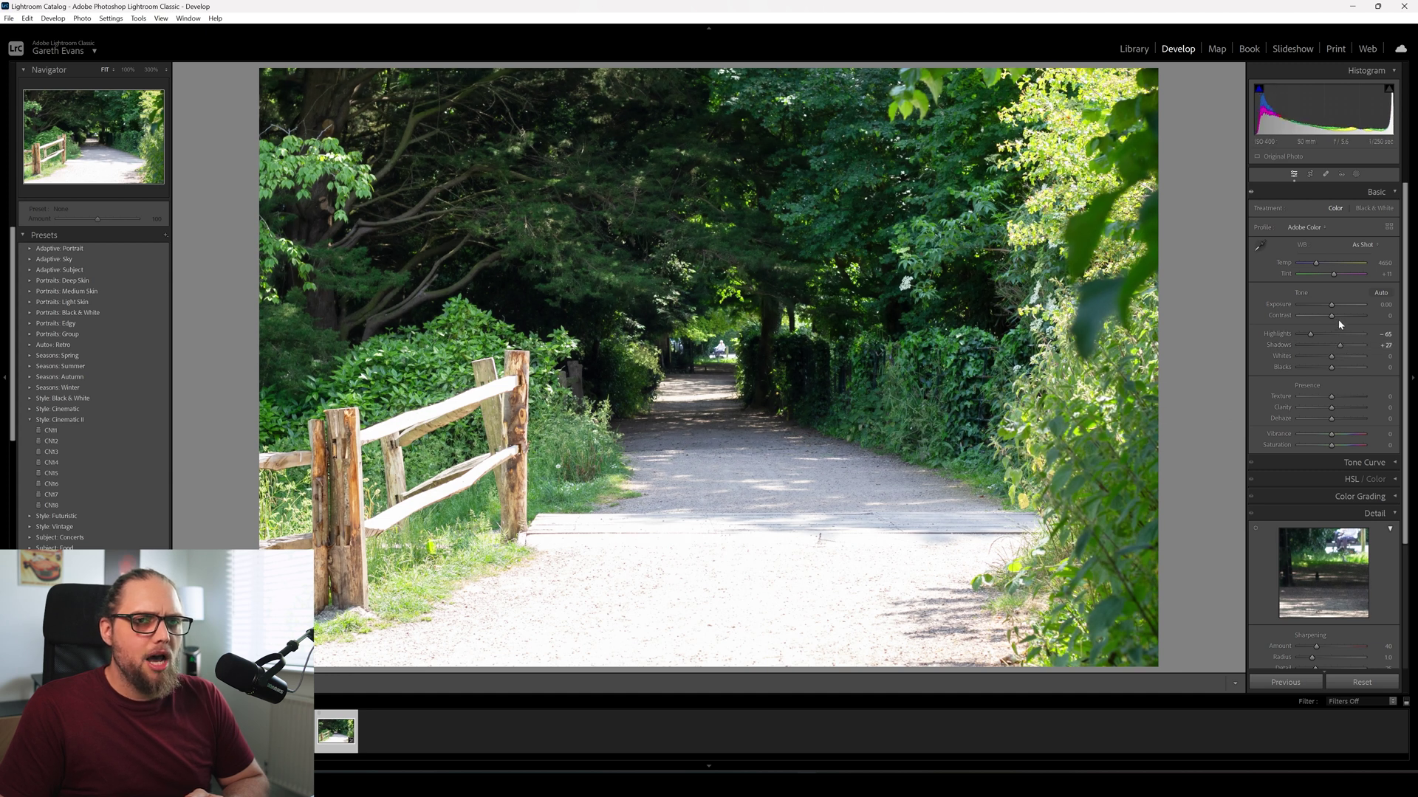
{"action": "left_click", "coordinate": [1336, 316]}
{"action": "left_click", "coordinate": [1335, 407]}
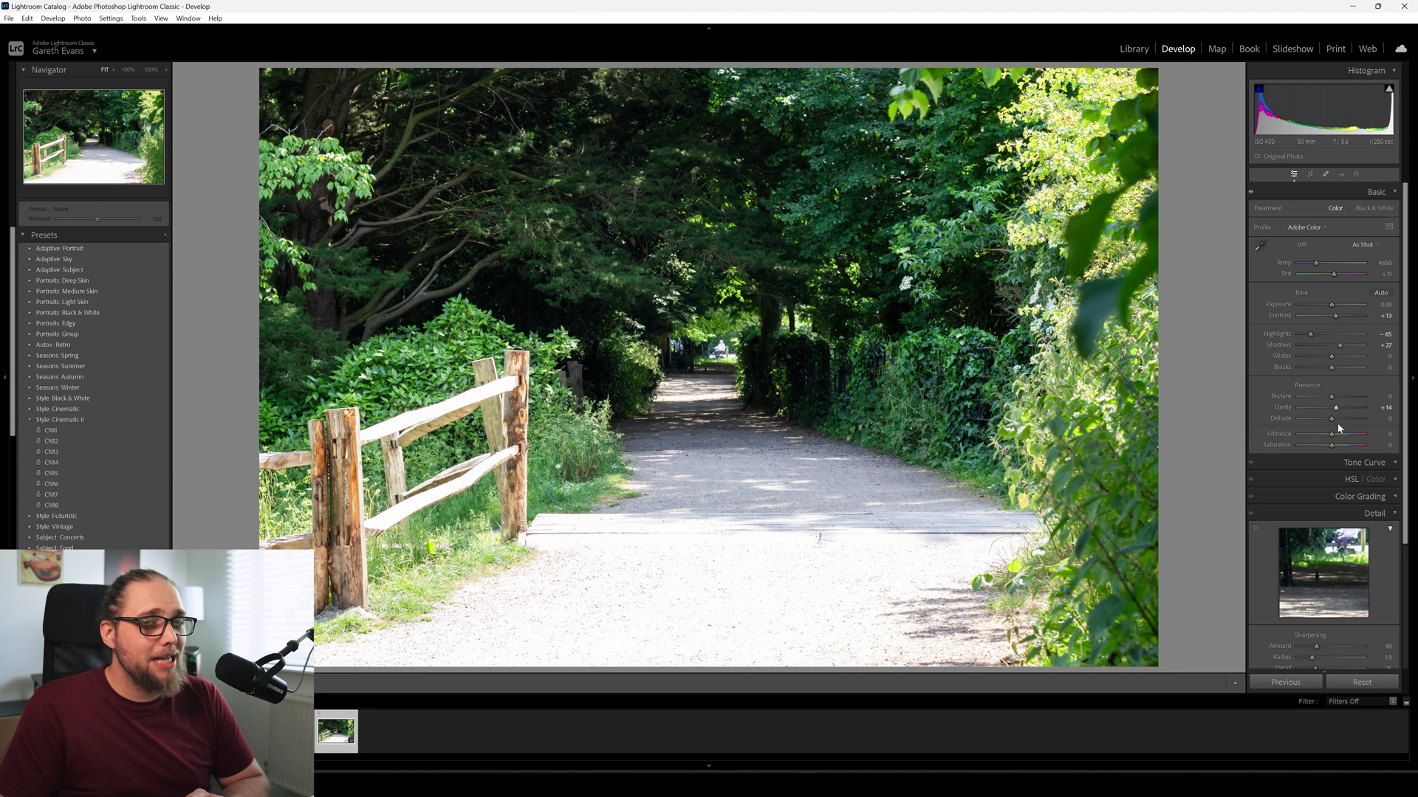
{"action": "left_click", "coordinate": [1336, 435]}
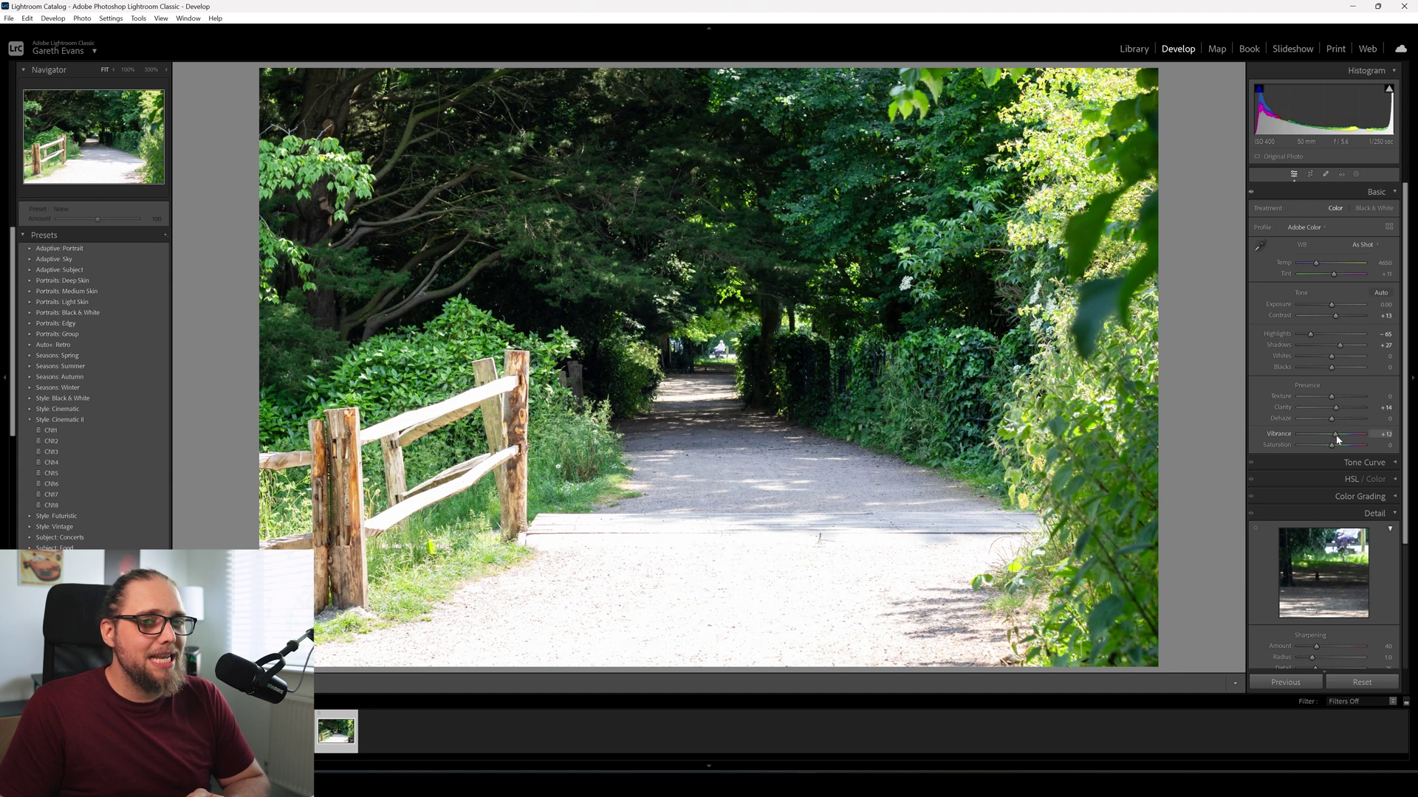
{"action": "left_click", "coordinate": [1319, 262]}
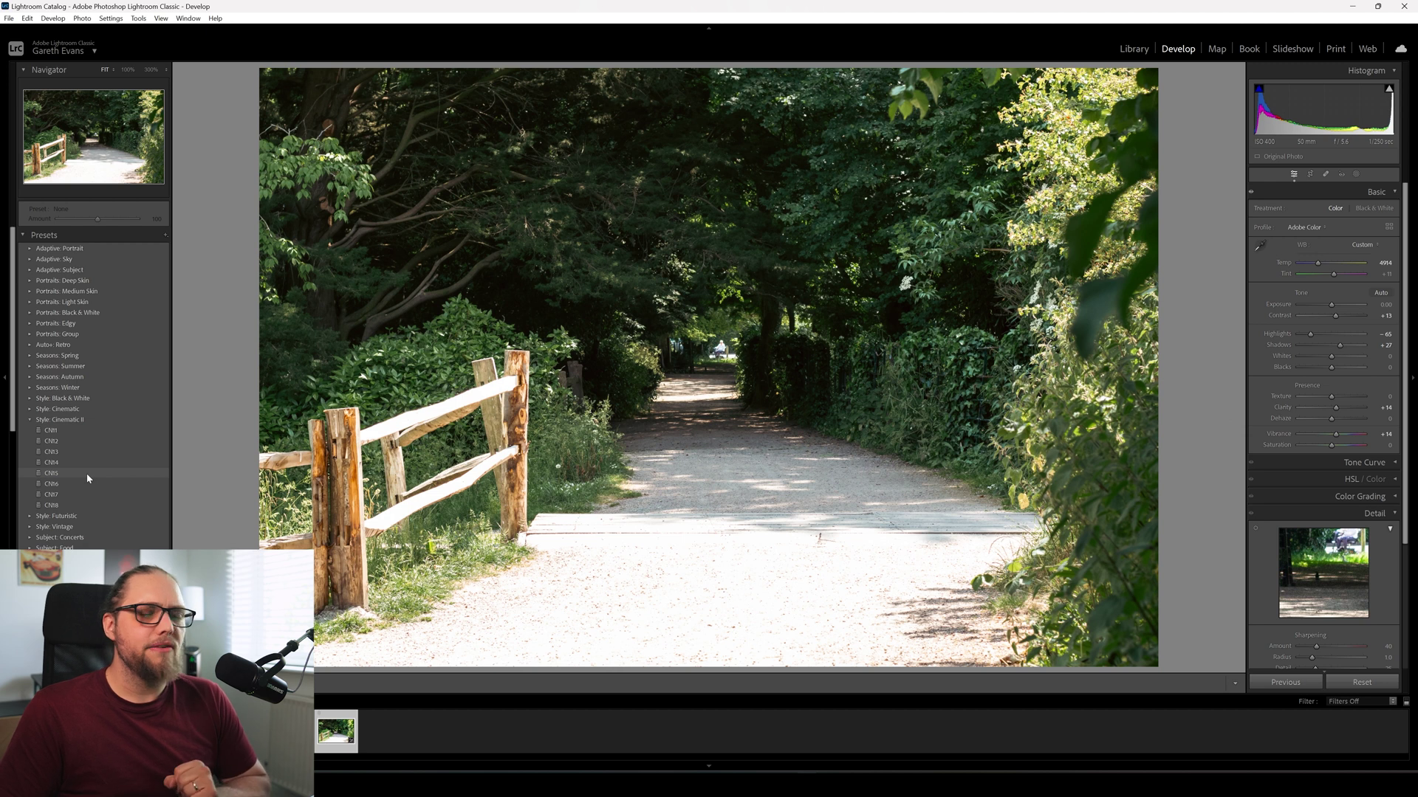
Apply the Cinematic II CN5 preset to the path photo and bring up the masking options.
{"action": "left_click", "coordinate": [86, 472]}
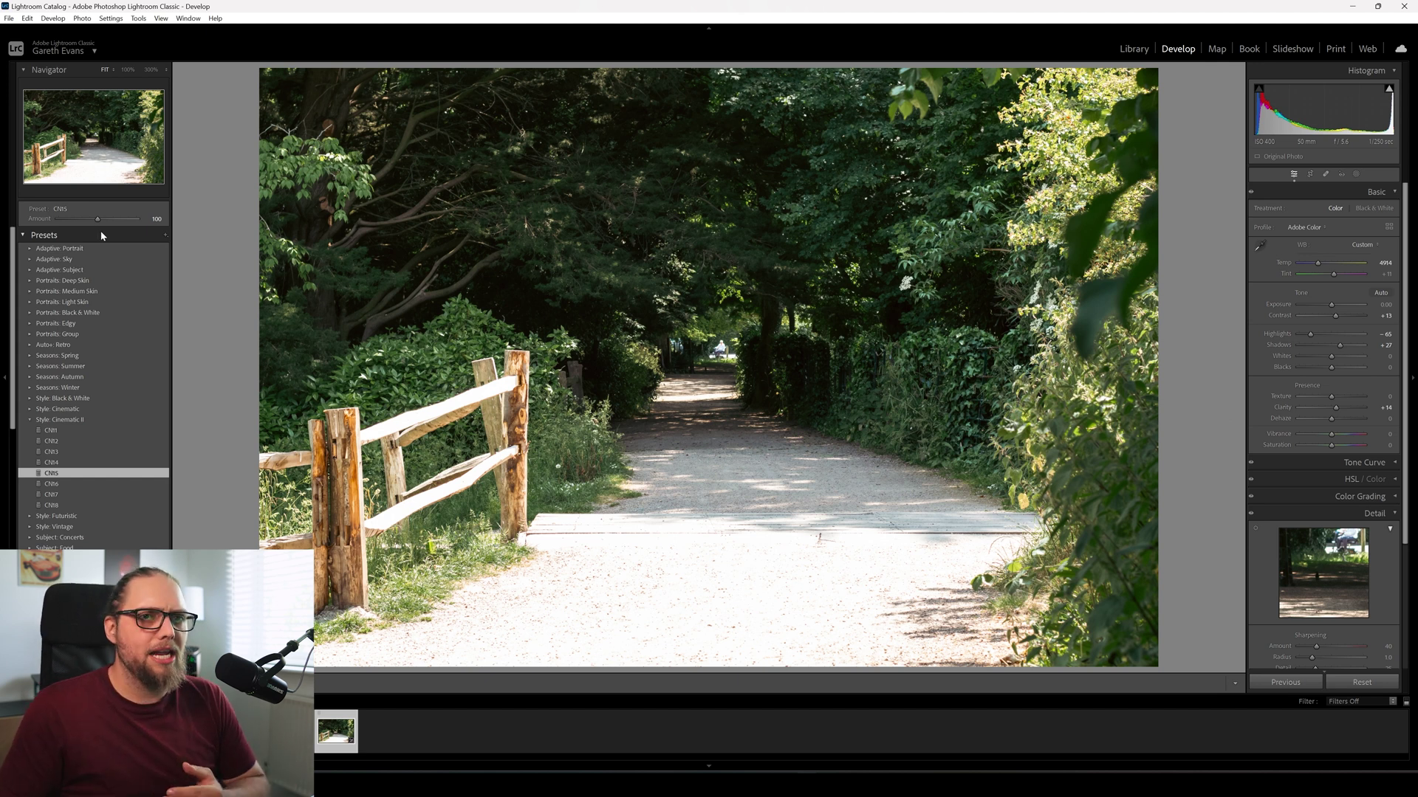
{"action": "left_click", "coordinate": [1358, 175]}
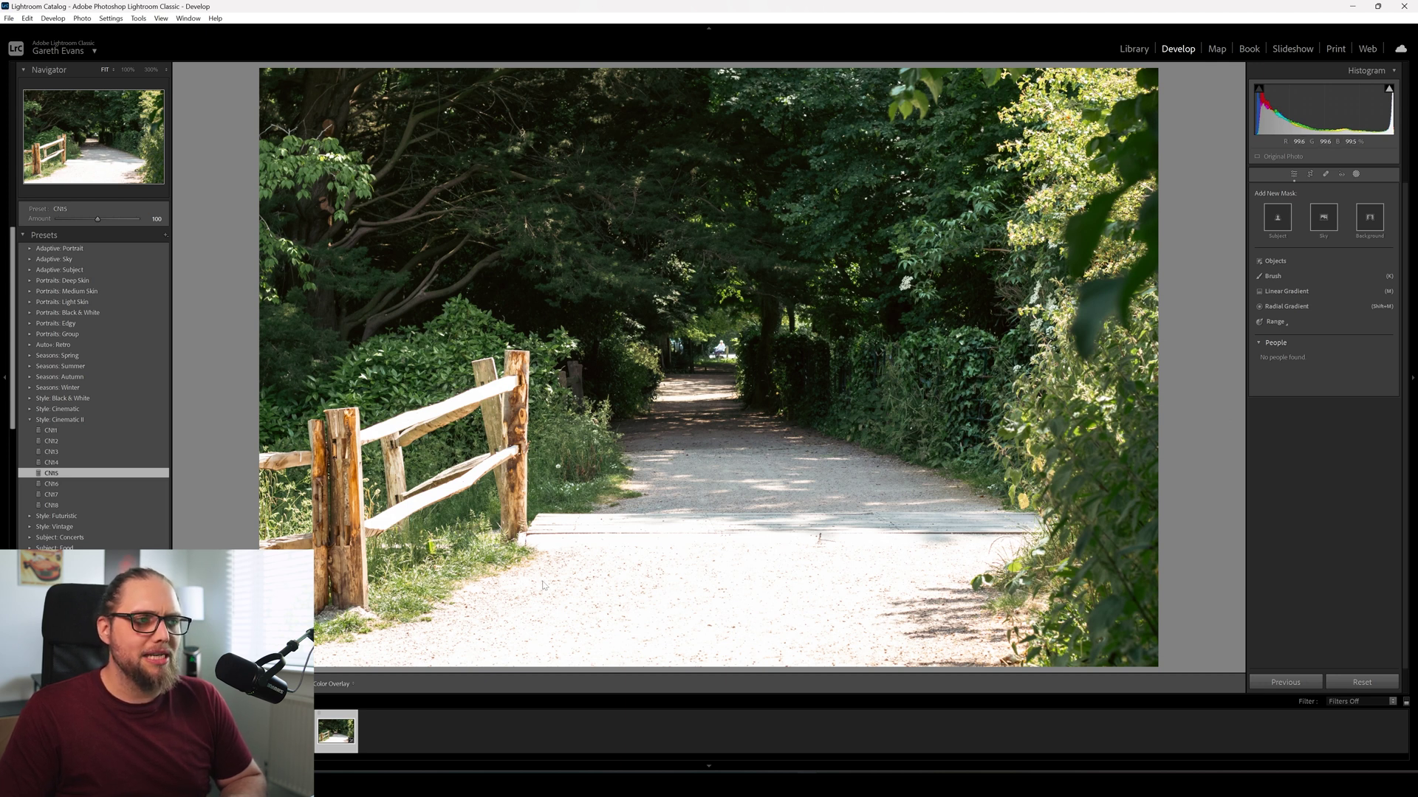
Add a linear gradient rising from the bottom that pulls exposure well down on the gravel foreground.
{"action": "left_click", "coordinate": [1301, 292]}
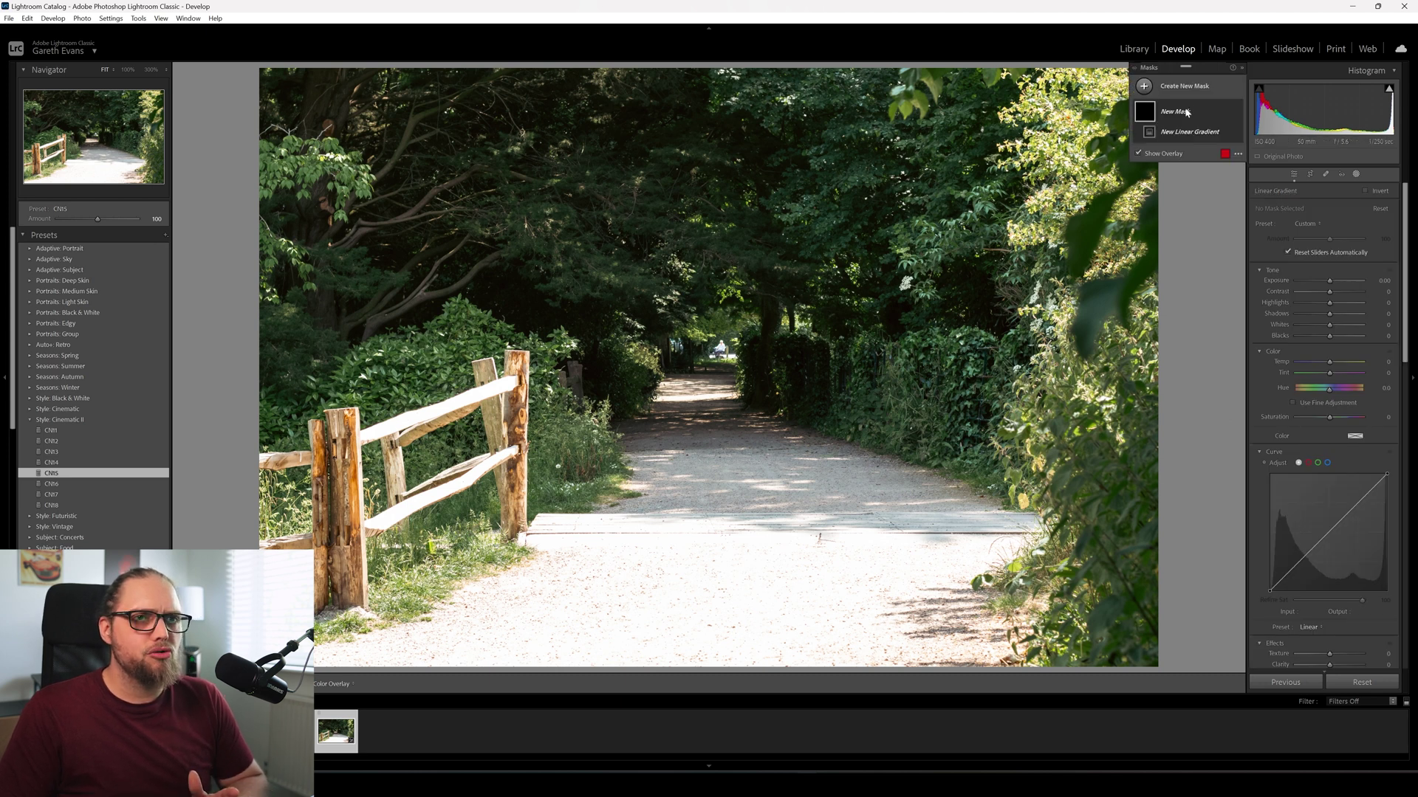
{"action": "left_click_drag", "start_coordinate": [722, 649], "coordinate": [719, 385]}
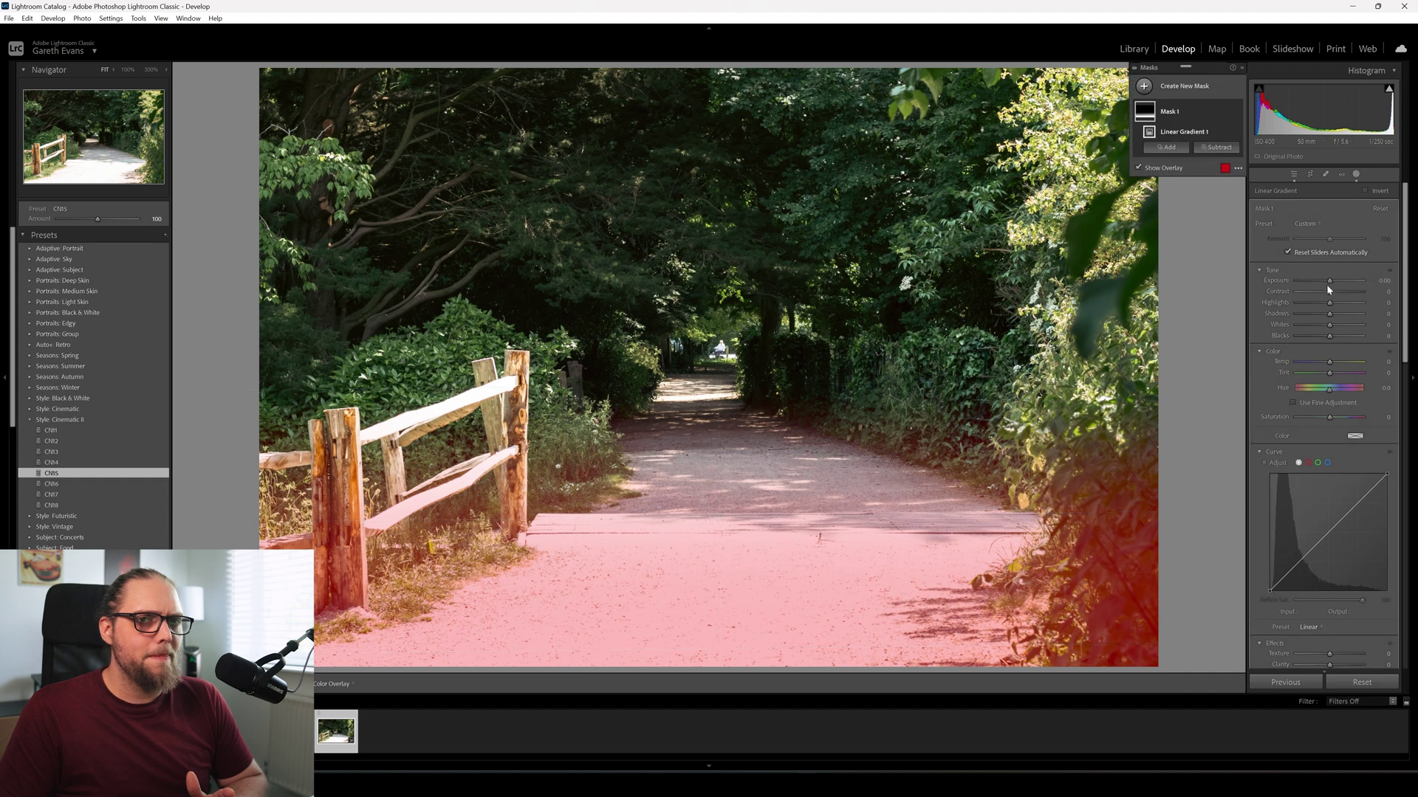
{"action": "mouse_move", "coordinate": [1329, 281]}
{"action": "left_mouse_down"}
{"action": "mouse_move", "coordinate": [1308, 283]}
{"action": "mouse_move", "coordinate": [1312, 303]}
{"action": "mouse_move", "coordinate": [1307, 280]}
{"action": "left_mouse_up"}
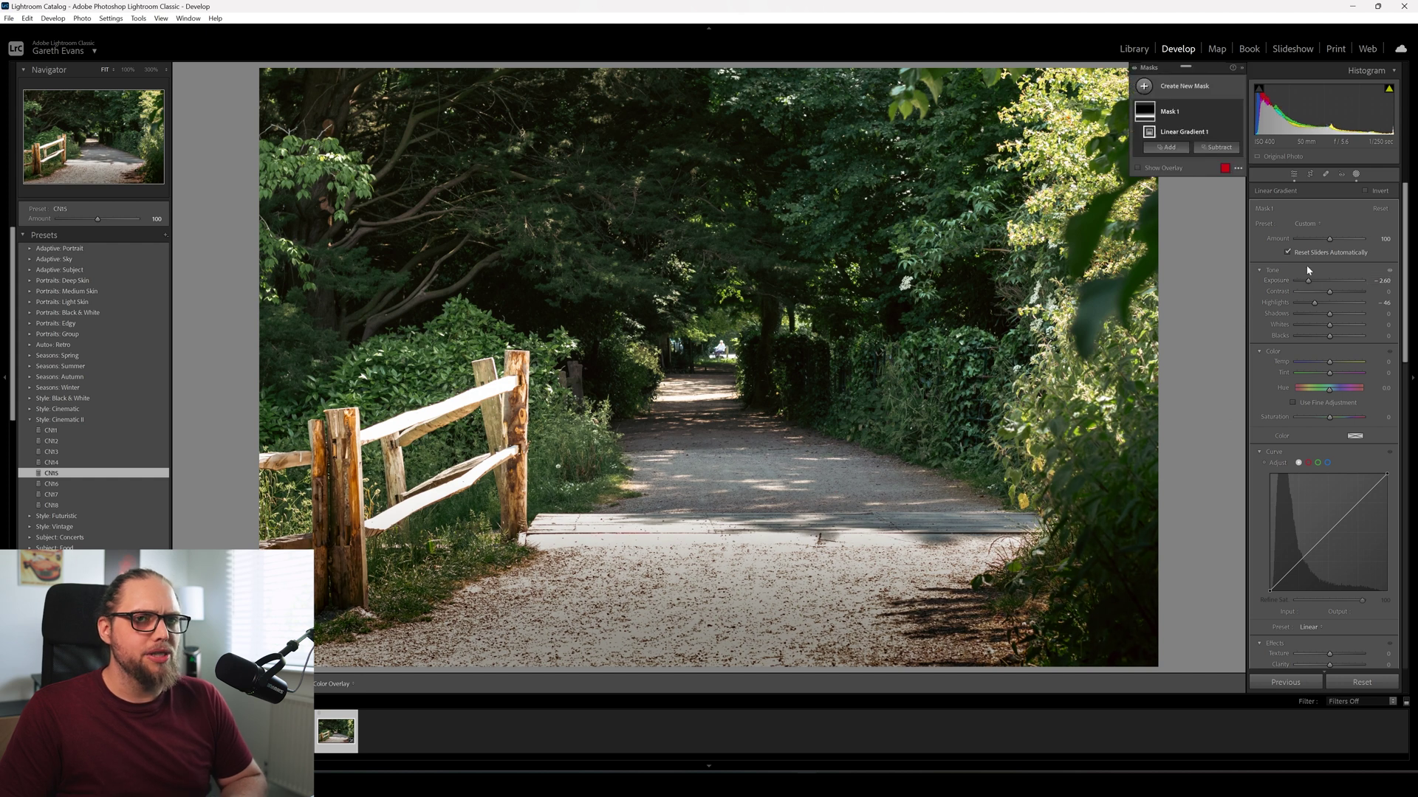
{"action": "left_click", "coordinate": [1205, 103]}
Draw a wide radial gradient around the path's far end, inverted, feathered to 72, with lowered Exposure.
{"action": "left_click", "coordinate": [1210, 218]}
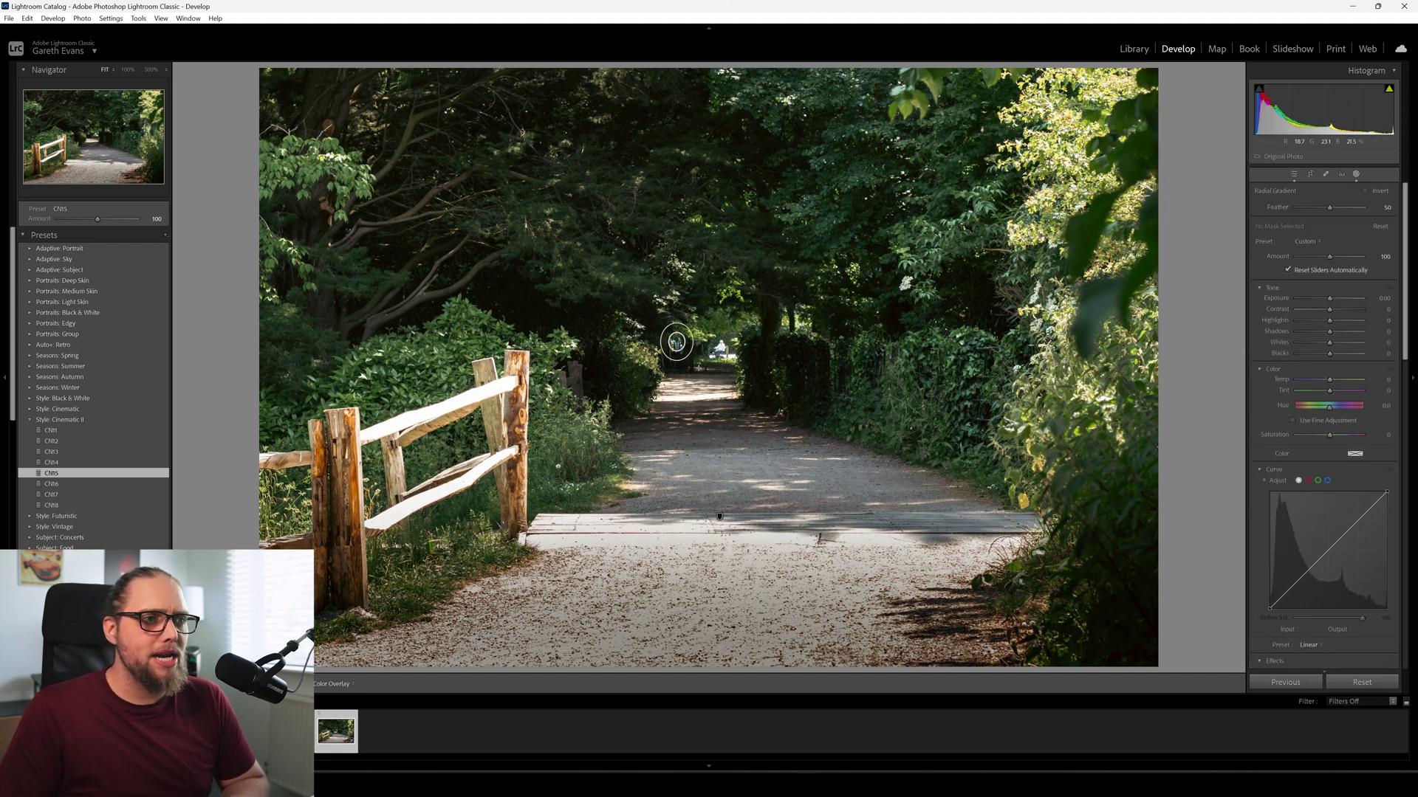
{"action": "left_click_drag", "start_coordinate": [677, 342], "coordinate": [805, 405]}
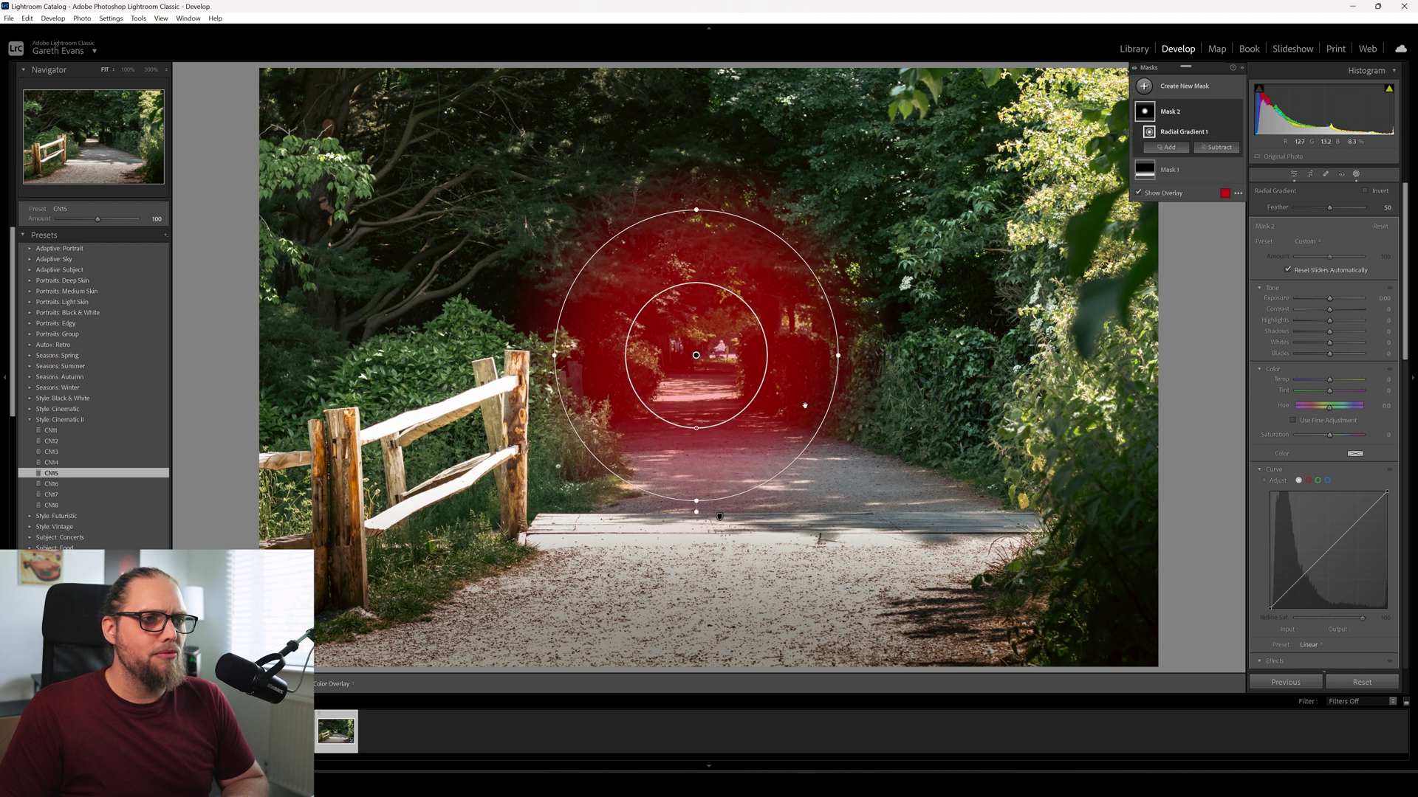
{"action": "left_click_drag", "start_coordinate": [840, 355], "coordinate": [880, 355]}
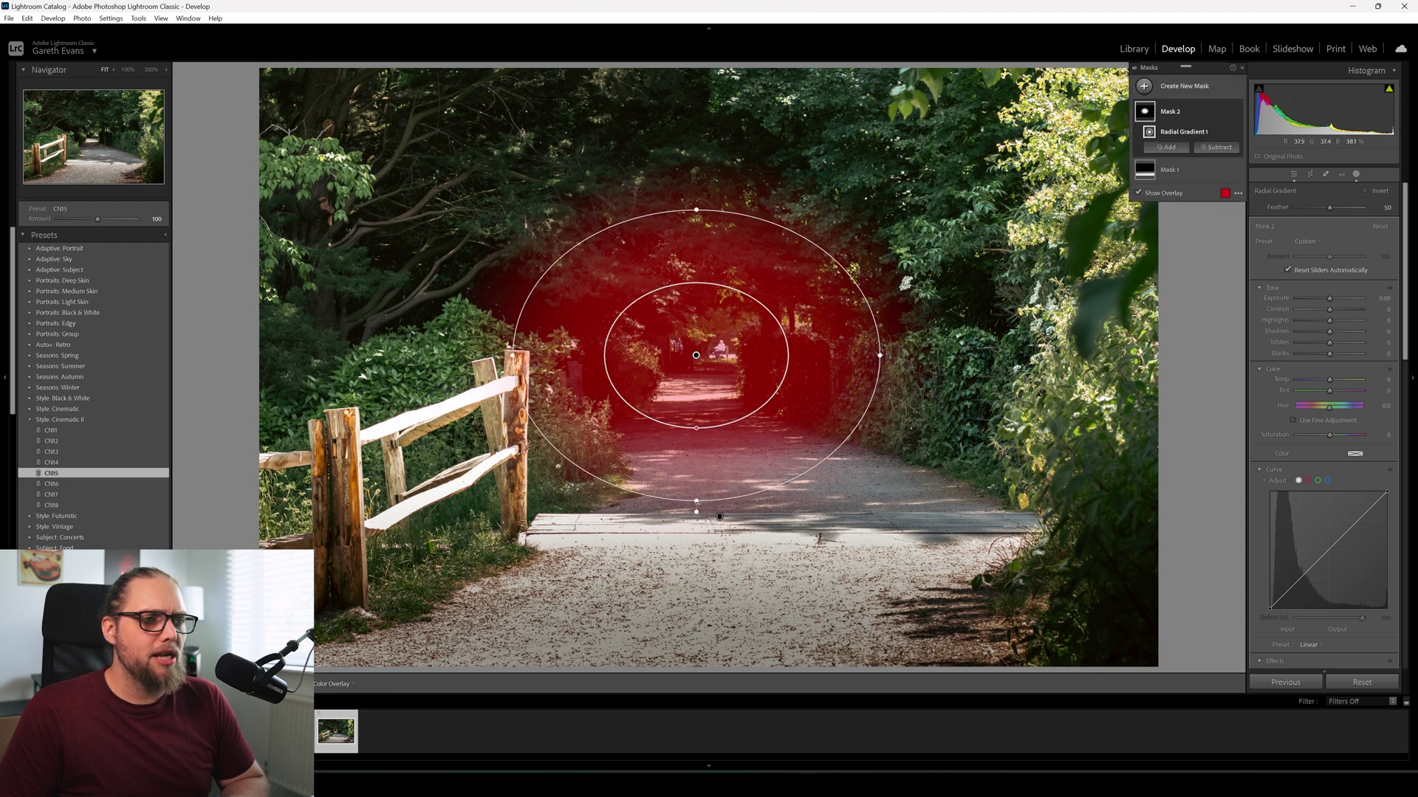
{"action": "left_click_drag", "start_coordinate": [720, 516], "coordinate": [715, 514]}
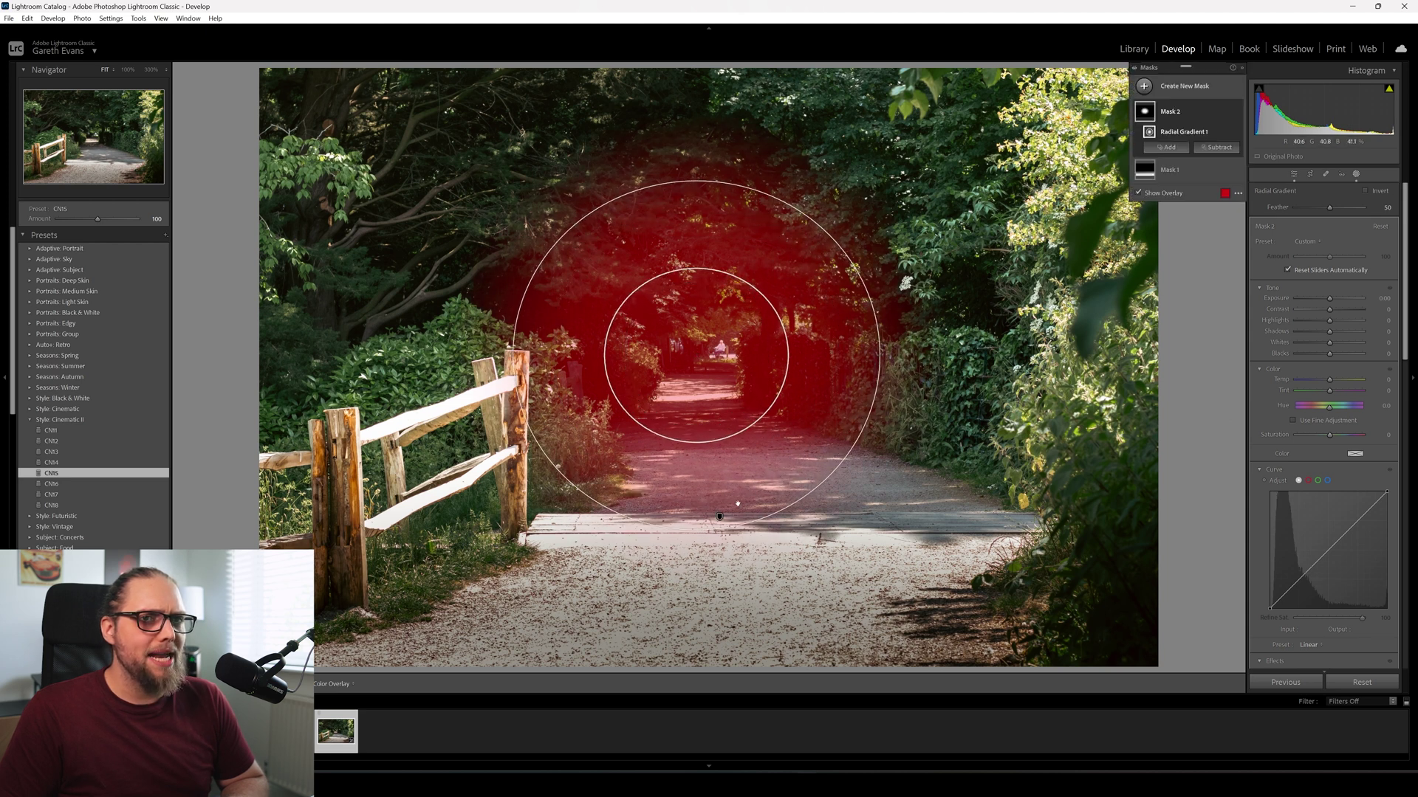
{"action": "left_click", "coordinate": [1387, 195]}
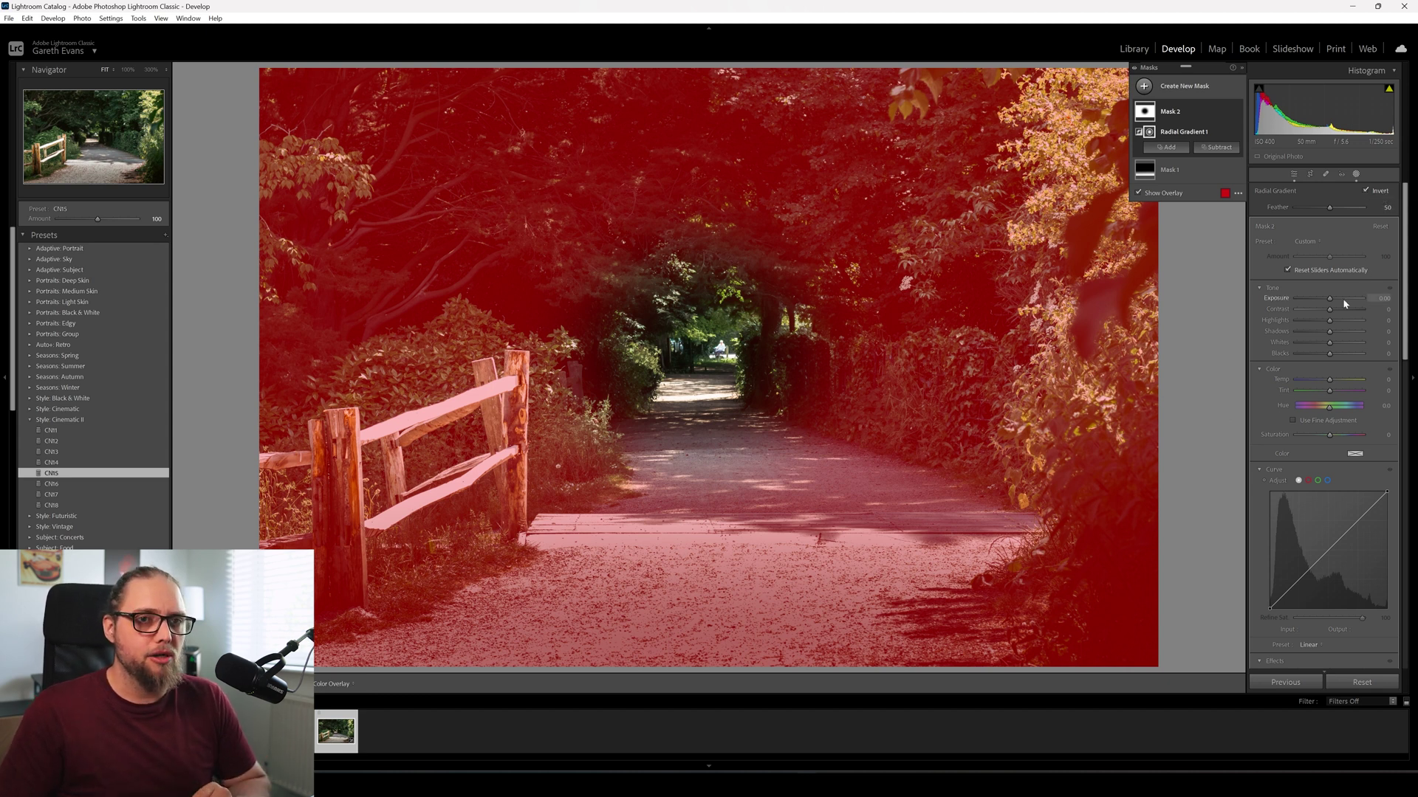
{"action": "left_click_drag", "start_coordinate": [1329, 208], "coordinate": [1345, 207]}
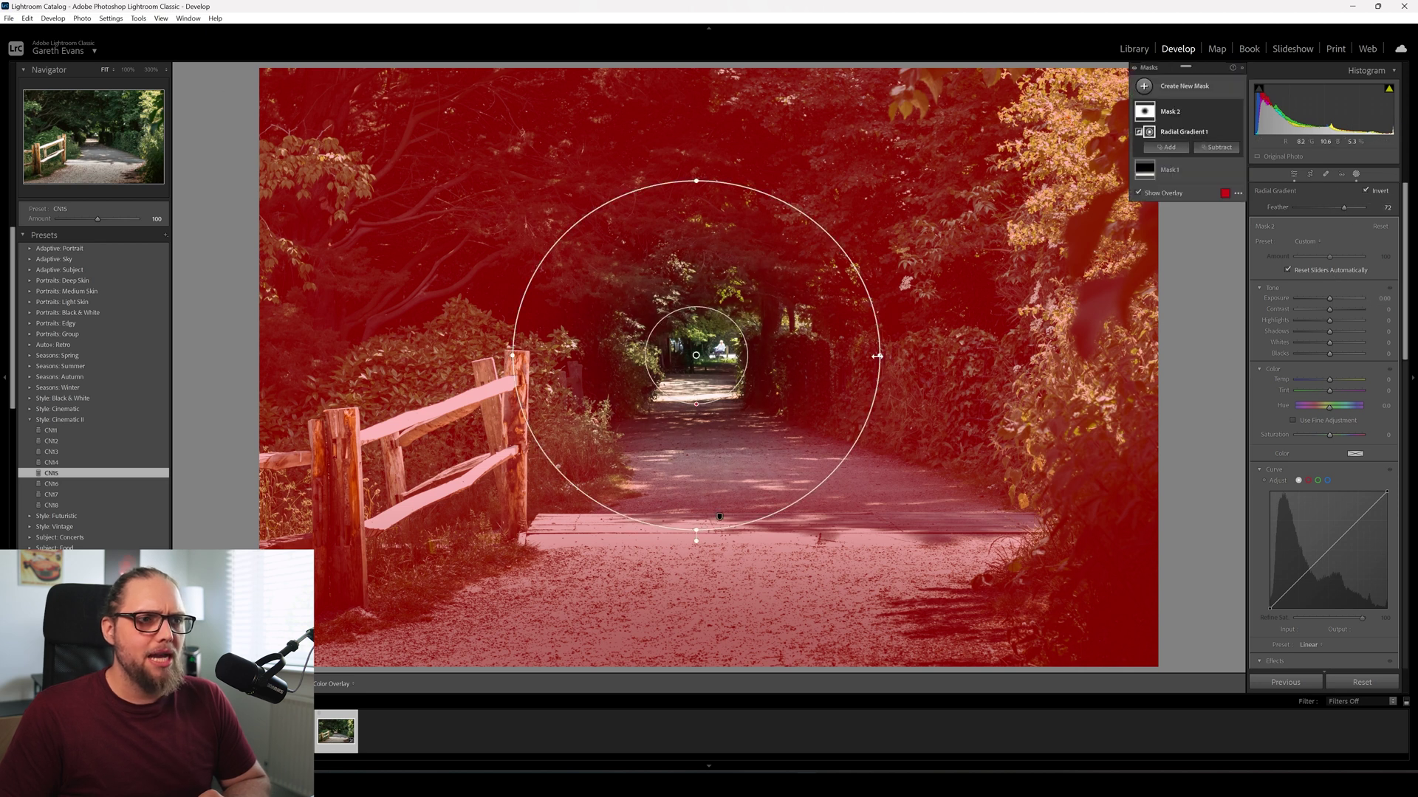
{"action": "left_click_drag", "start_coordinate": [879, 355], "coordinate": [968, 355]}
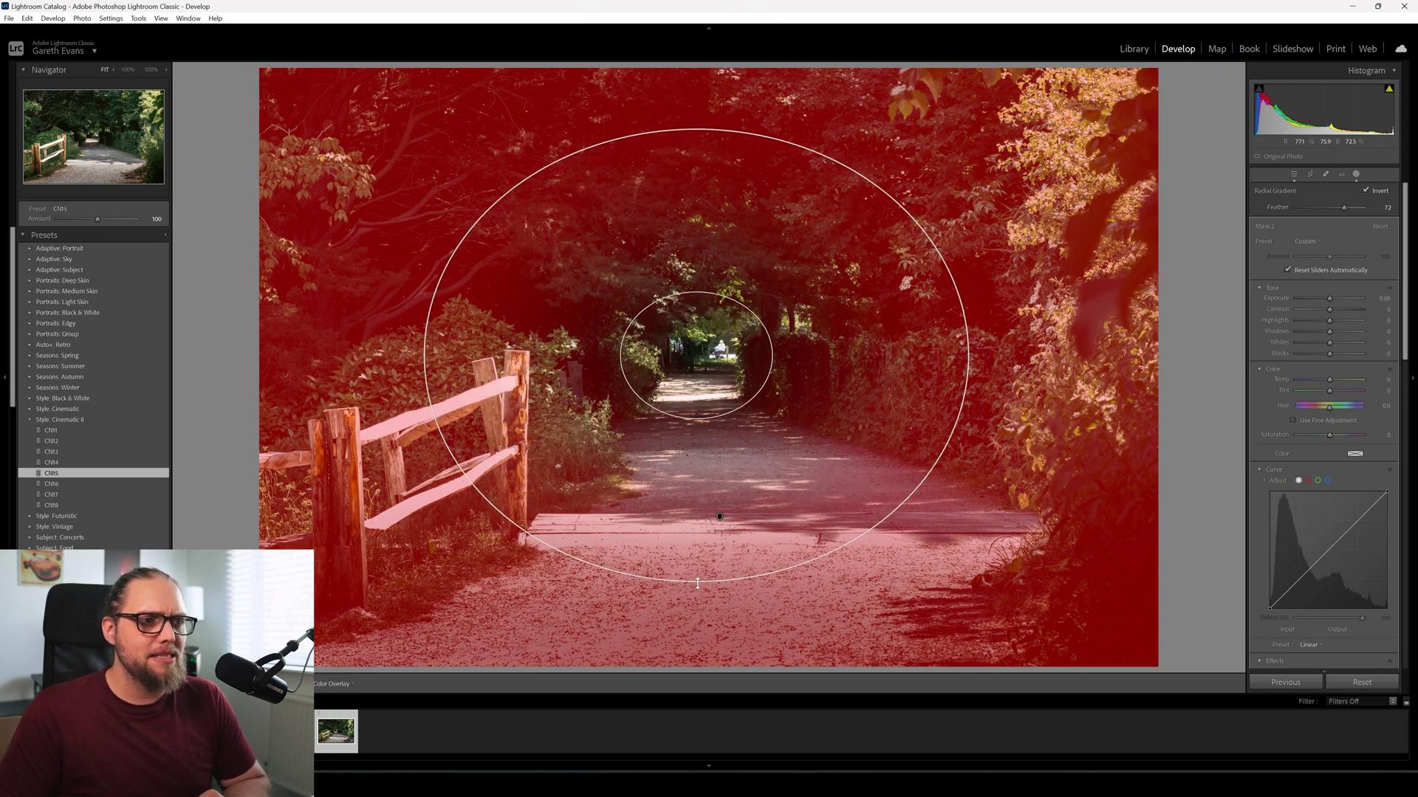
{"action": "left_click_drag", "start_coordinate": [1329, 299], "coordinate": [1323, 300]}
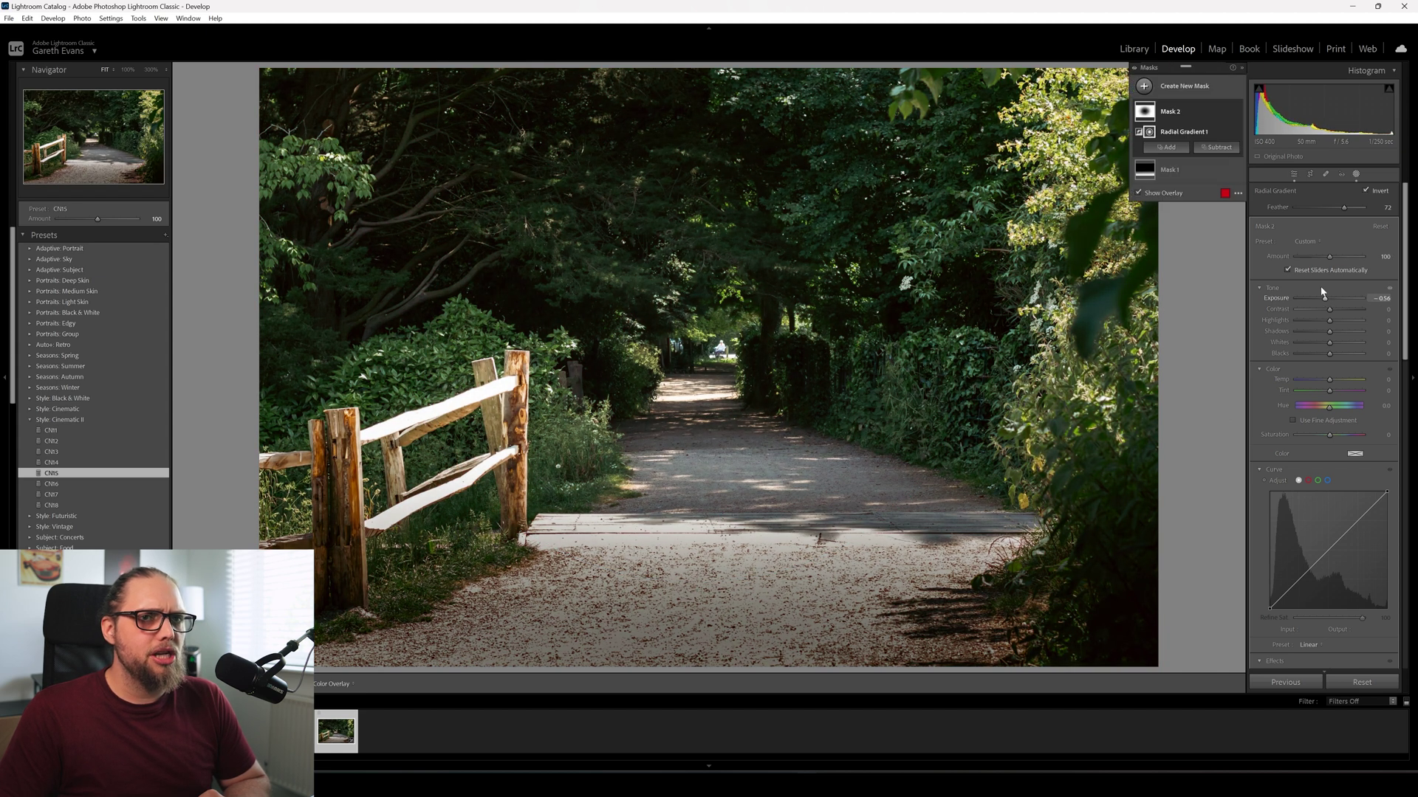
Add a radial gradient at the path's centre with Exposure 0.70, Dehaze -11 and warmth 12.
{"action": "left_click", "coordinate": [1186, 87]}
{"action": "left_click", "coordinate": [1217, 221]}
{"action": "left_click_drag", "start_coordinate": [676, 344], "coordinate": [788, 429]}
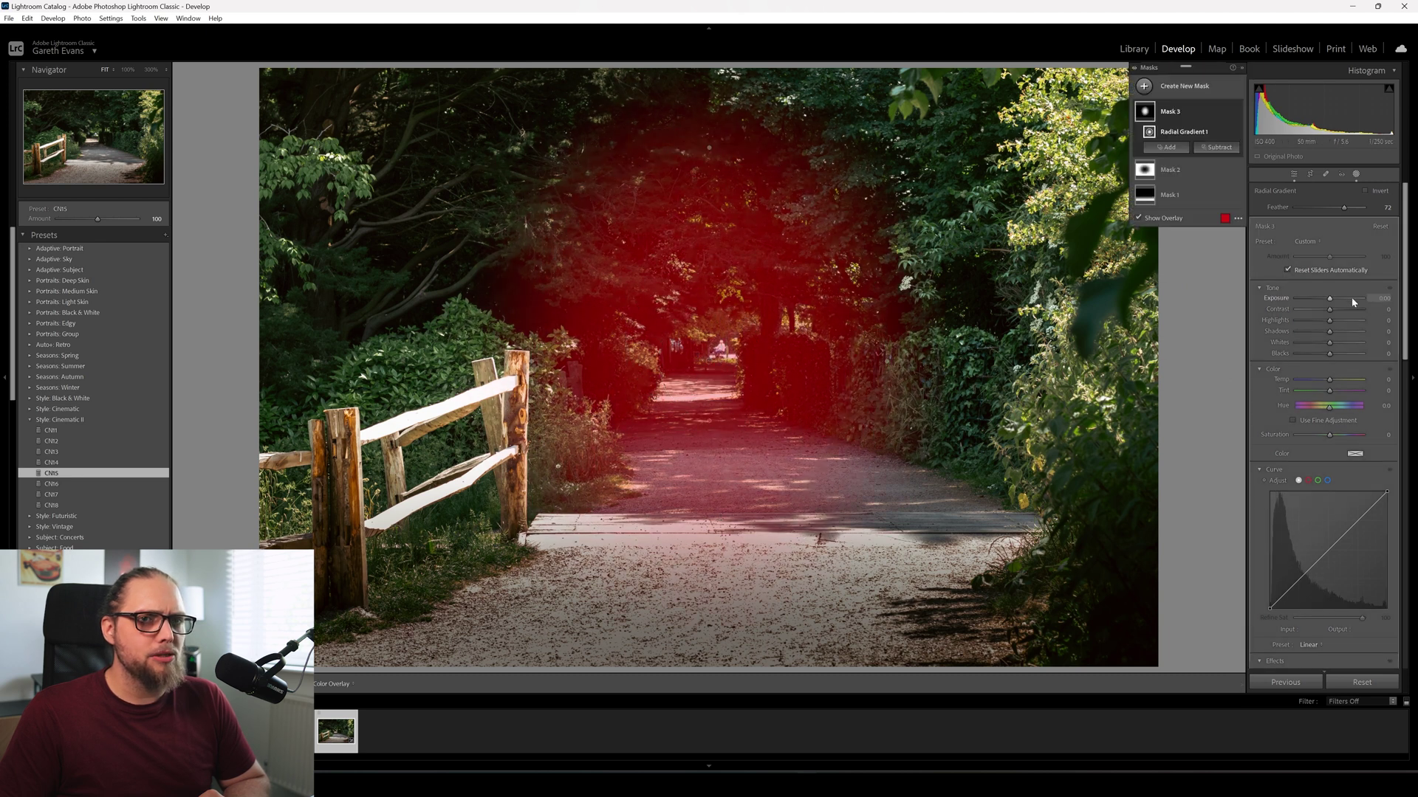
{"action": "left_click_drag", "start_coordinate": [1332, 299], "coordinate": [1338, 299]}
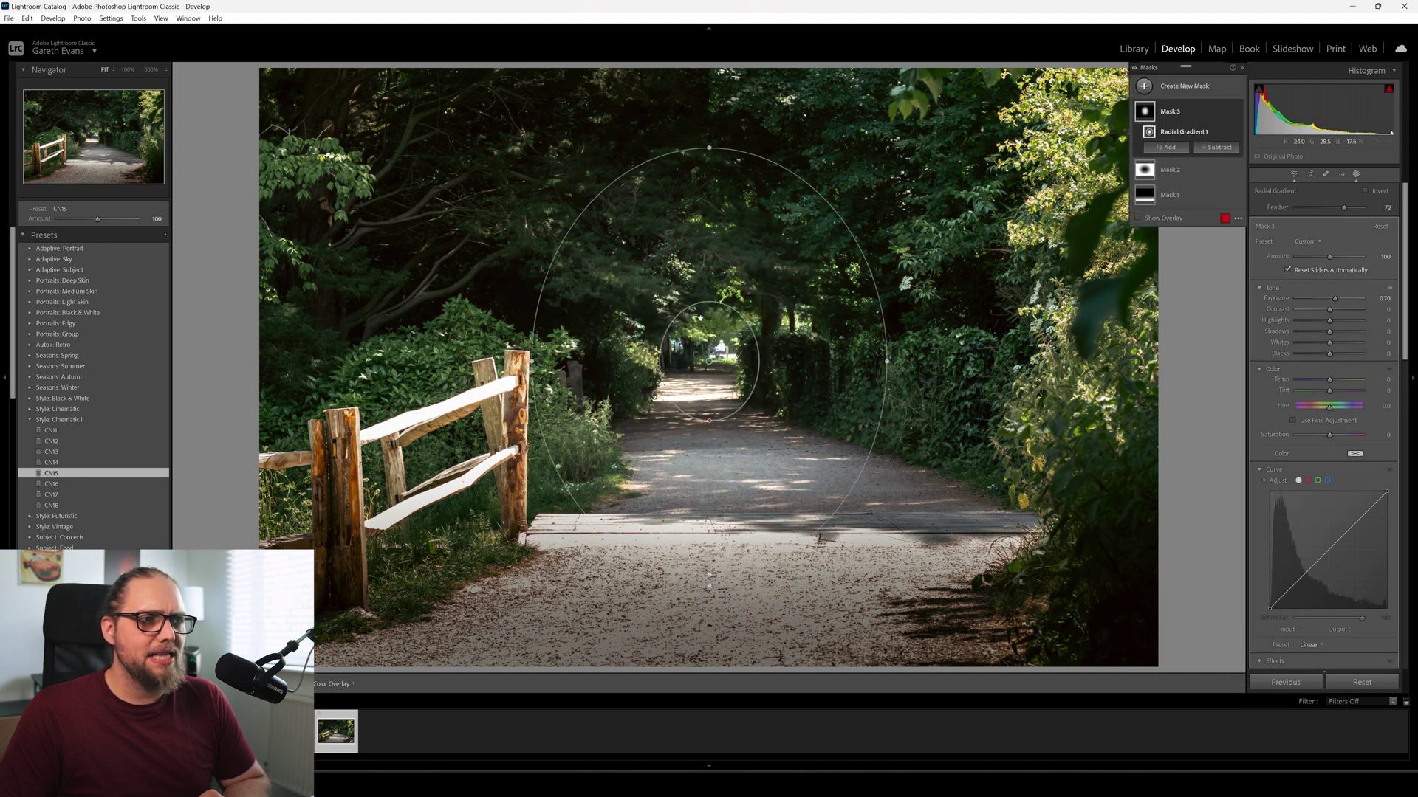
{"action": "scroll", "coordinate": [1261, 497], "scroll_direction": "down", "scroll_amount": 3}
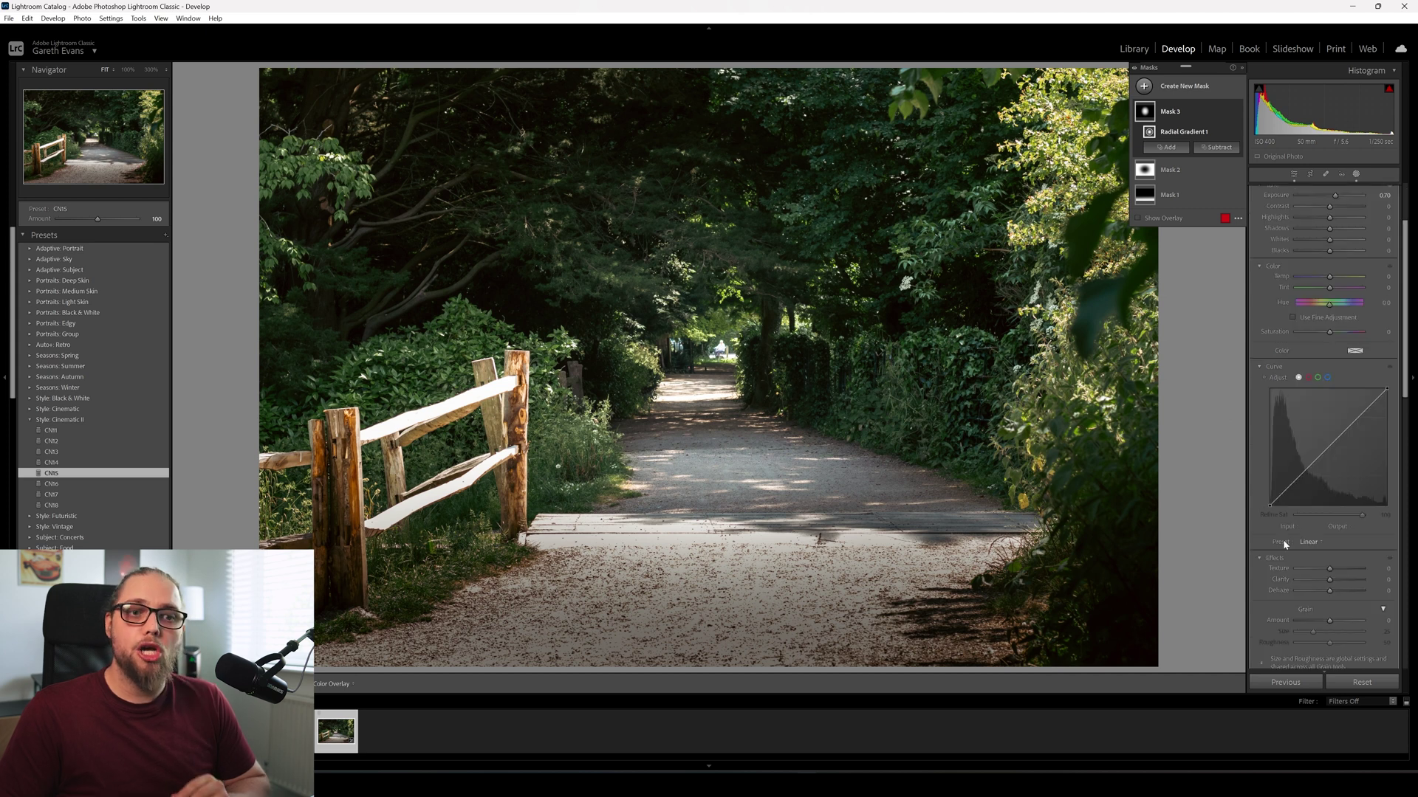
{"action": "left_click_drag", "start_coordinate": [1329, 592], "coordinate": [1326, 592]}
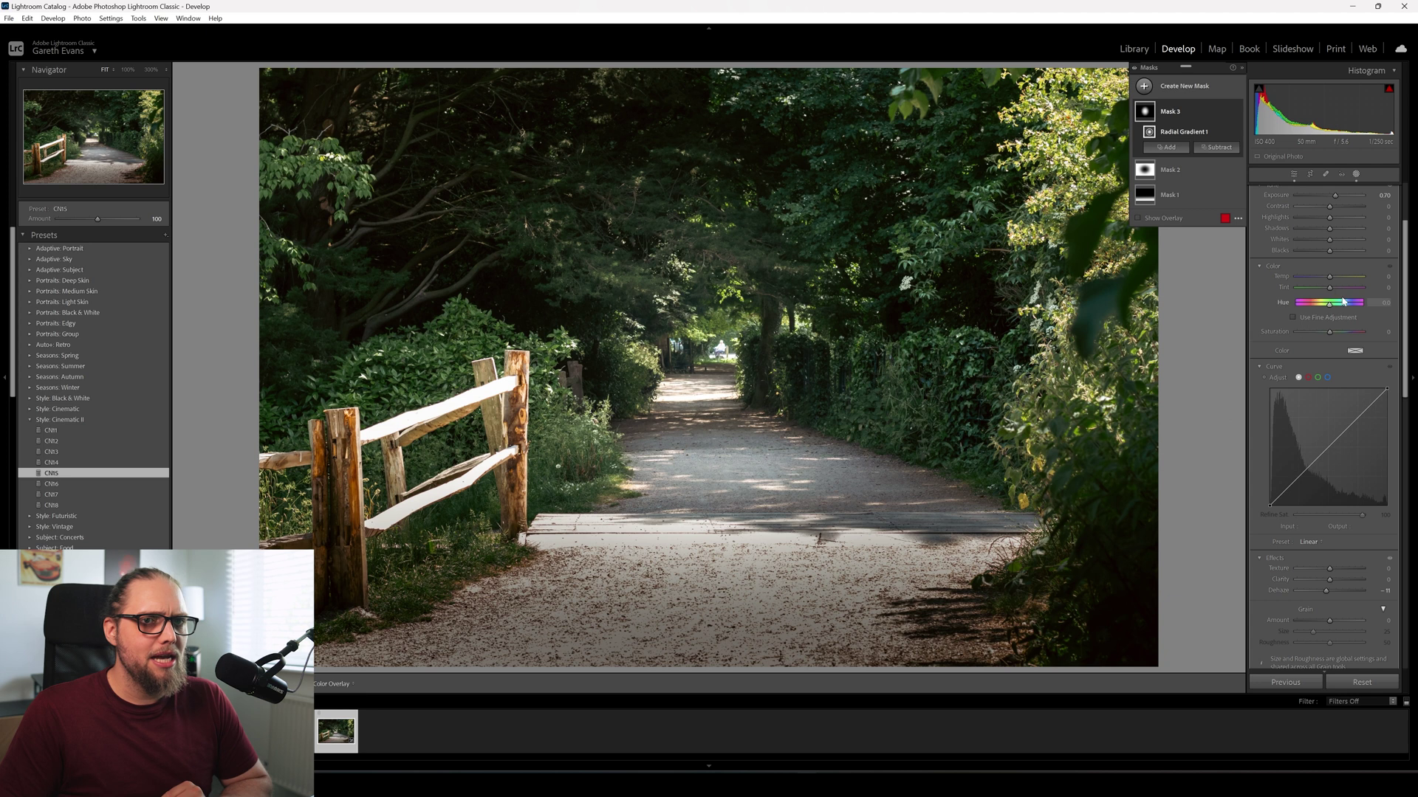
{"action": "left_click_drag", "start_coordinate": [1329, 278], "coordinate": [1330, 277]}
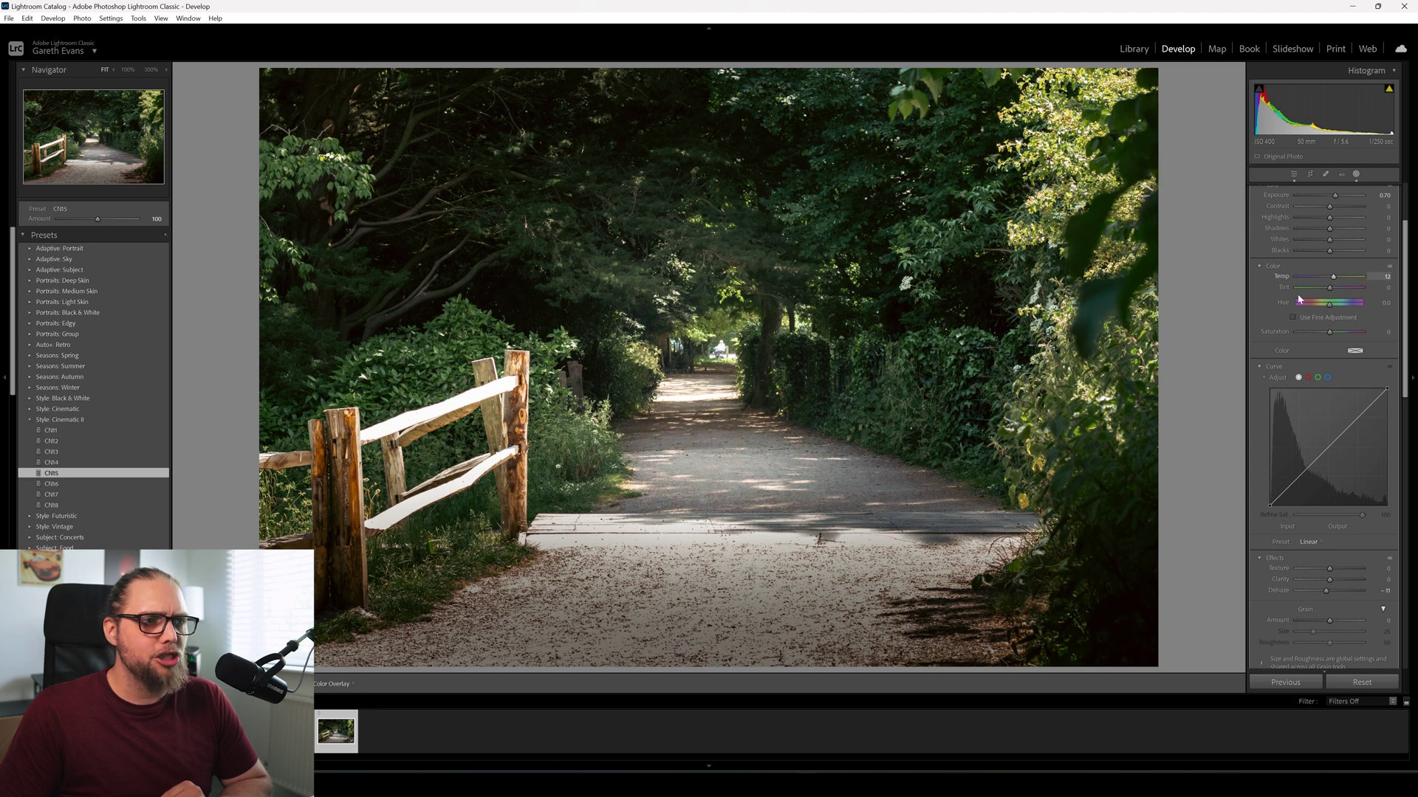
{"action": "scroll", "coordinate": [1270, 406], "scroll_direction": "up", "scroll_amount": 2}
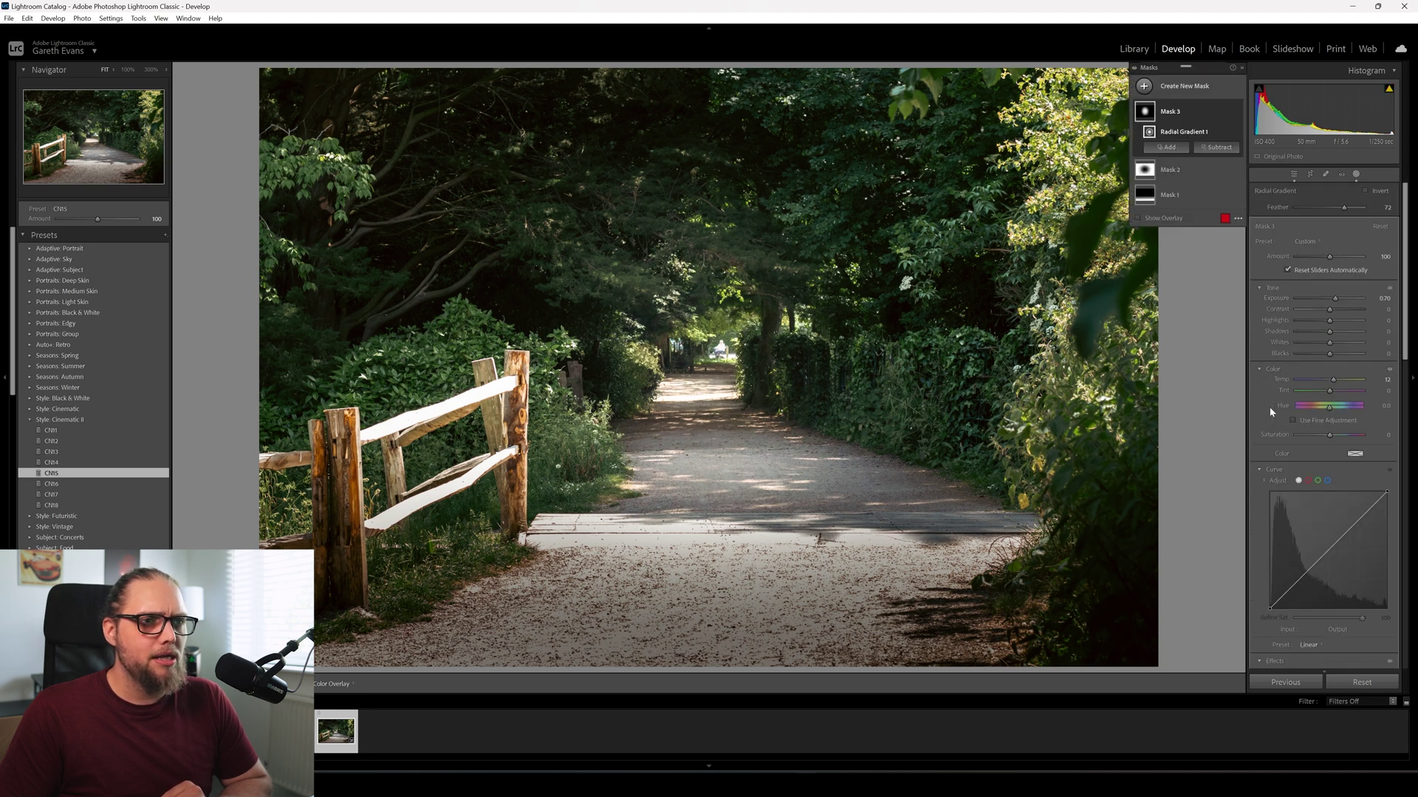
{"action": "left_click", "coordinate": [1294, 175]}
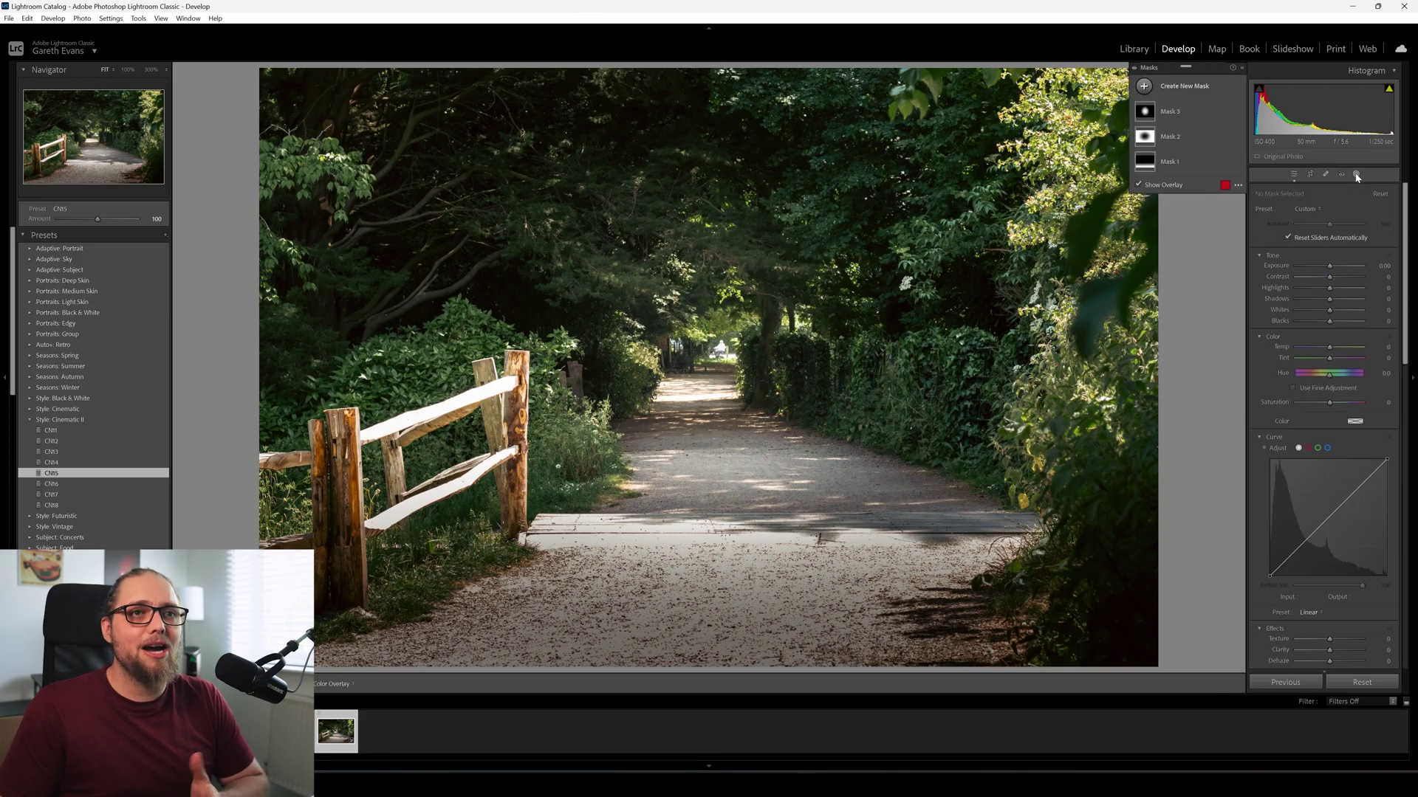
Add a diagonal linear gradient from the top-right corner with Exposure 0.43 and Dehaze -7.
{"action": "left_click", "coordinate": [1185, 86]}
{"action": "left_click", "coordinate": [1200, 210]}
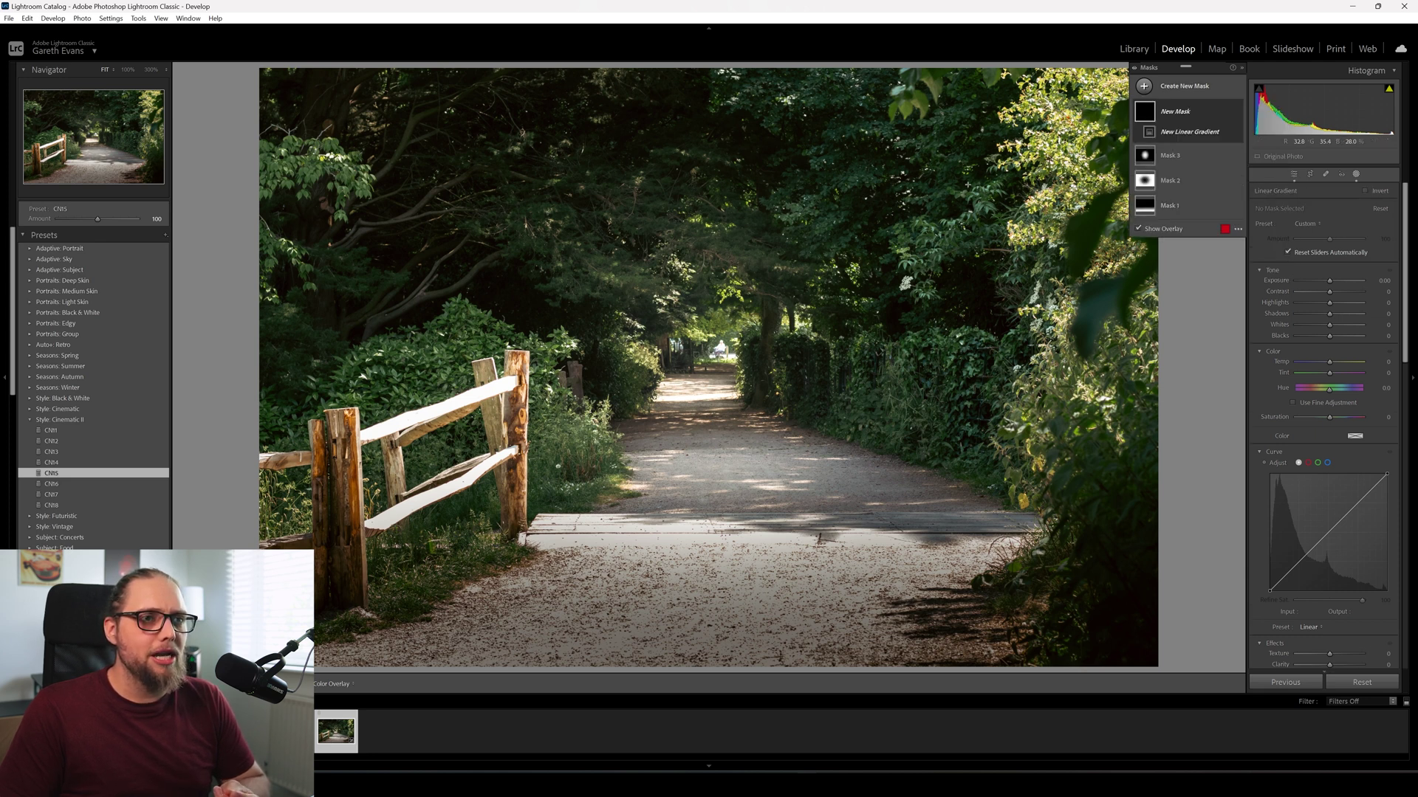
{"action": "left_click_drag", "start_coordinate": [944, 184], "coordinate": [397, 612]}
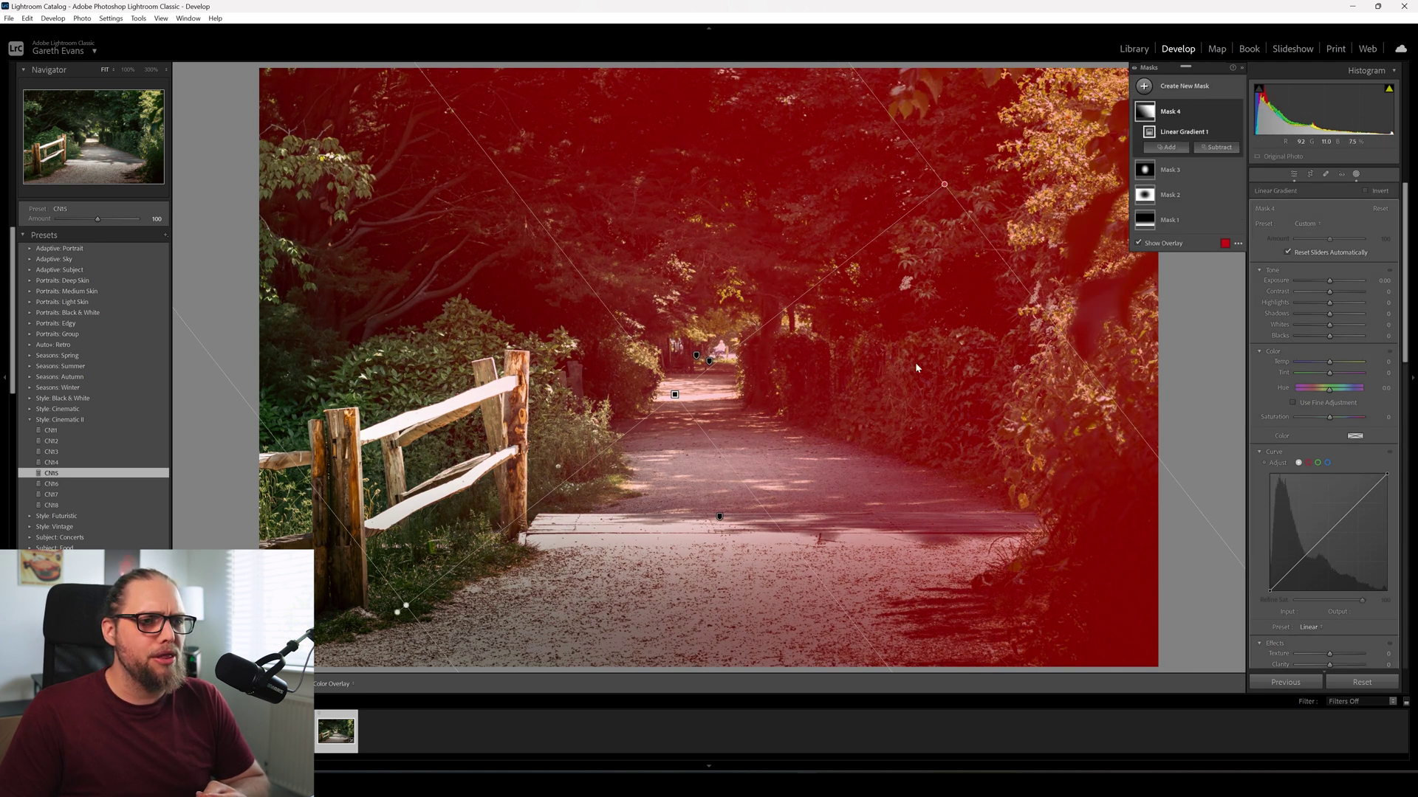
{"action": "left_click_drag", "start_coordinate": [1332, 280], "coordinate": [1335, 282]}
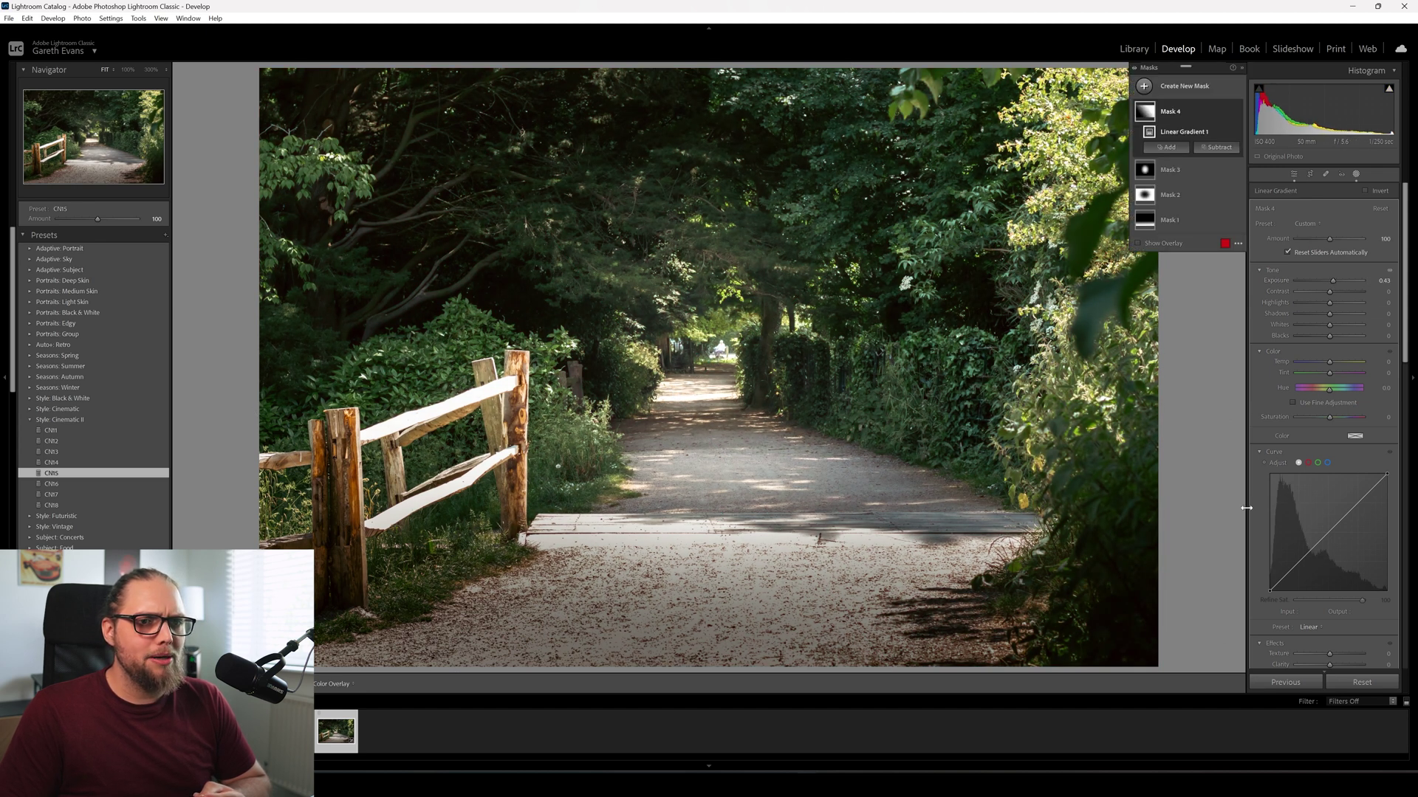
{"action": "scroll", "coordinate": [1253, 516], "scroll_direction": "down", "scroll_amount": 3}
{"action": "left_click_drag", "start_coordinate": [1330, 577], "coordinate": [1327, 577]}
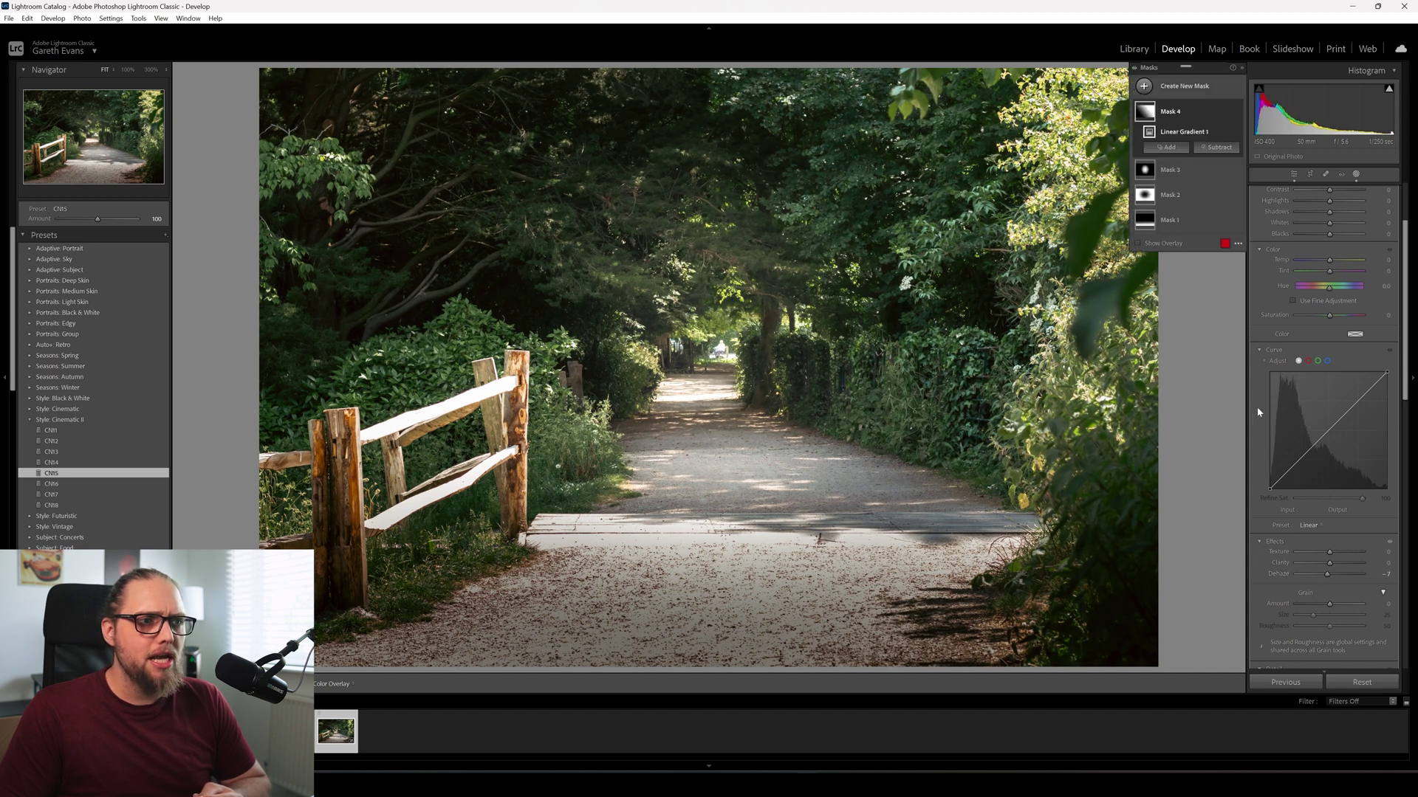
{"action": "scroll", "coordinate": [1261, 412], "scroll_direction": "up", "scroll_amount": 3}
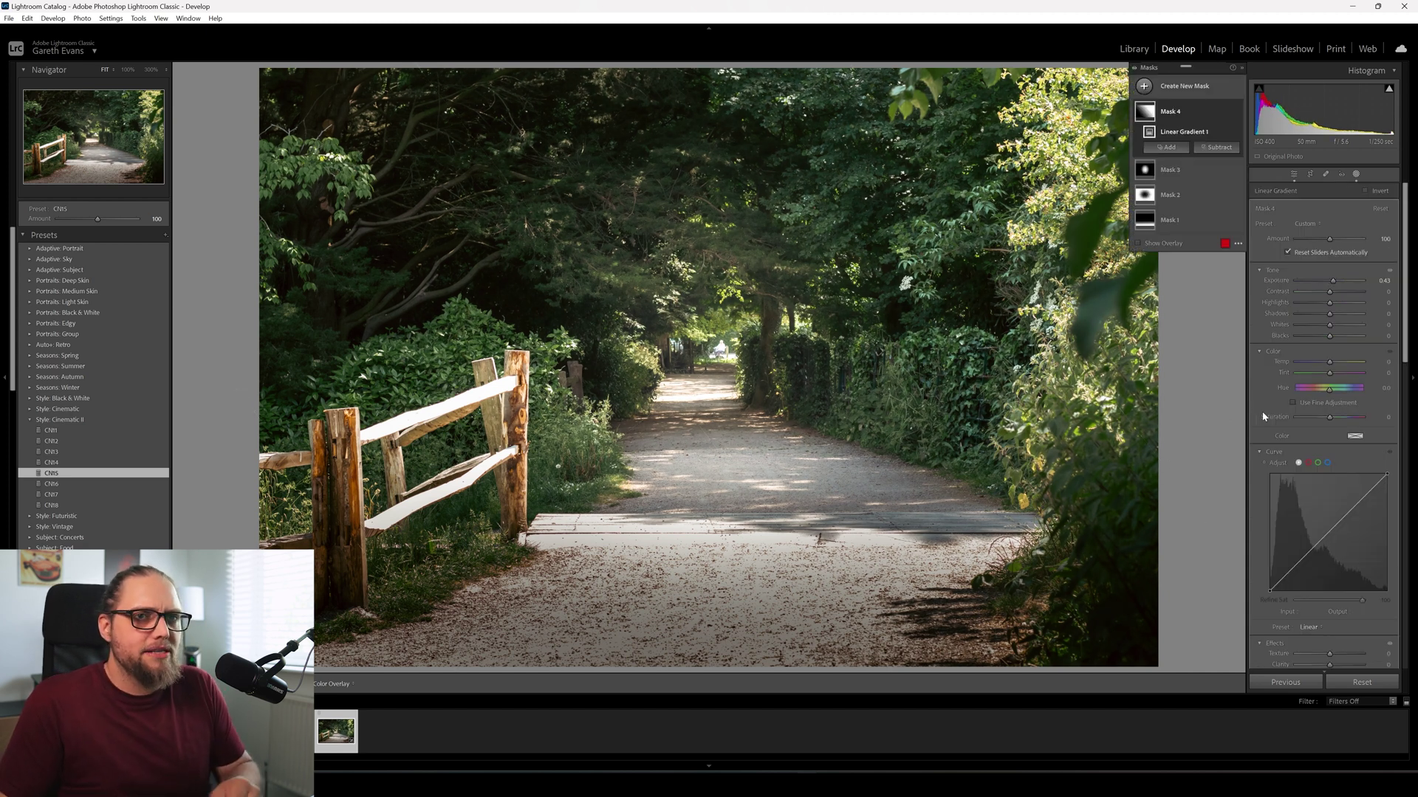
{"action": "left_click", "coordinate": [1293, 176]}
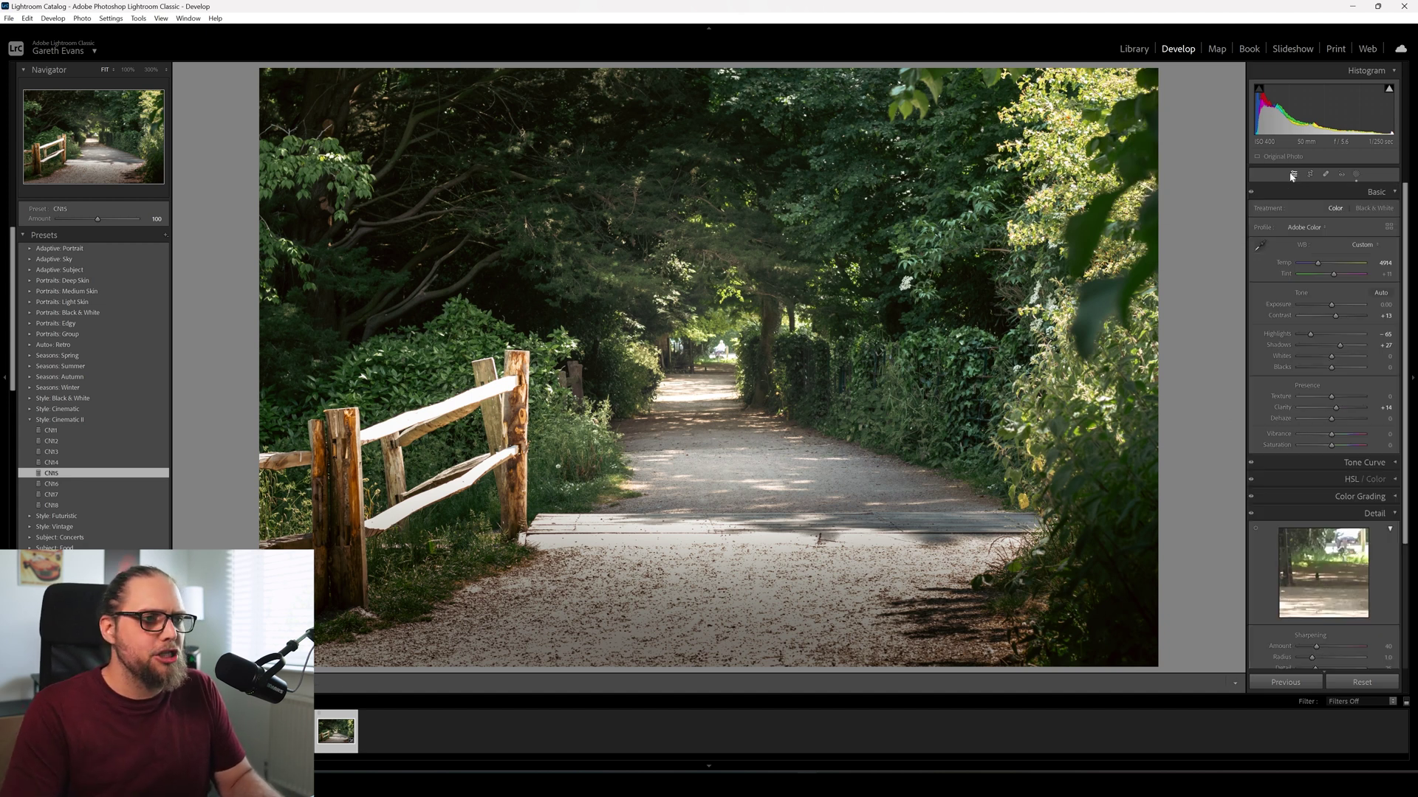
{"action": "key", "text": "backslash"}
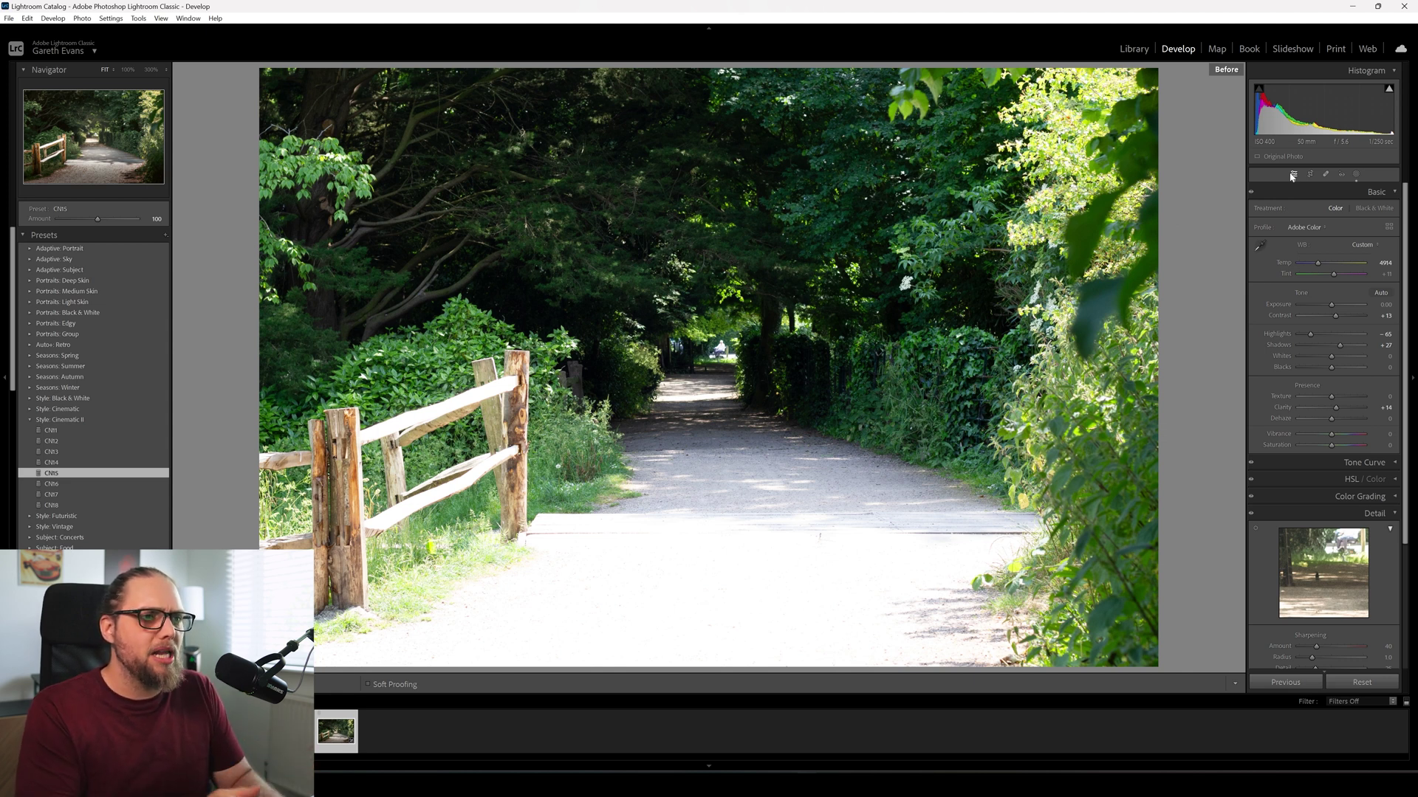
{"action": "key", "text": "backslash"}
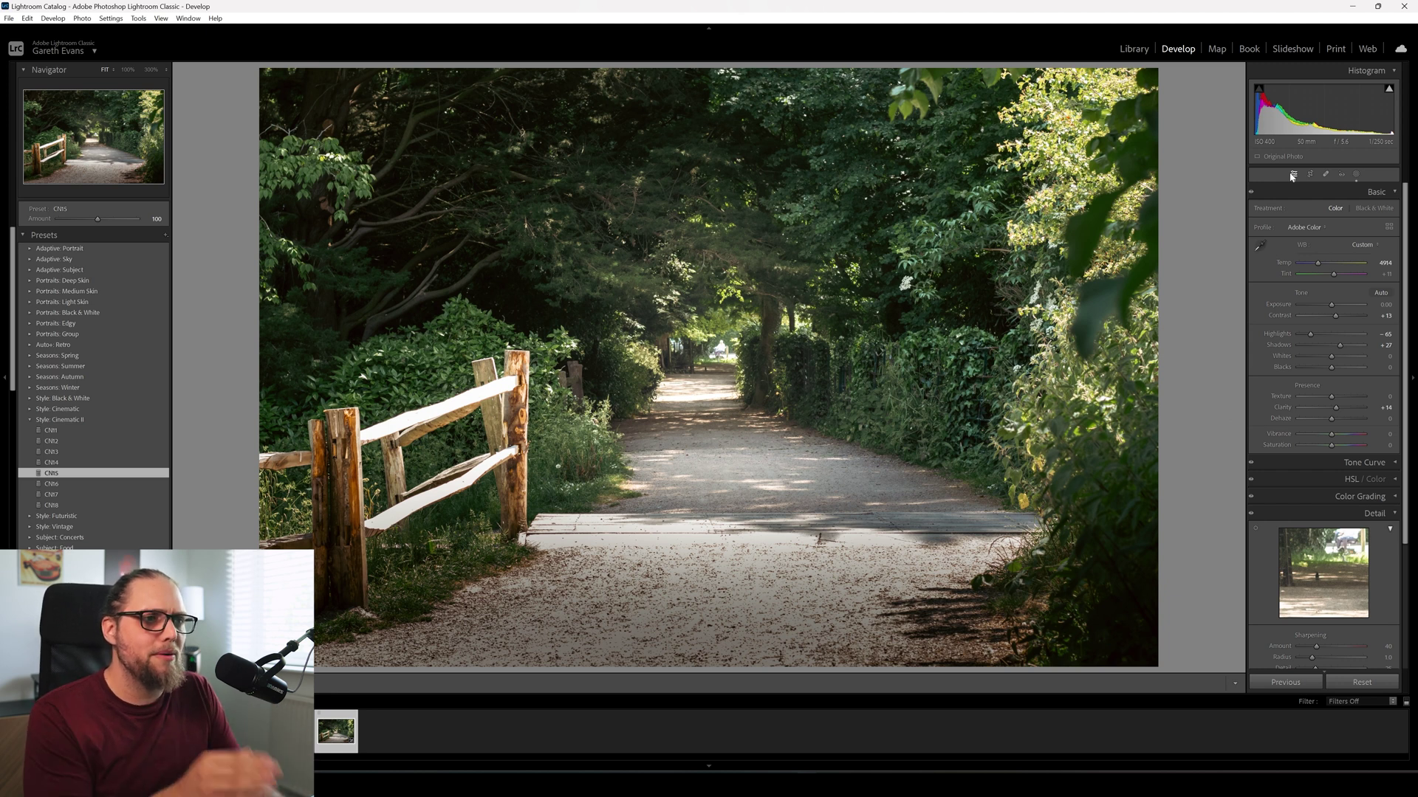
{"action": "key", "text": "backslash"}
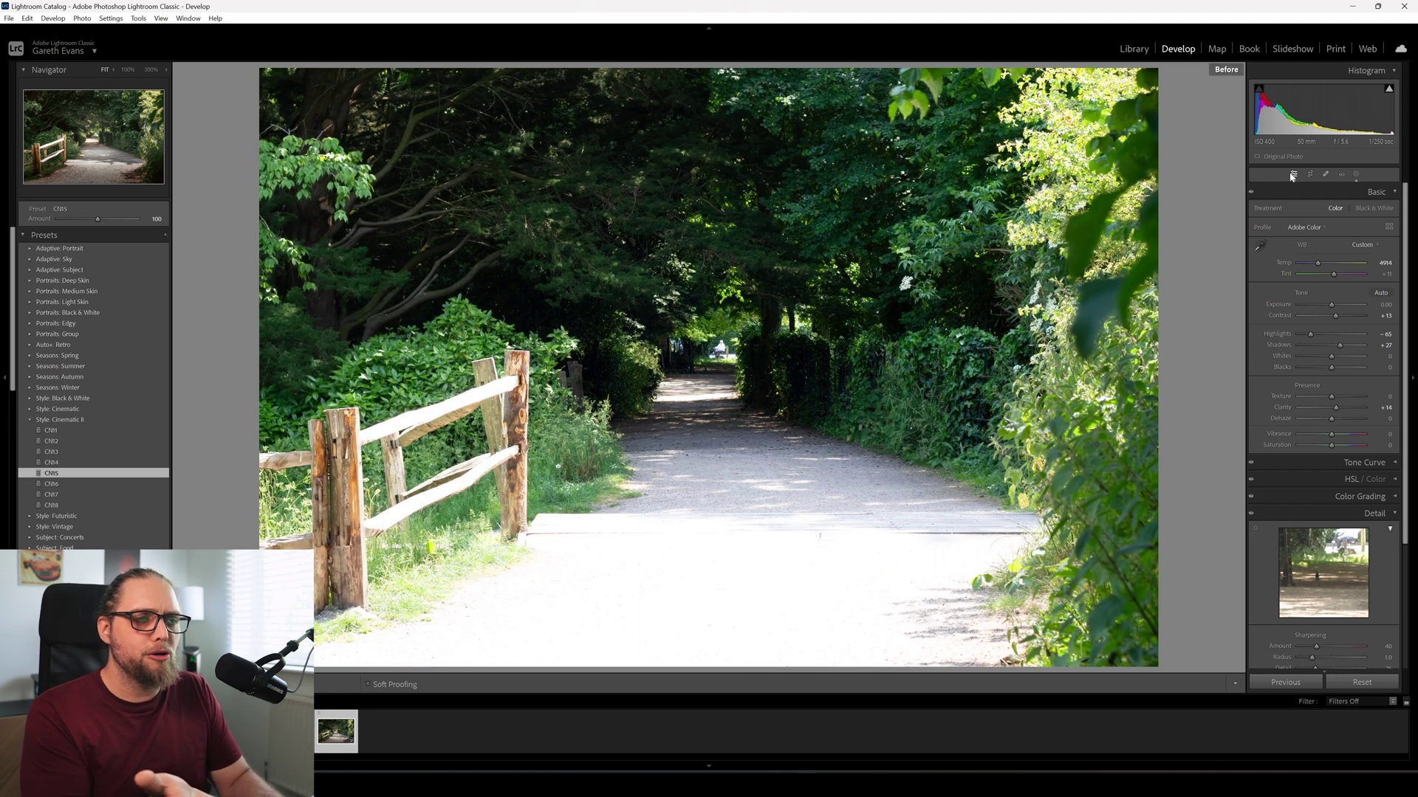
{"action": "key", "text": "backslash"}
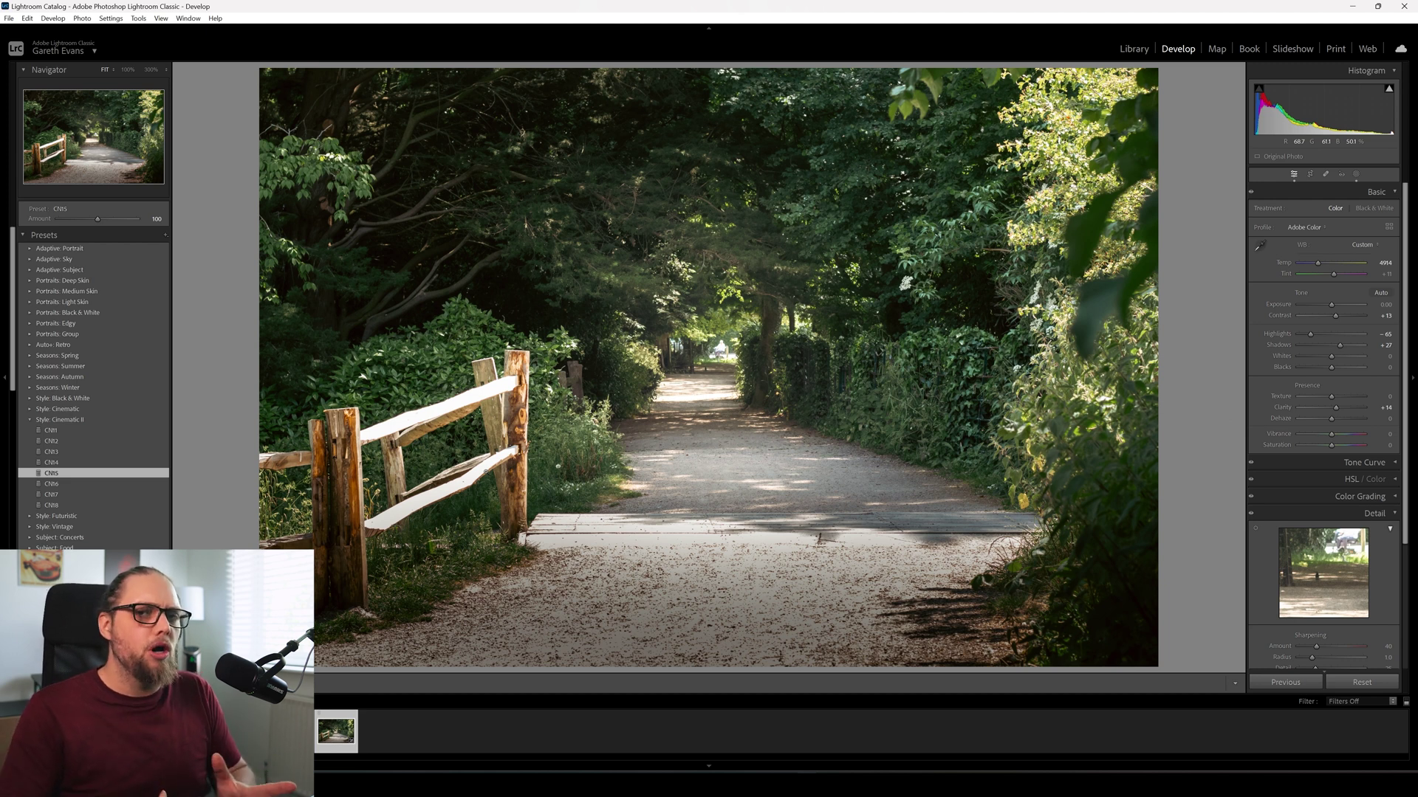
{"action": "key", "text": "backslash"}
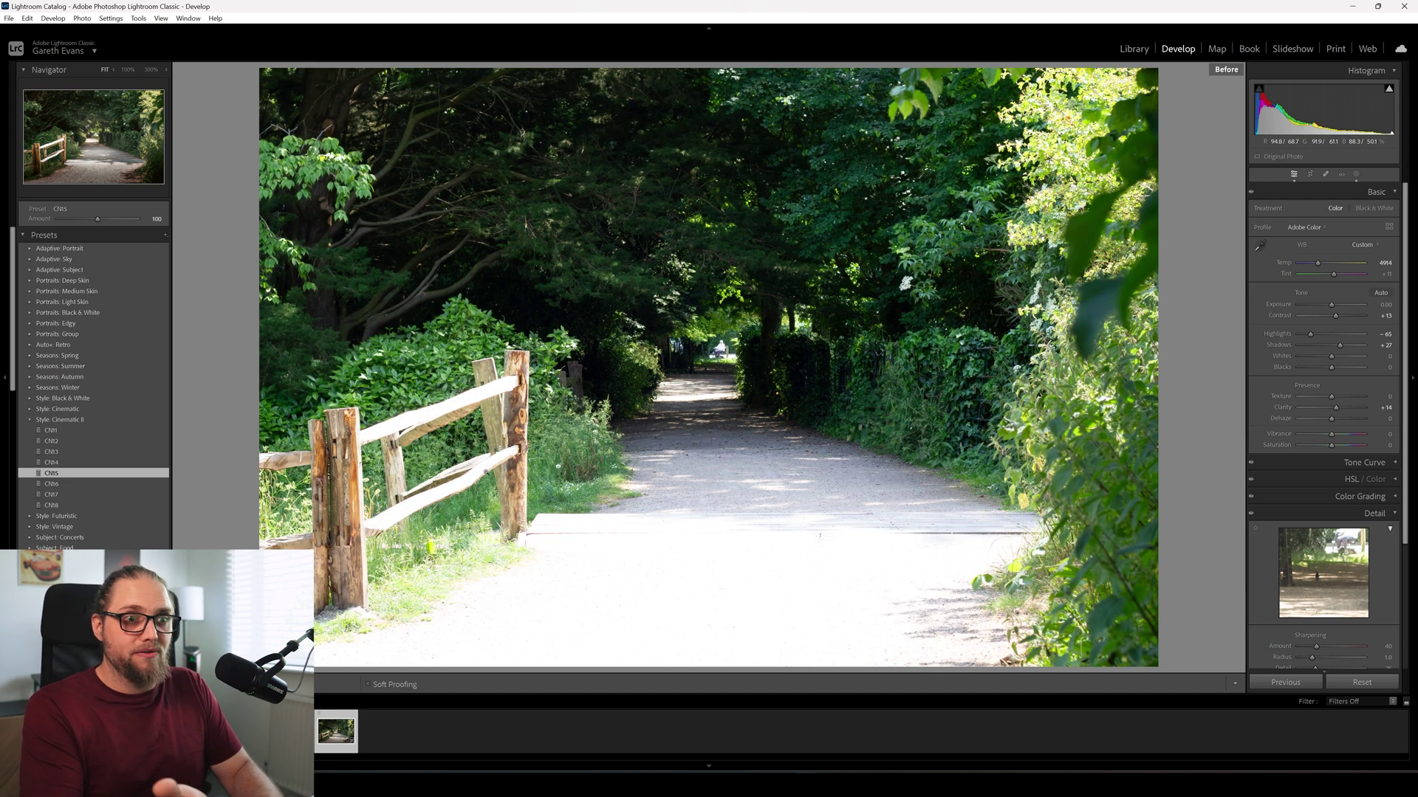
{"action": "key", "text": "backslash"}
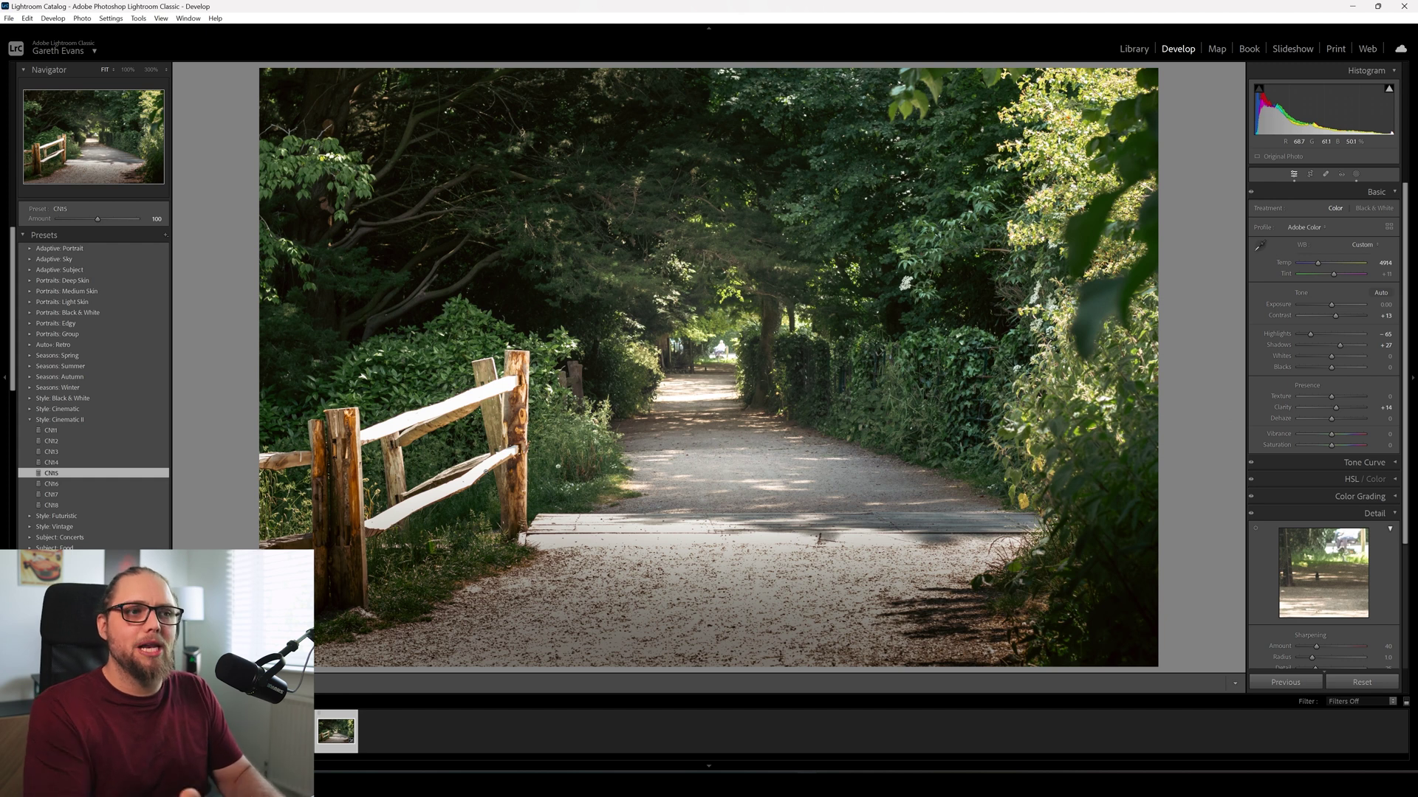